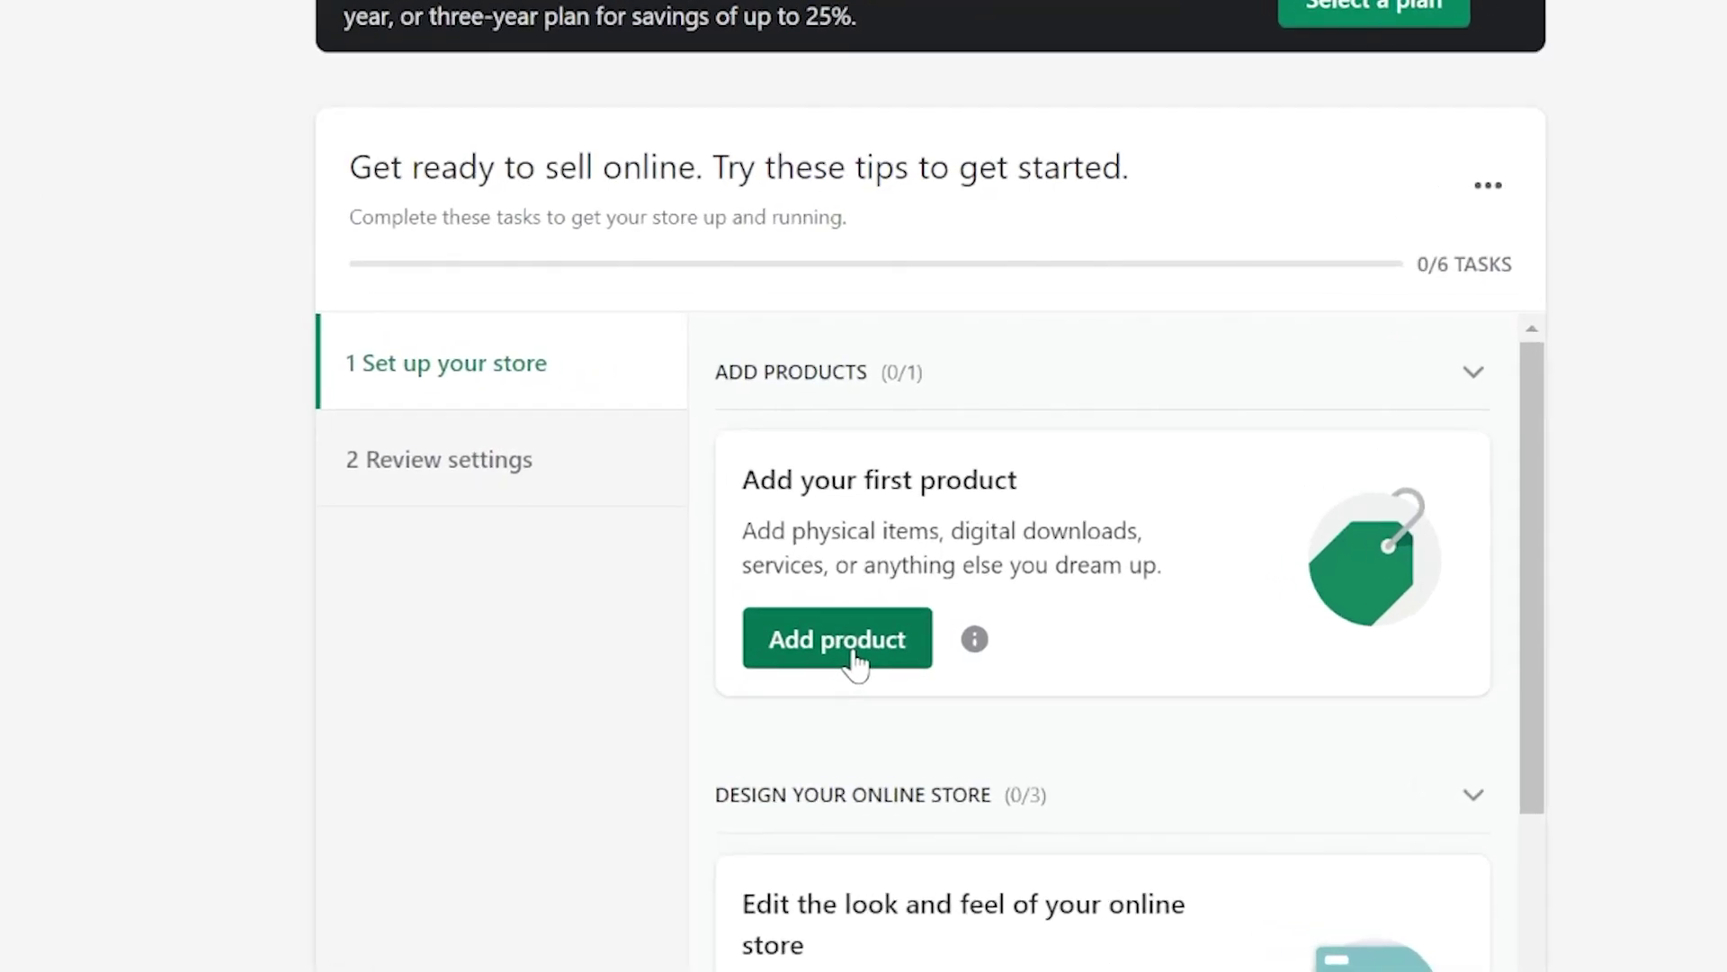
click(827, 664)
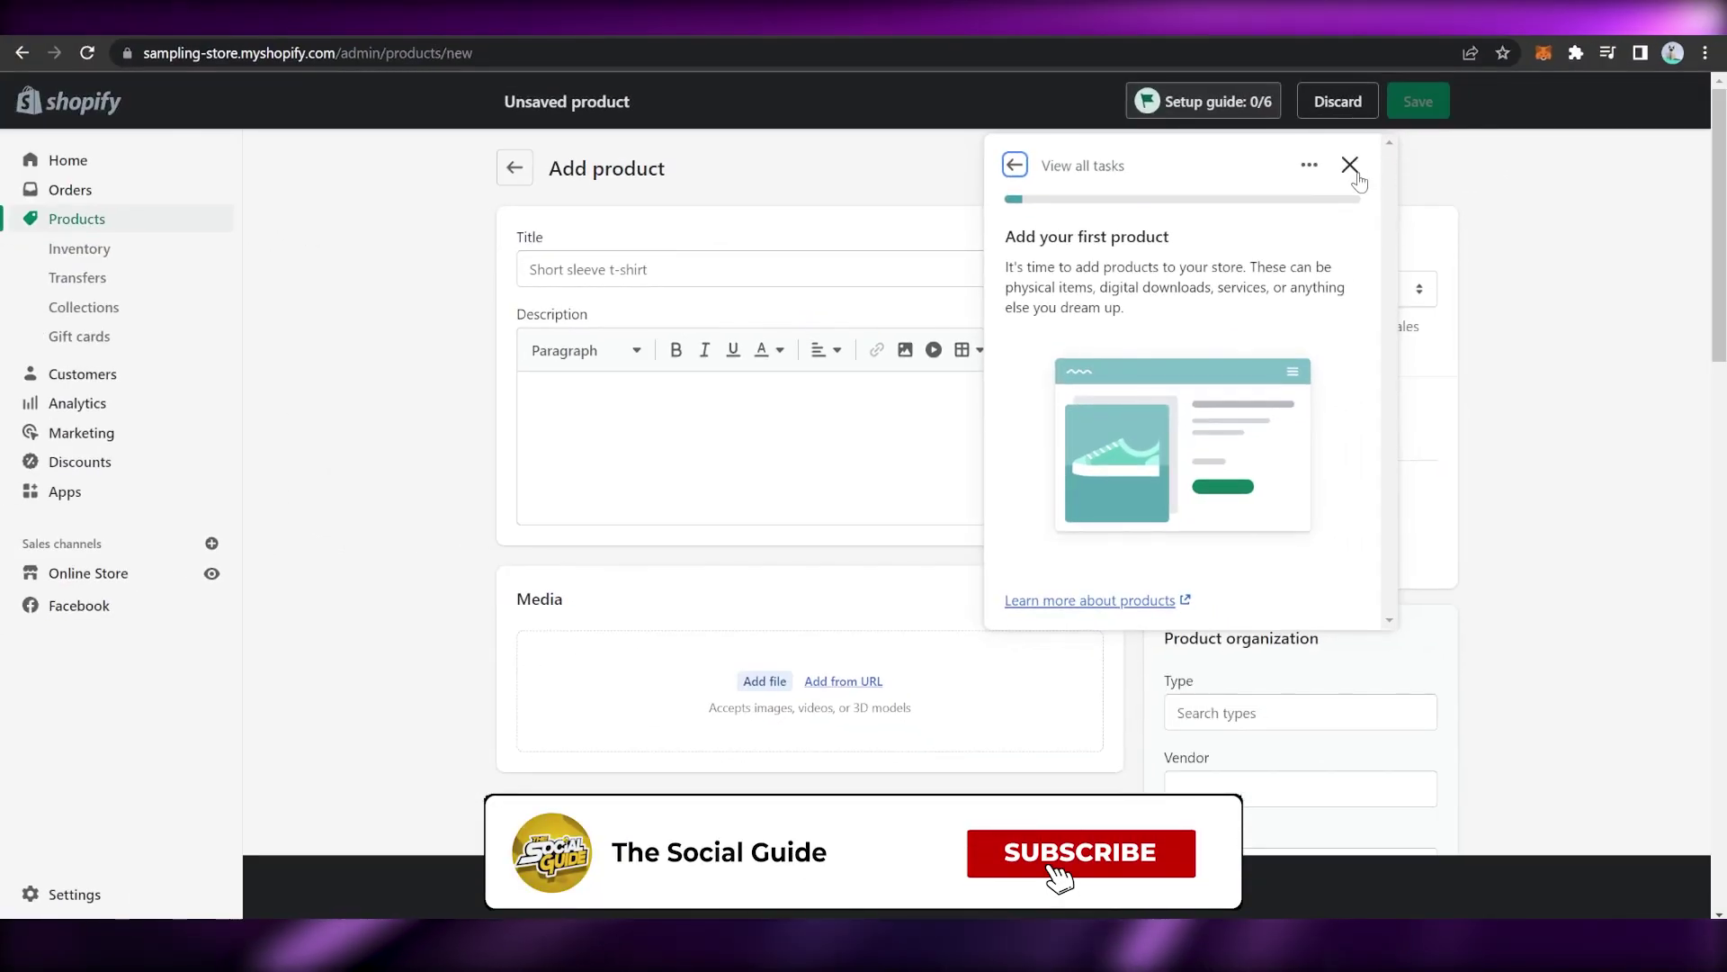
click(1426, 84)
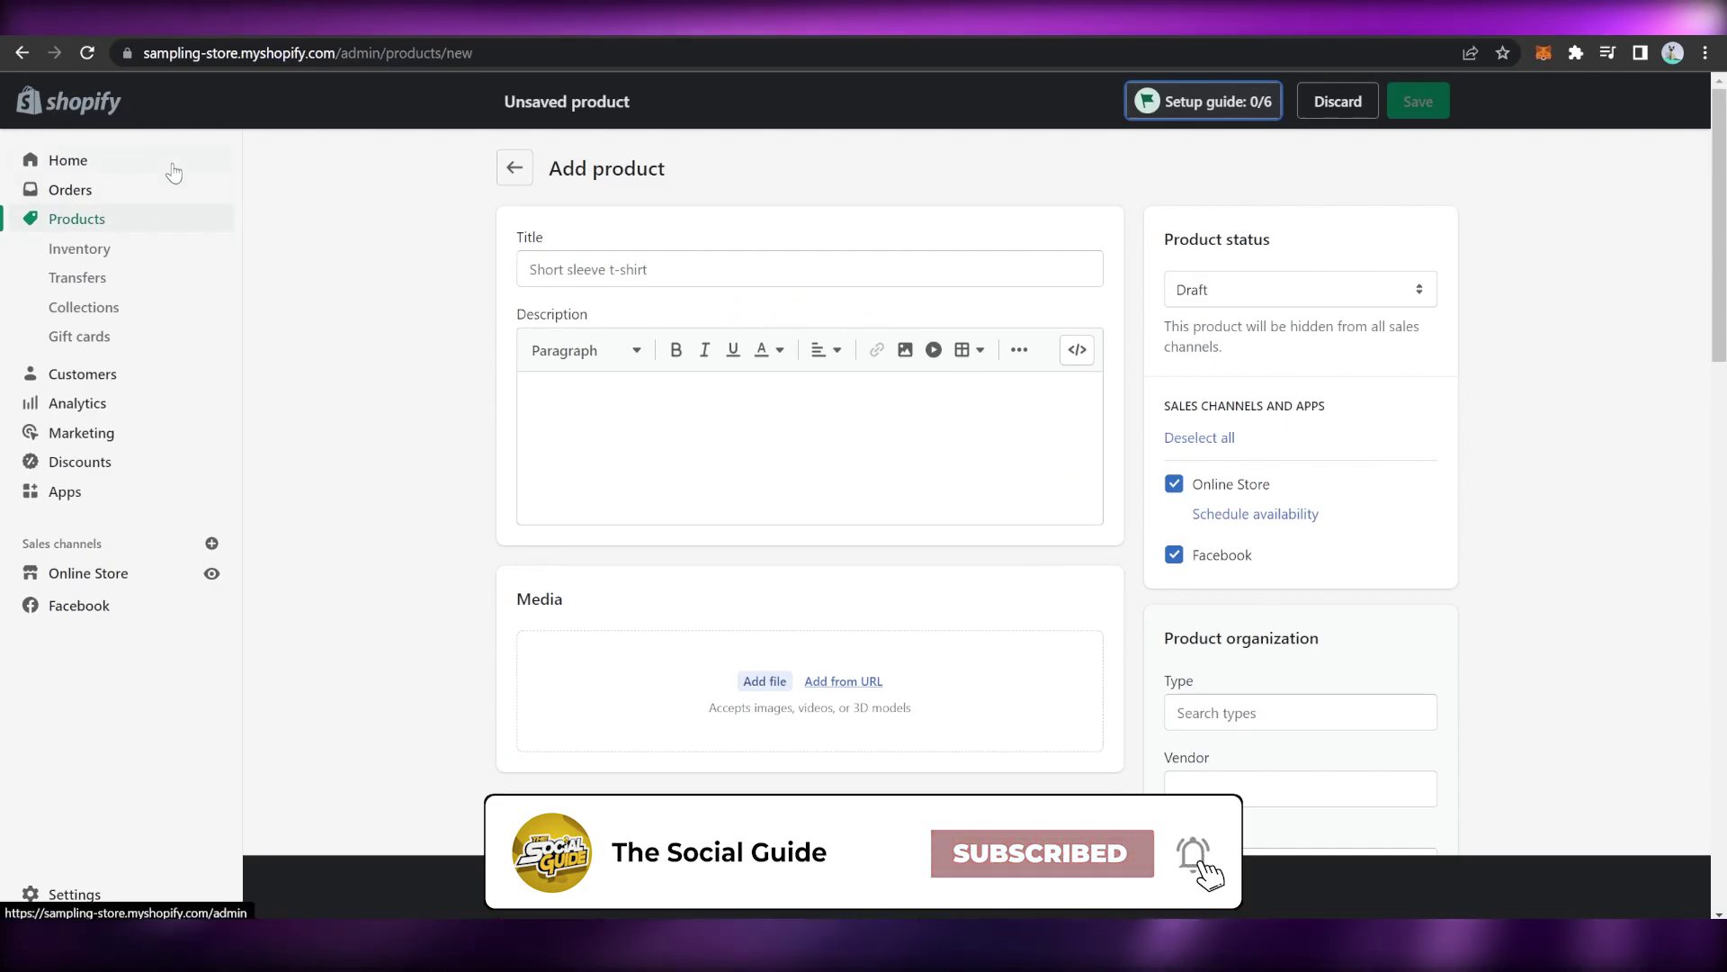
click(119, 167)
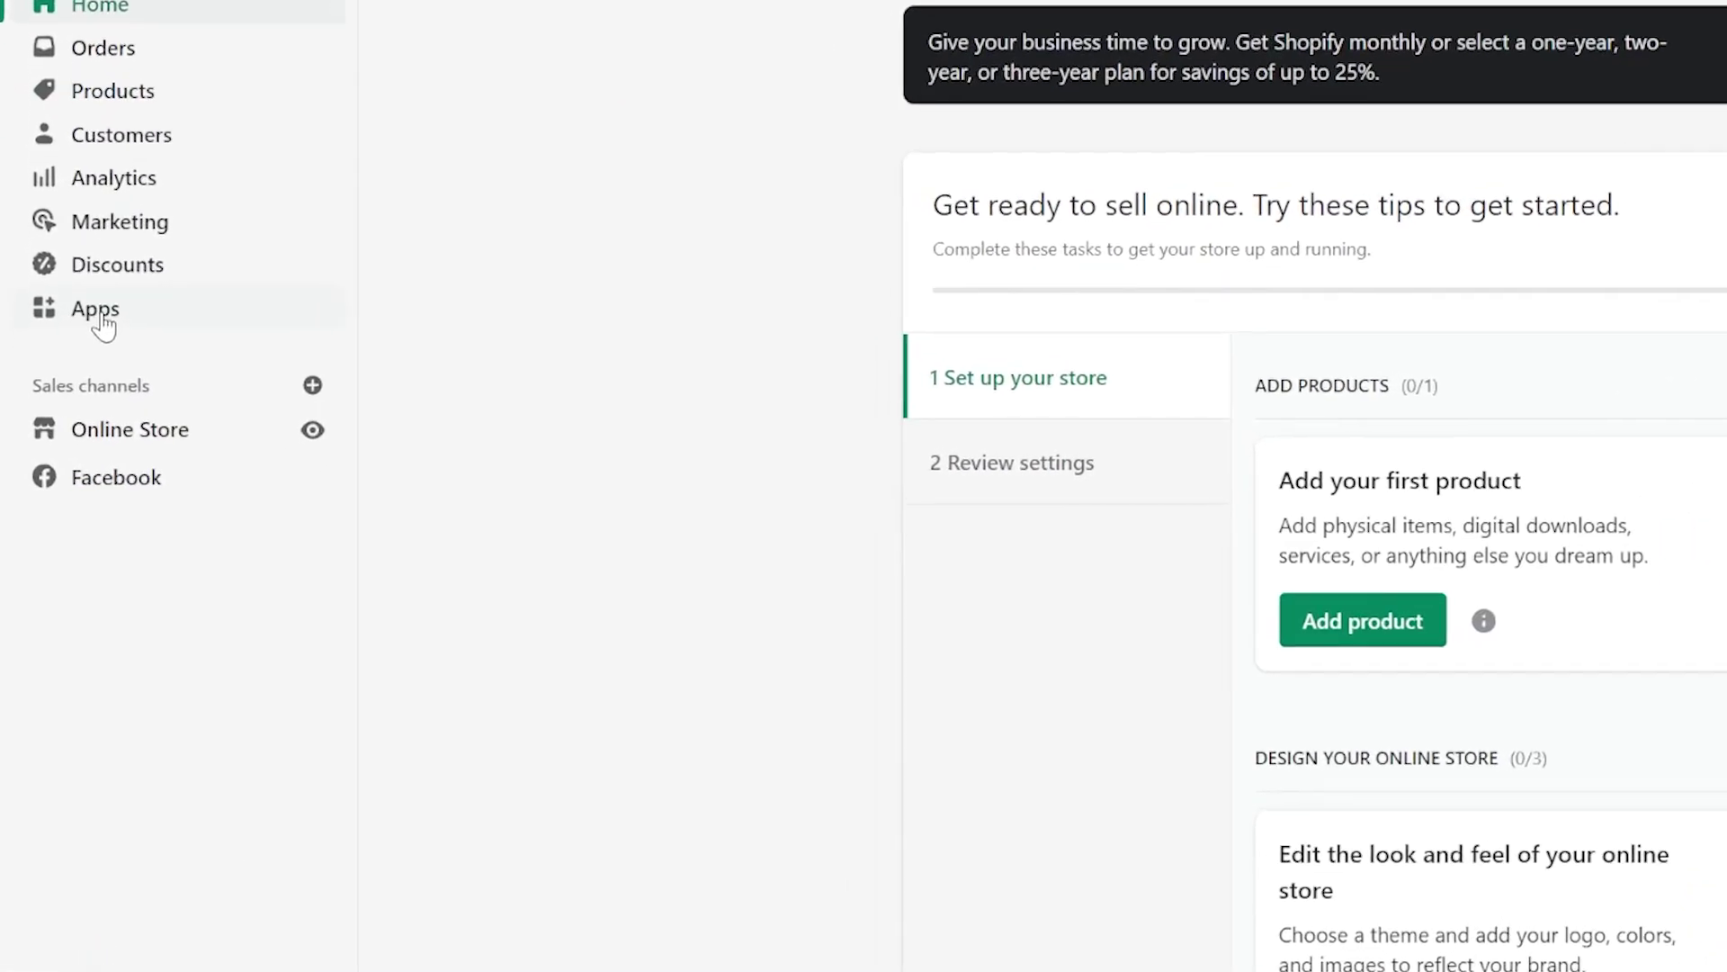
Find Oberlo - Dropshipping App among the store's recommended apps and add it to the store.
click(117, 316)
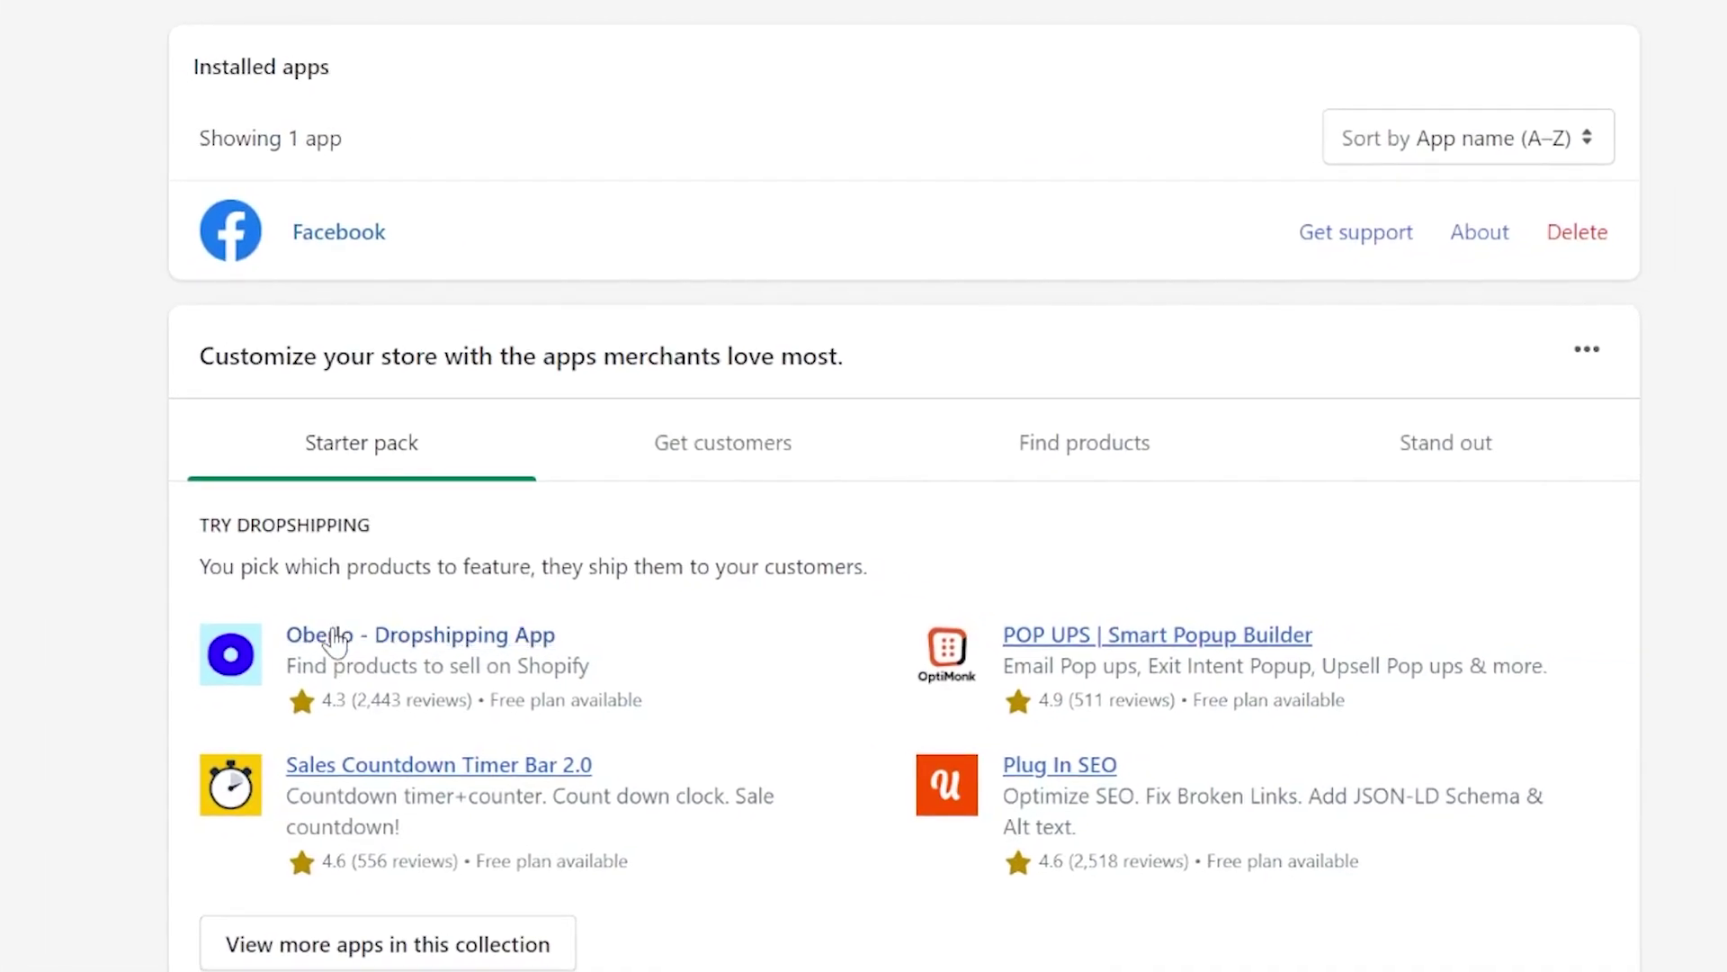
click(421, 635)
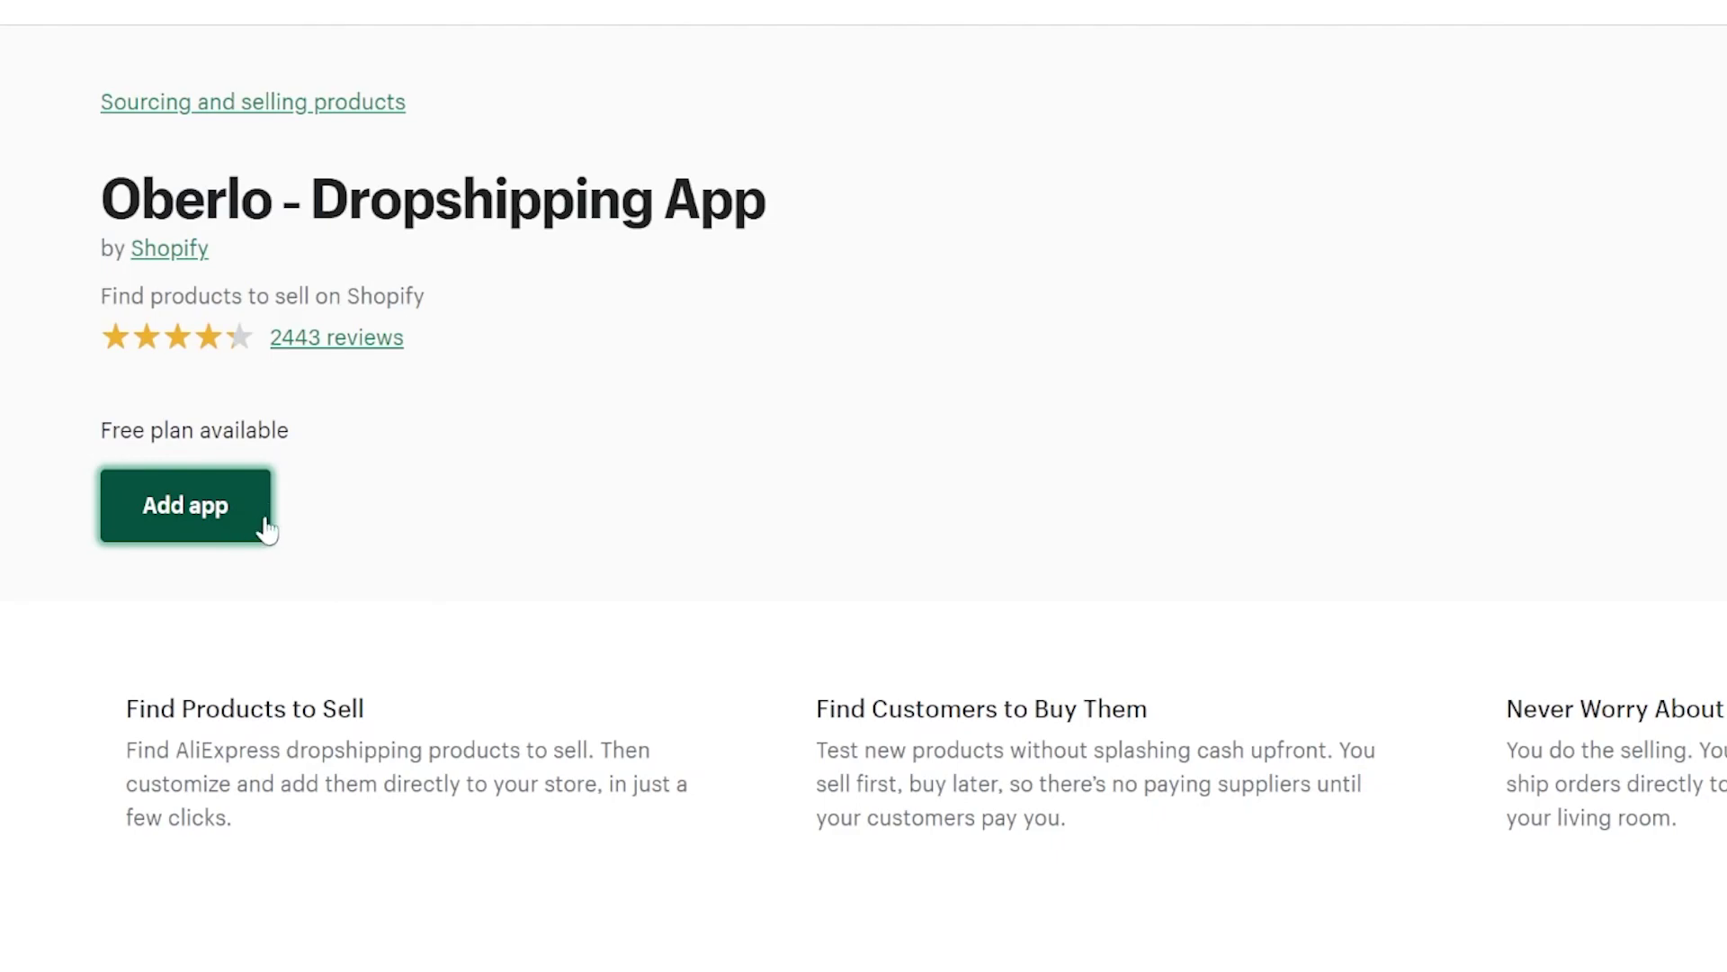
right_click(455, 331)
triple_click(1109, 415)
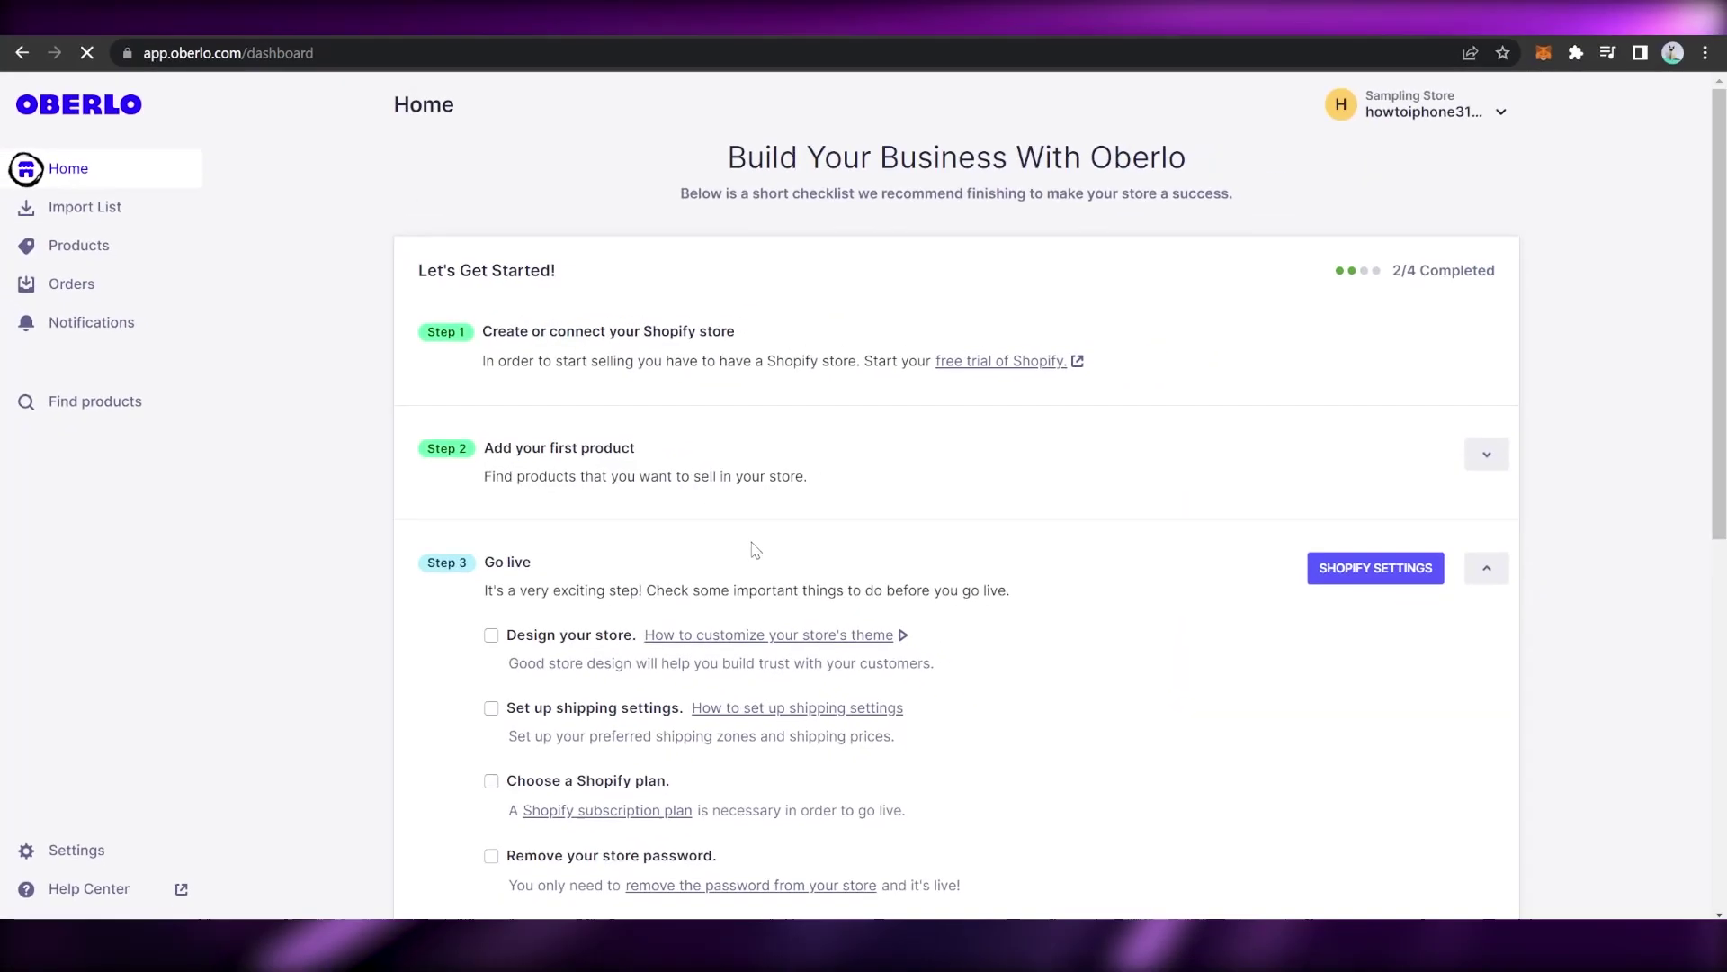
Review Oberlo's getting-started checklist, from connecting the Shopify store and adding a first product to making a sale.
scroll(630, 350, down, 3)
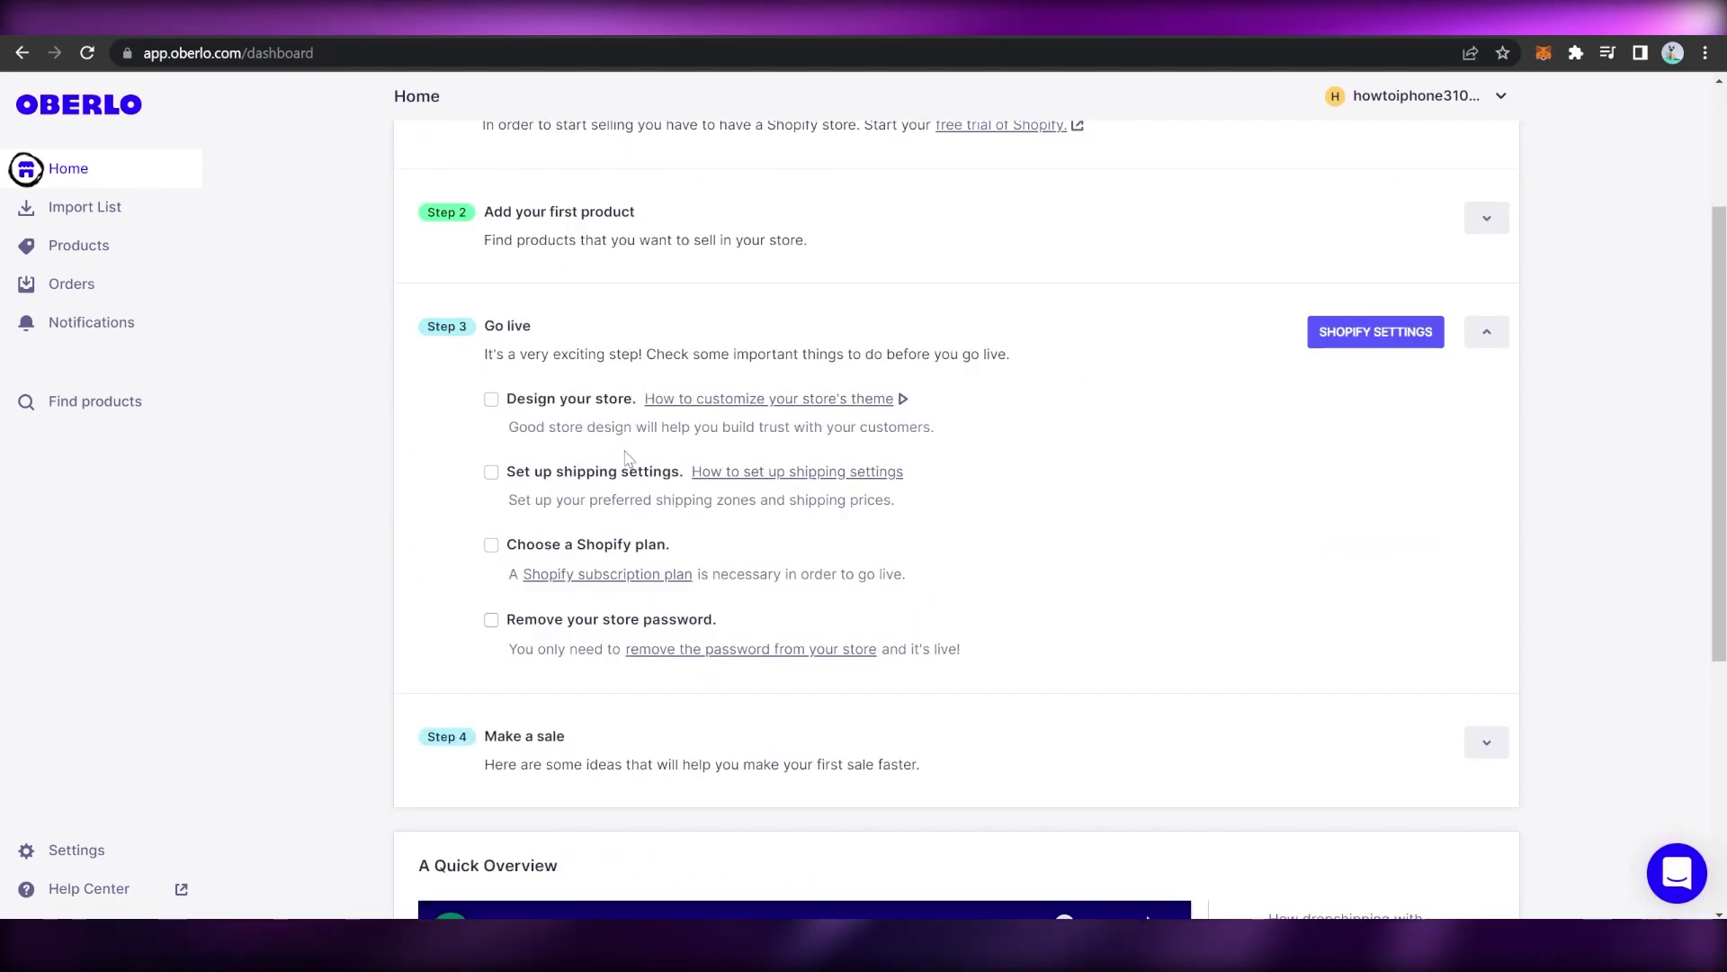
scroll(624, 461, up, 2)
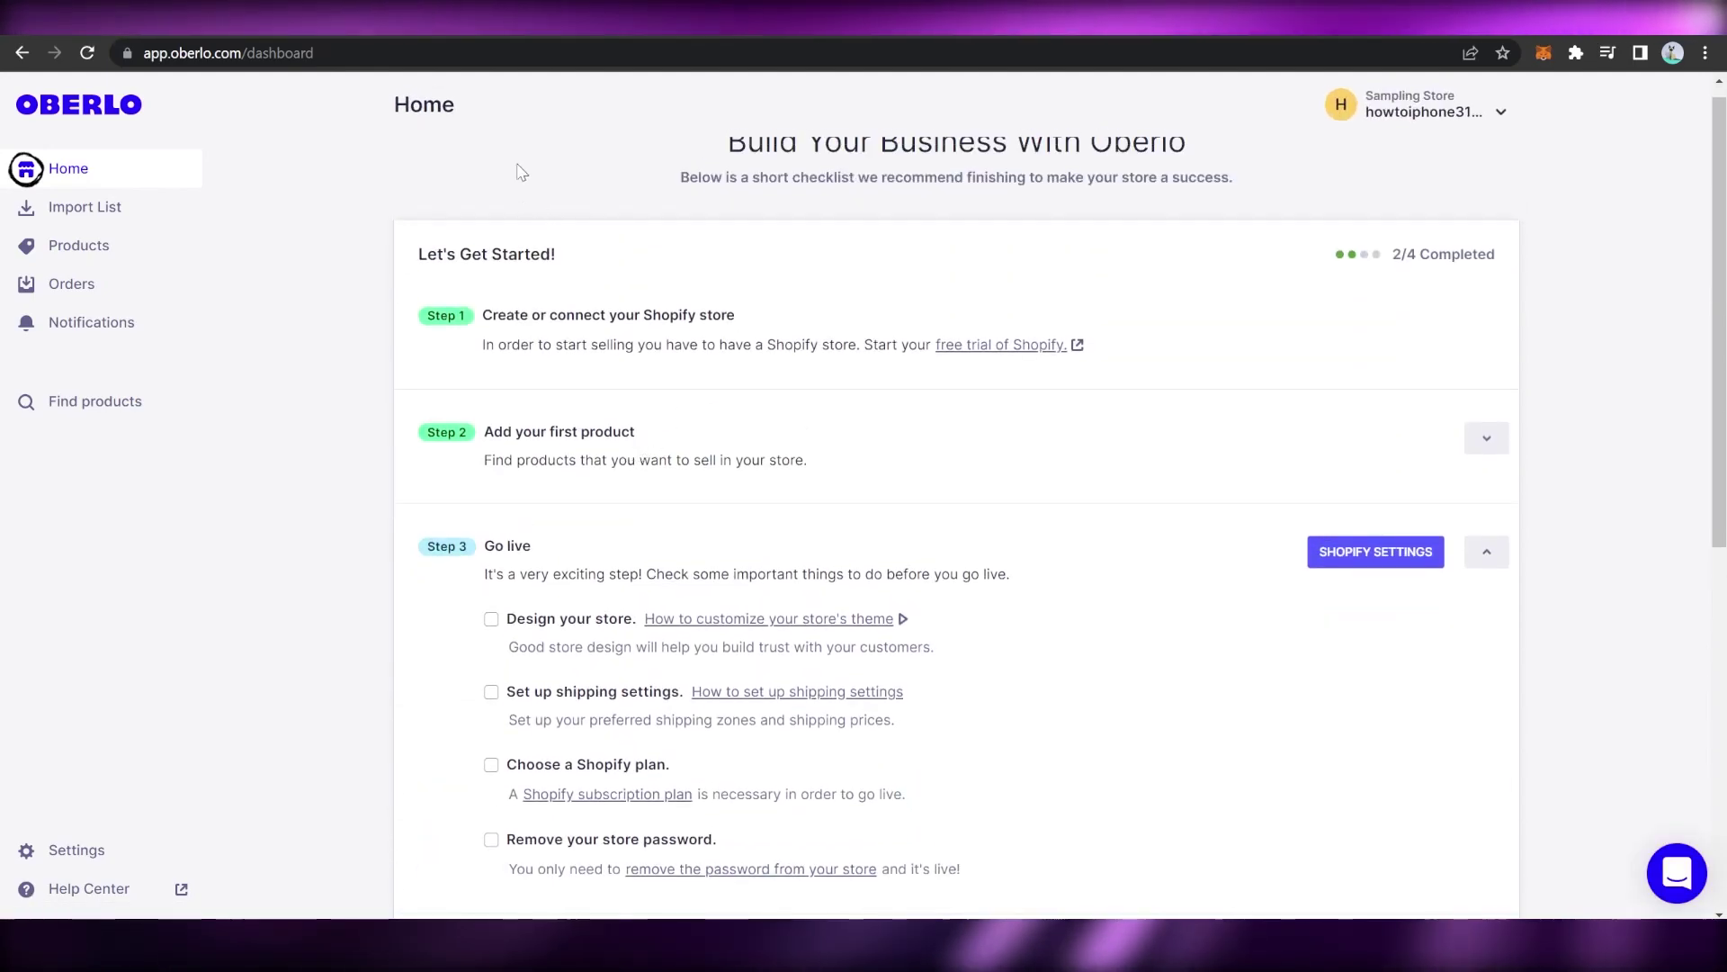
scroll(1080, 262, down, 3)
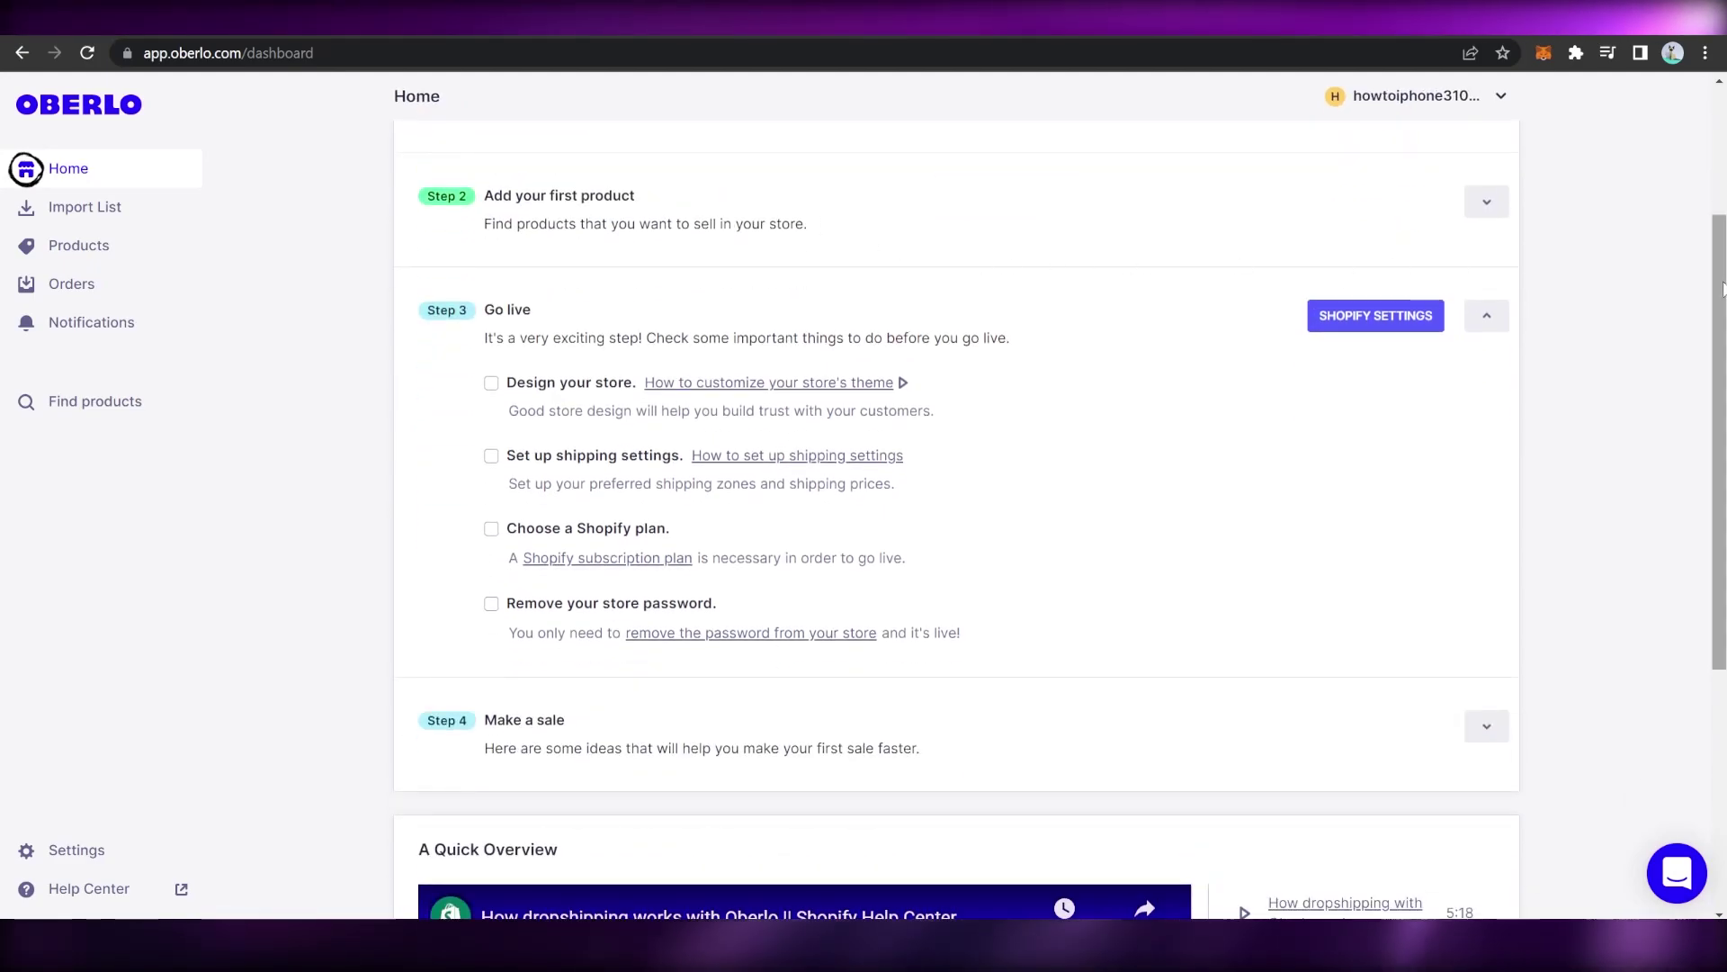
scroll(1714, 205, up, 2)
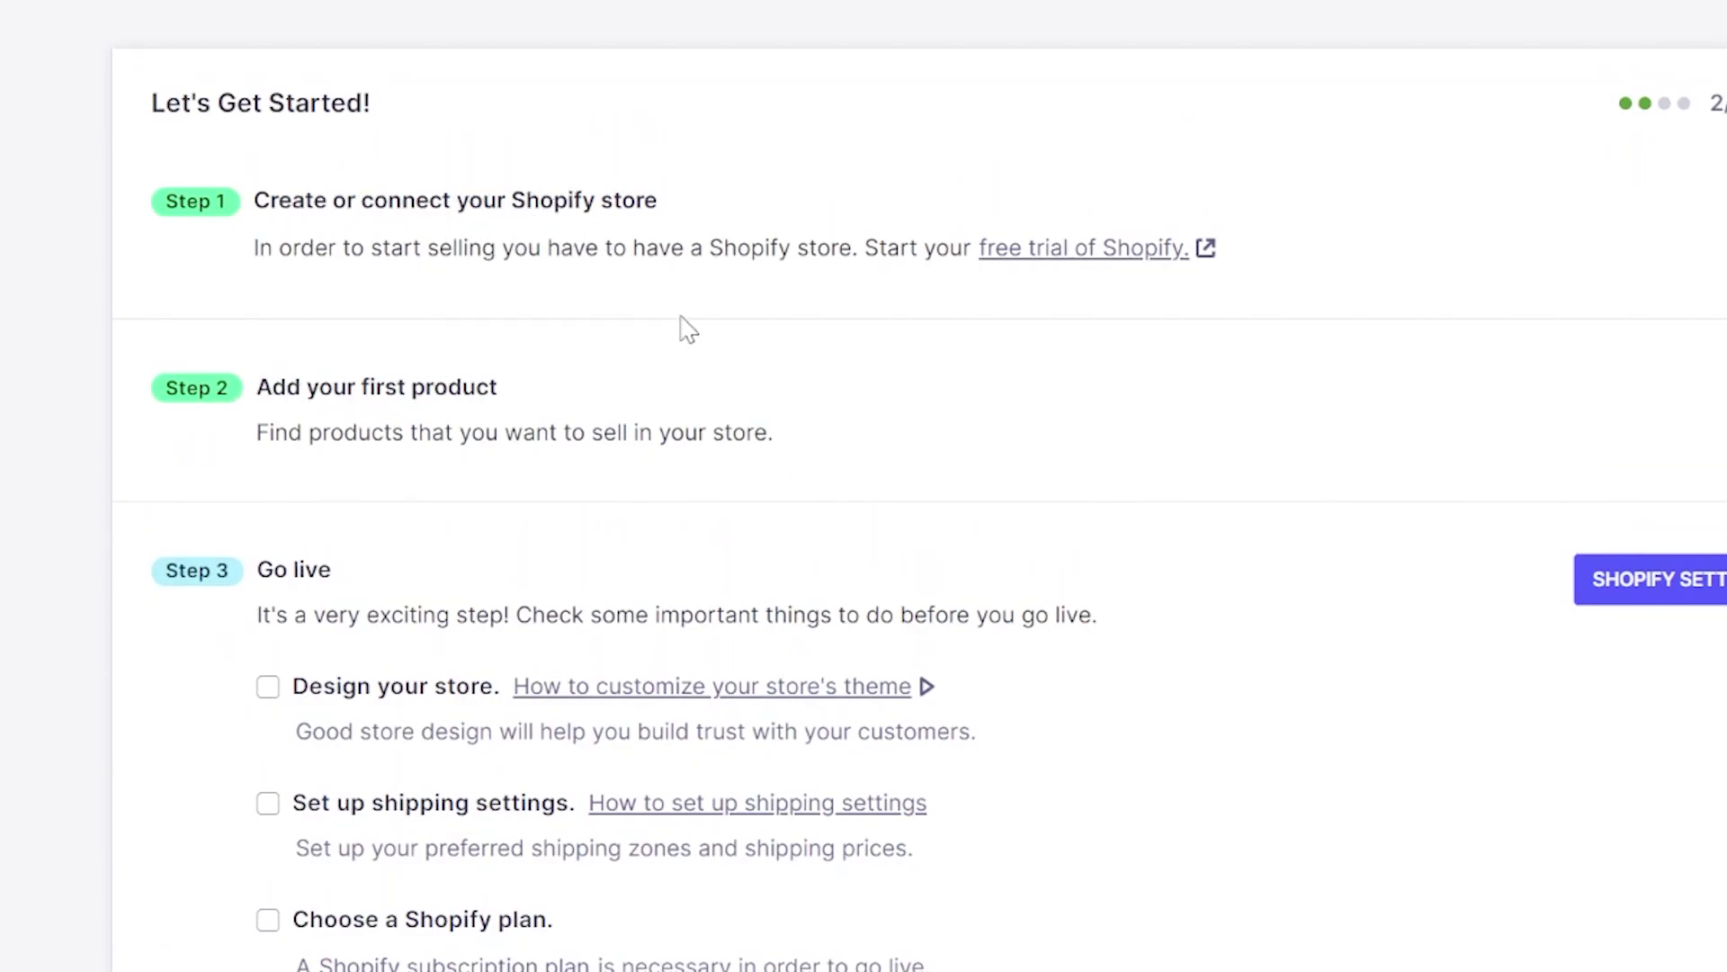
scroll(522, 530, down, 4)
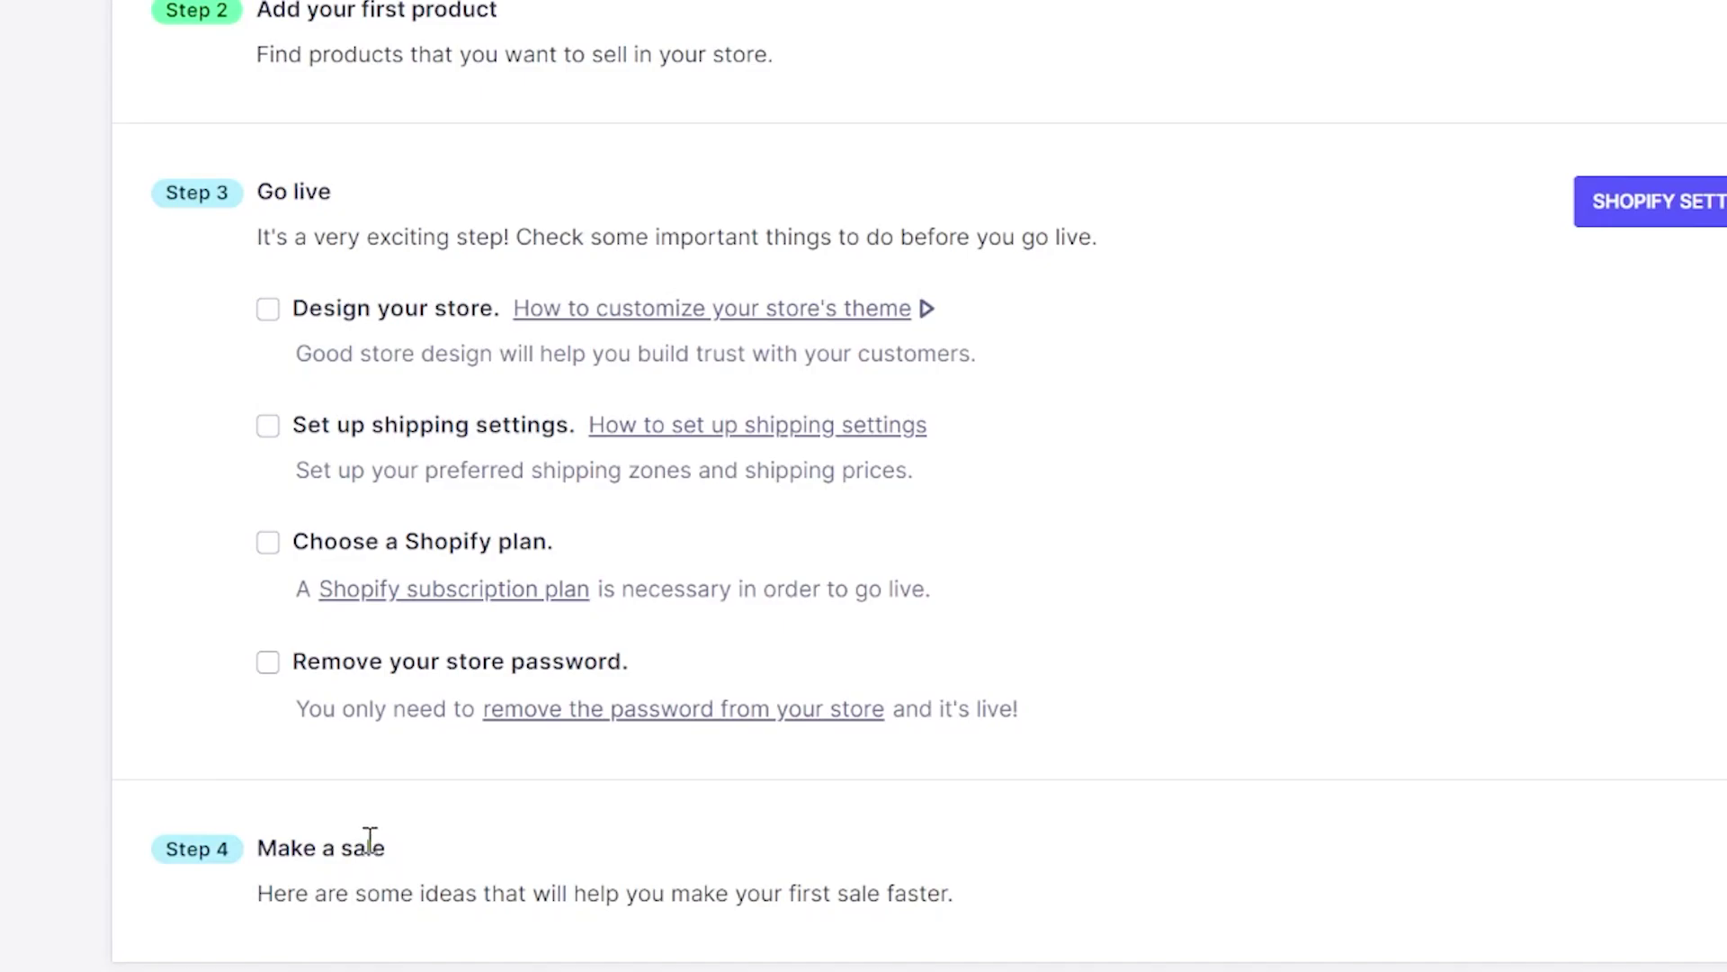
scroll(370, 838, up, 4)
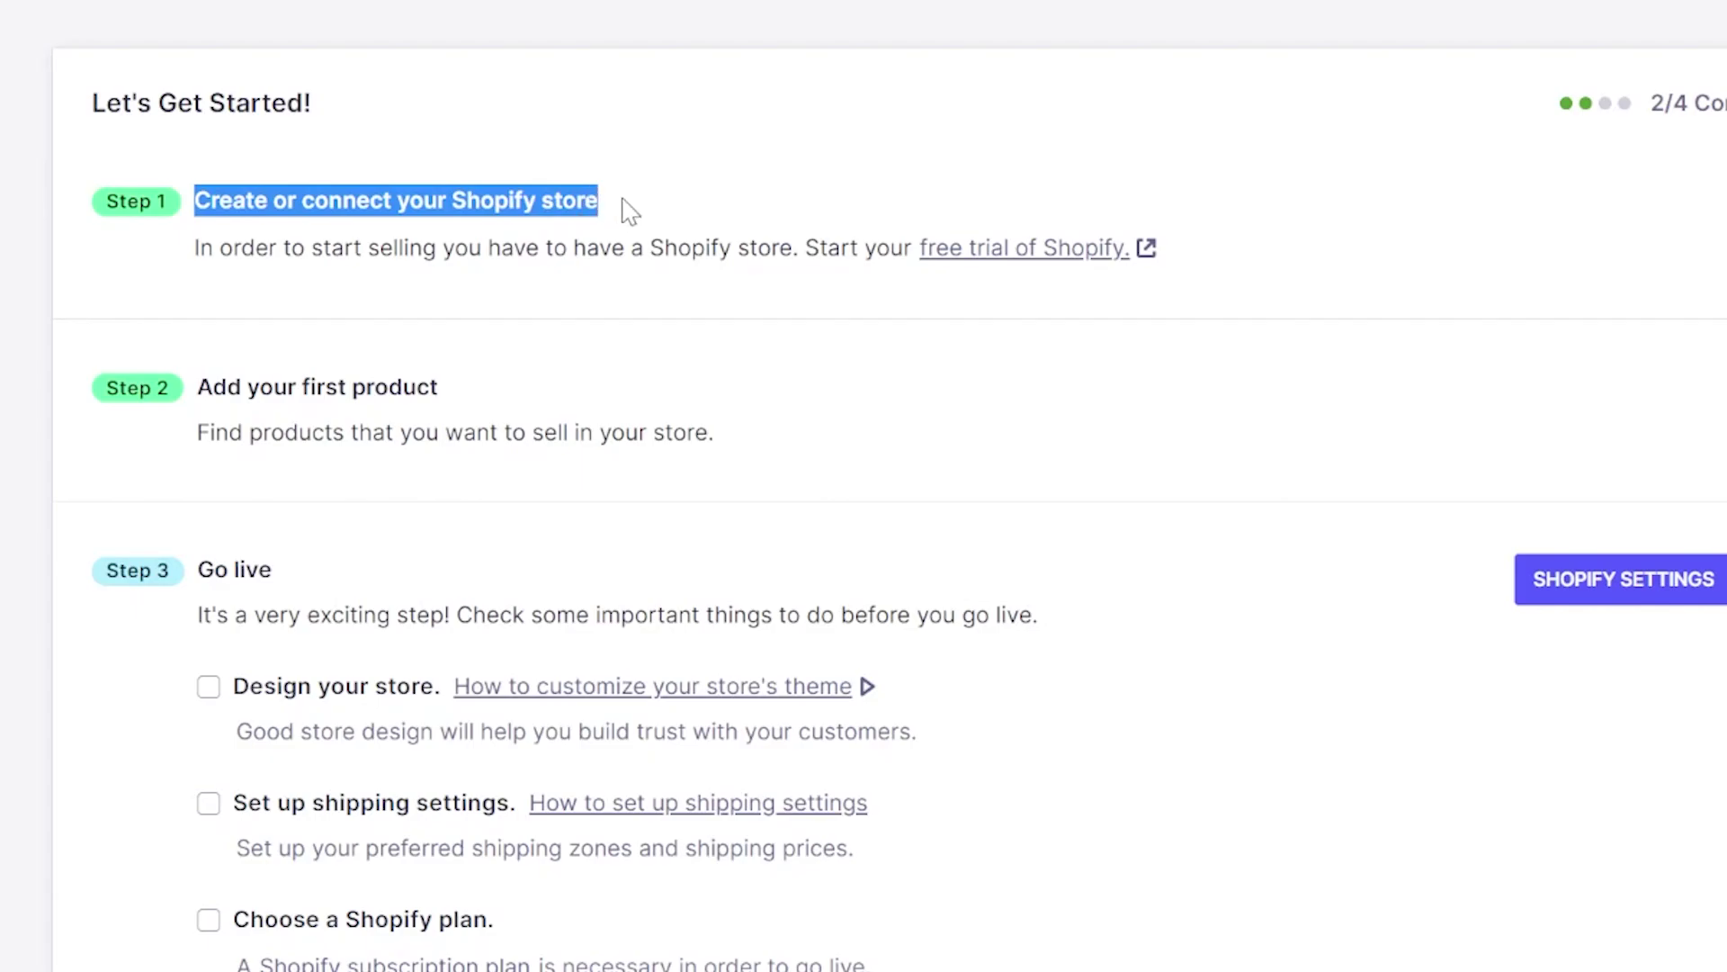
click(623, 214)
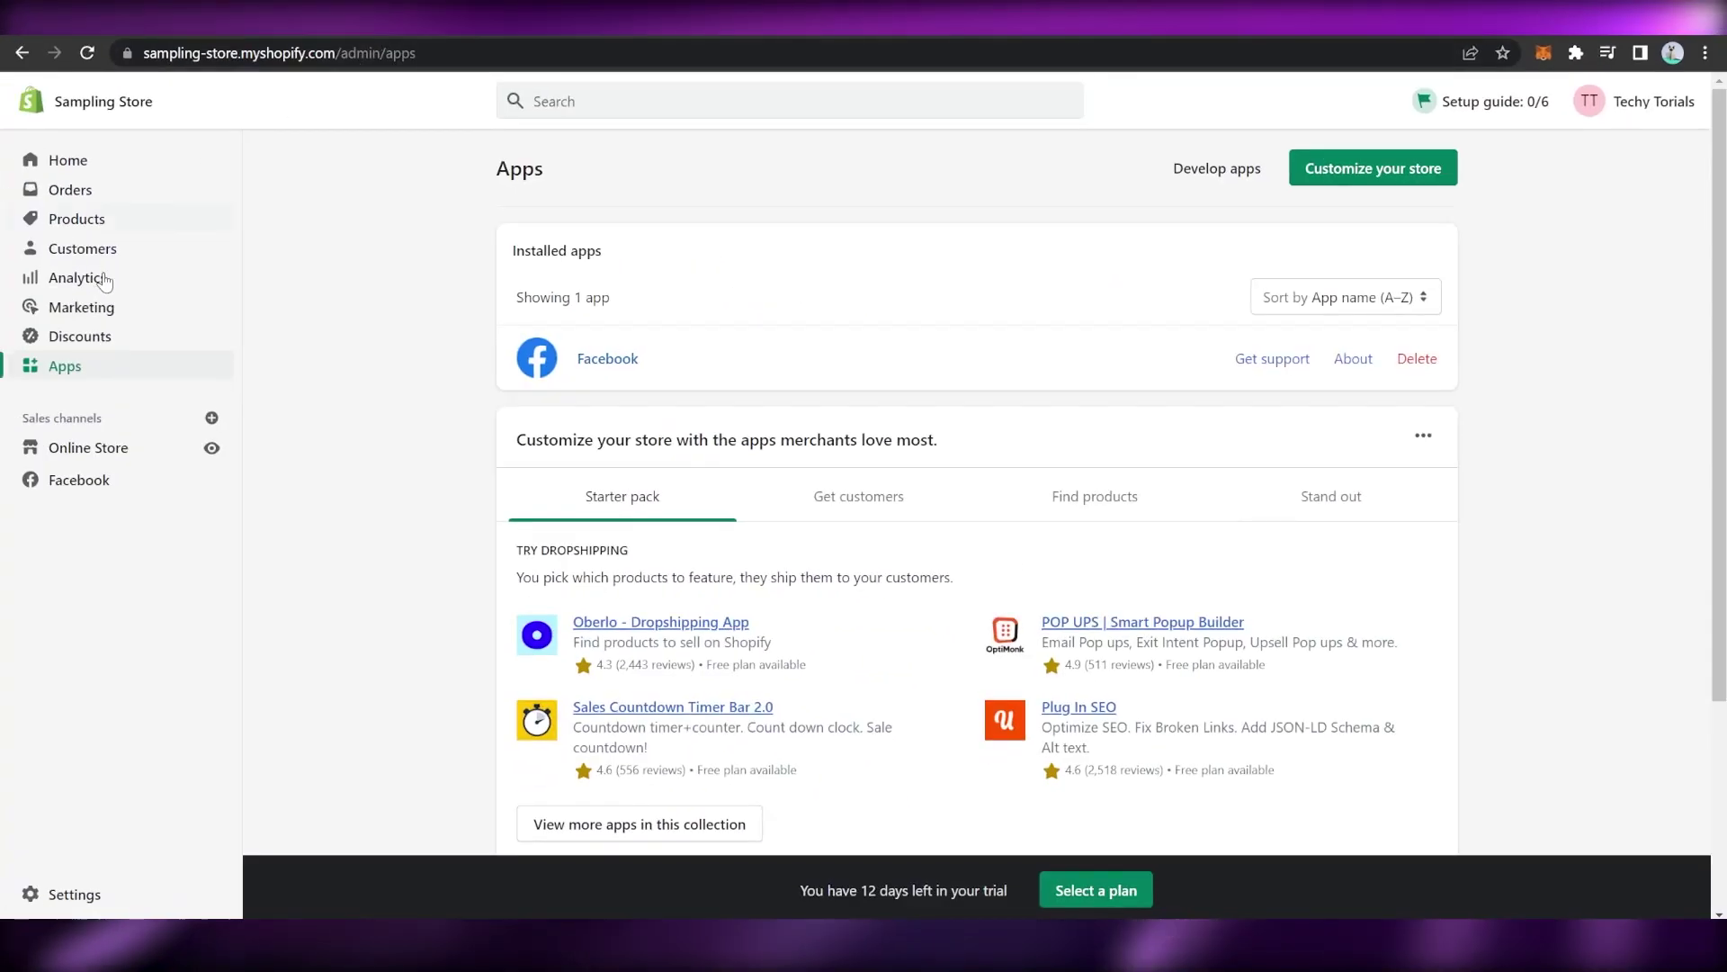
click(115, 162)
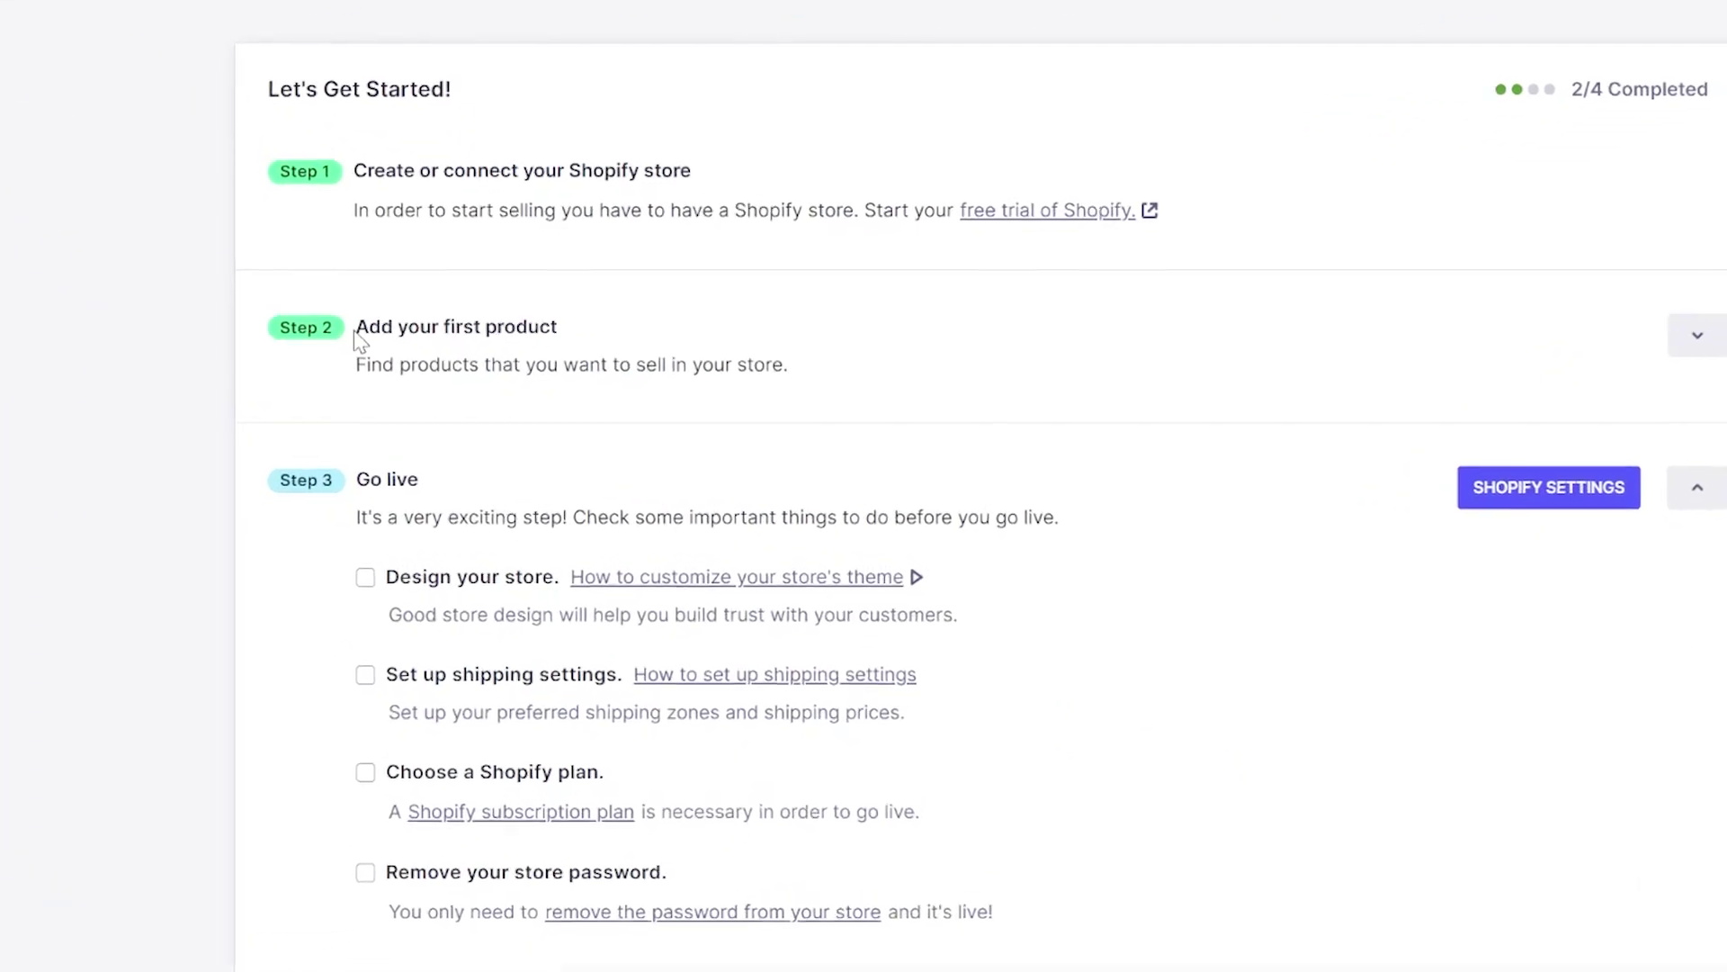
drag(357, 331, 585, 323)
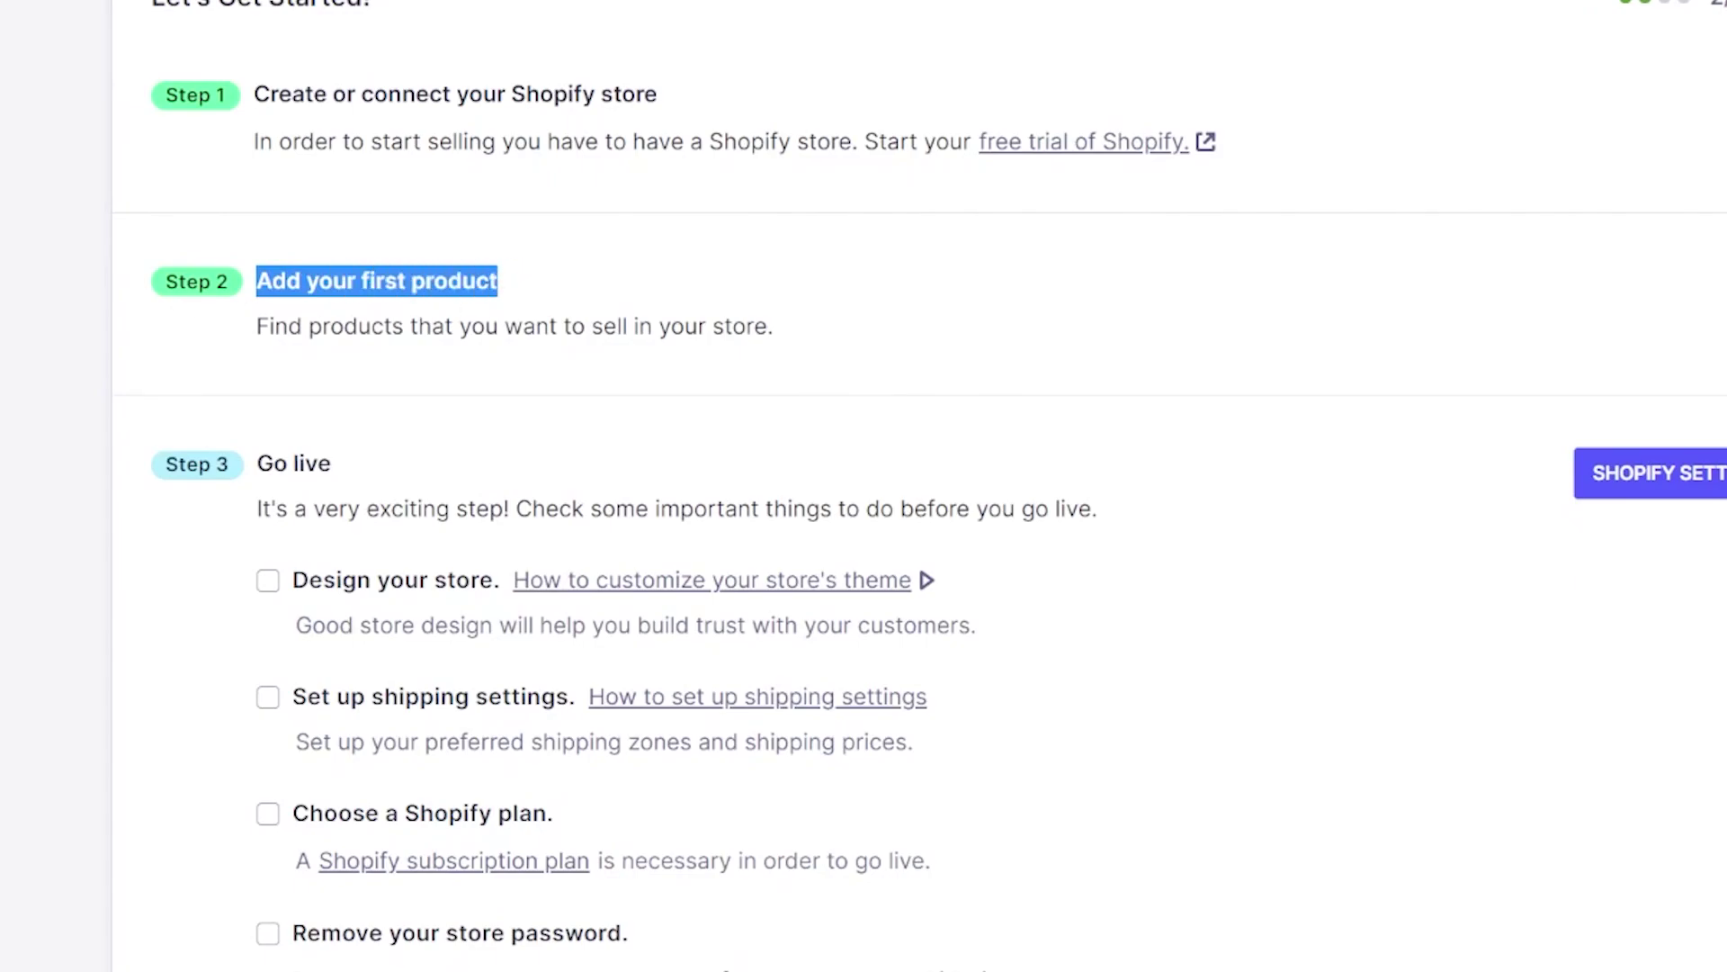
Start finding a first product to import in Oberlo and open the Beauty & Health category.
click(56, 190)
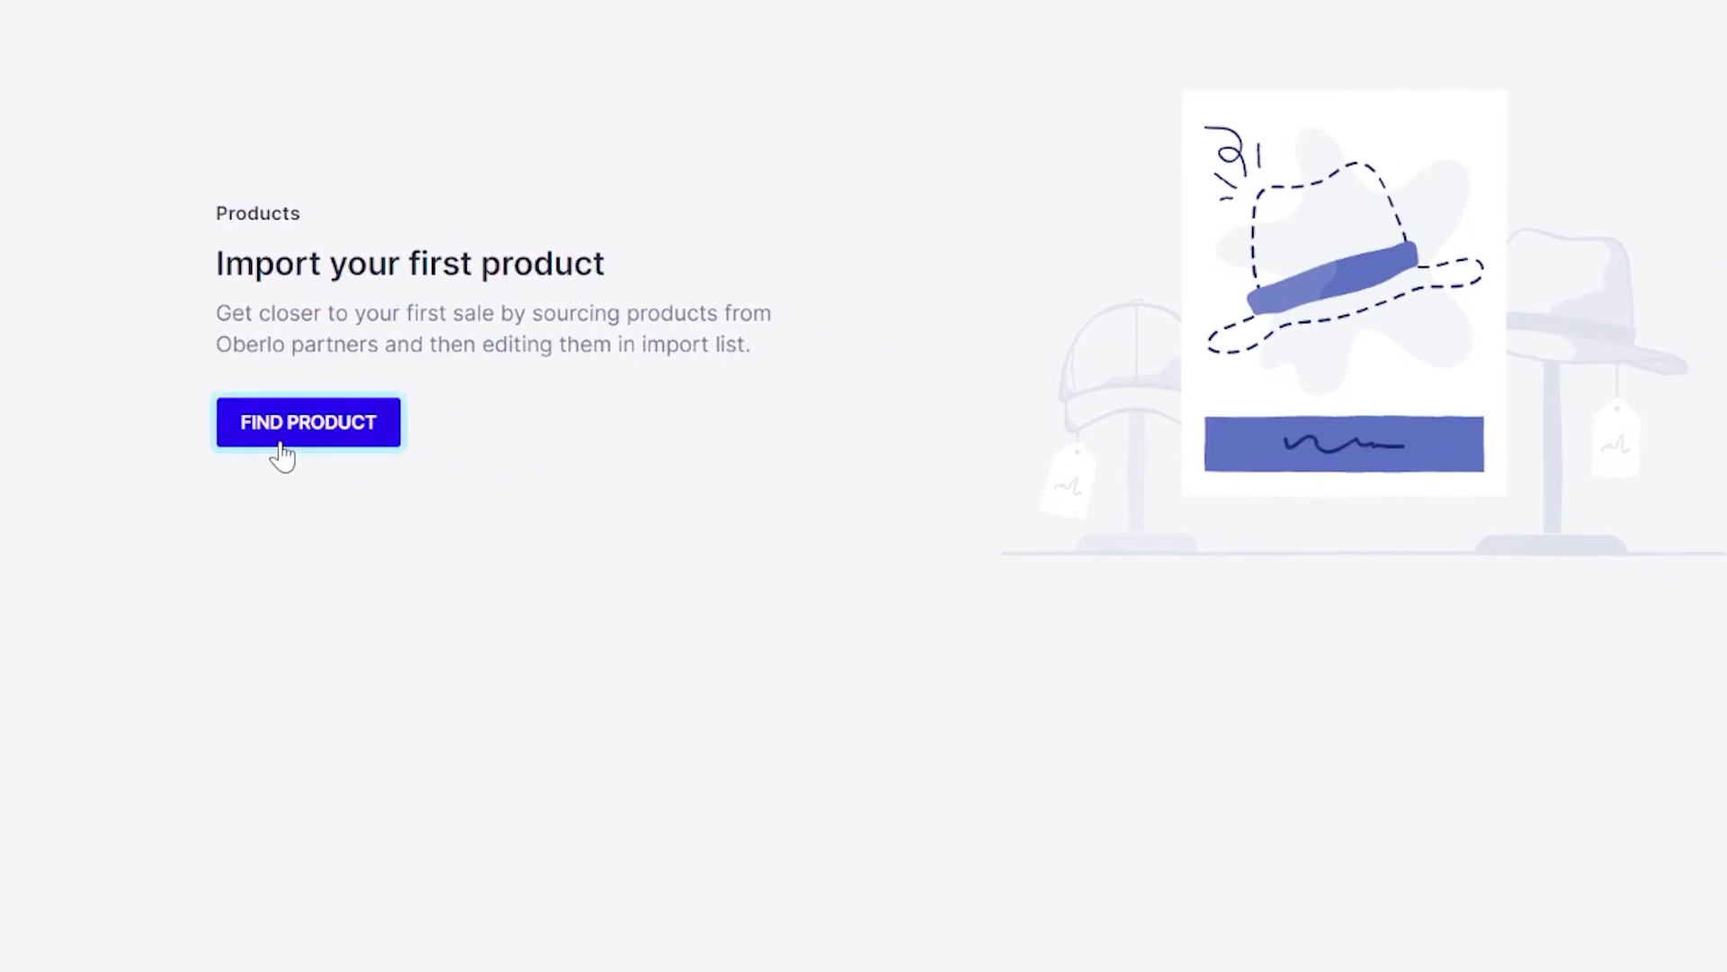
click(282, 455)
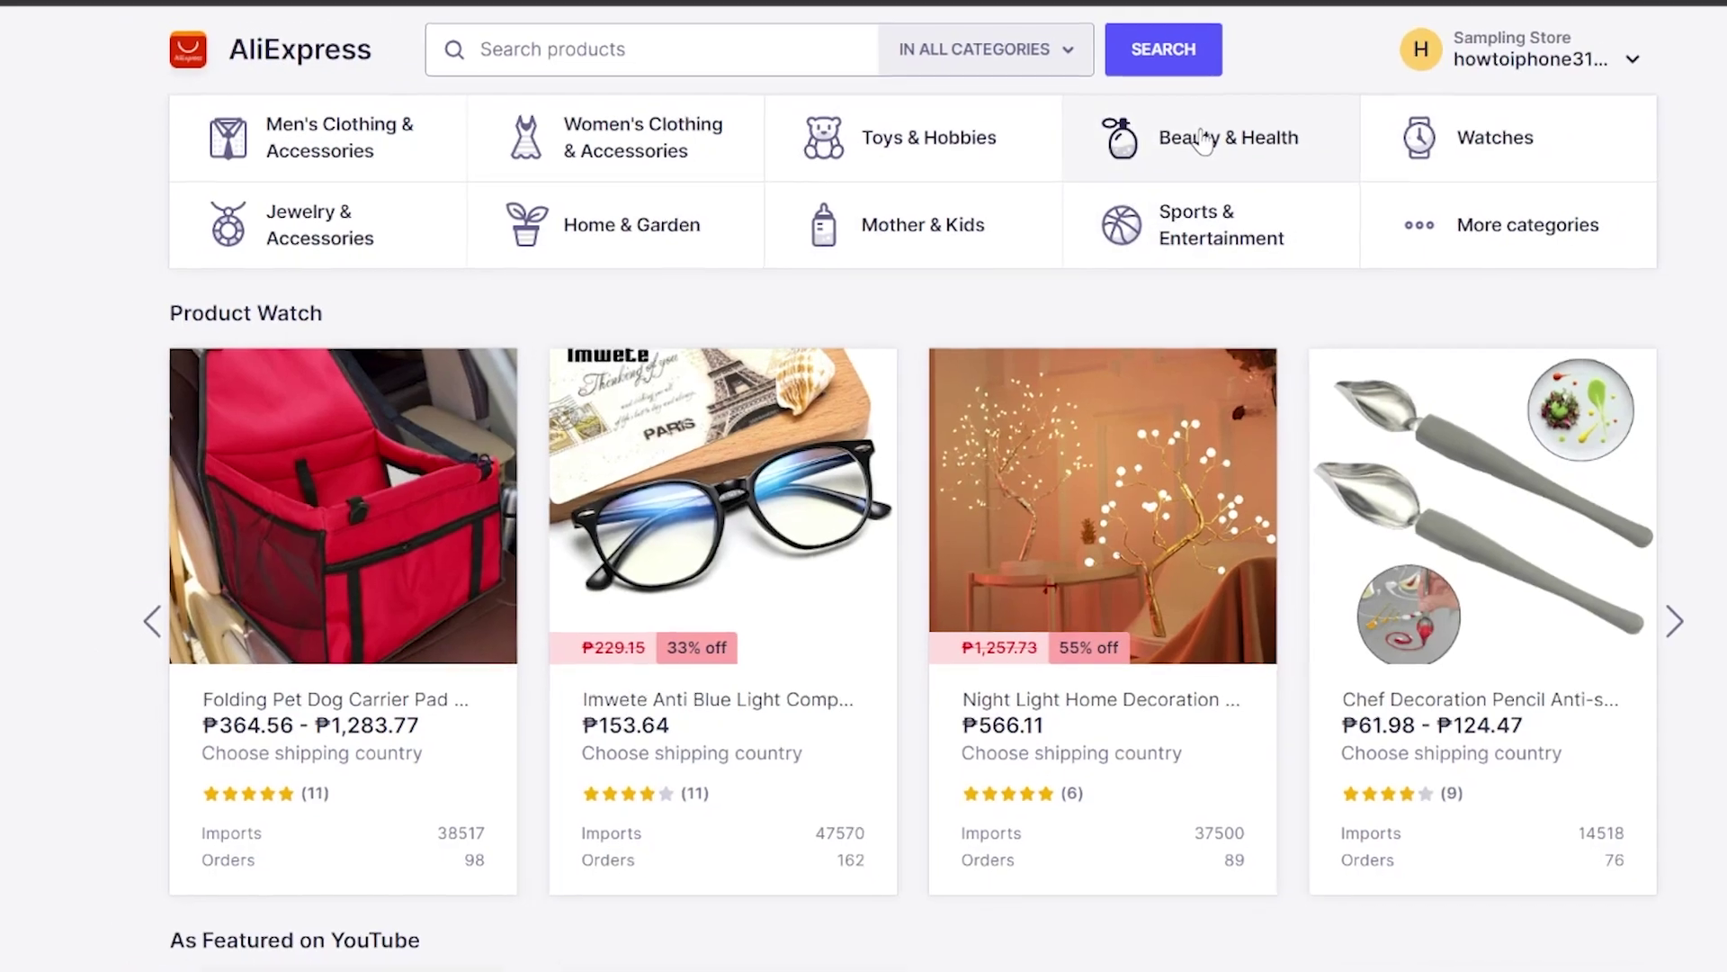
click(1187, 133)
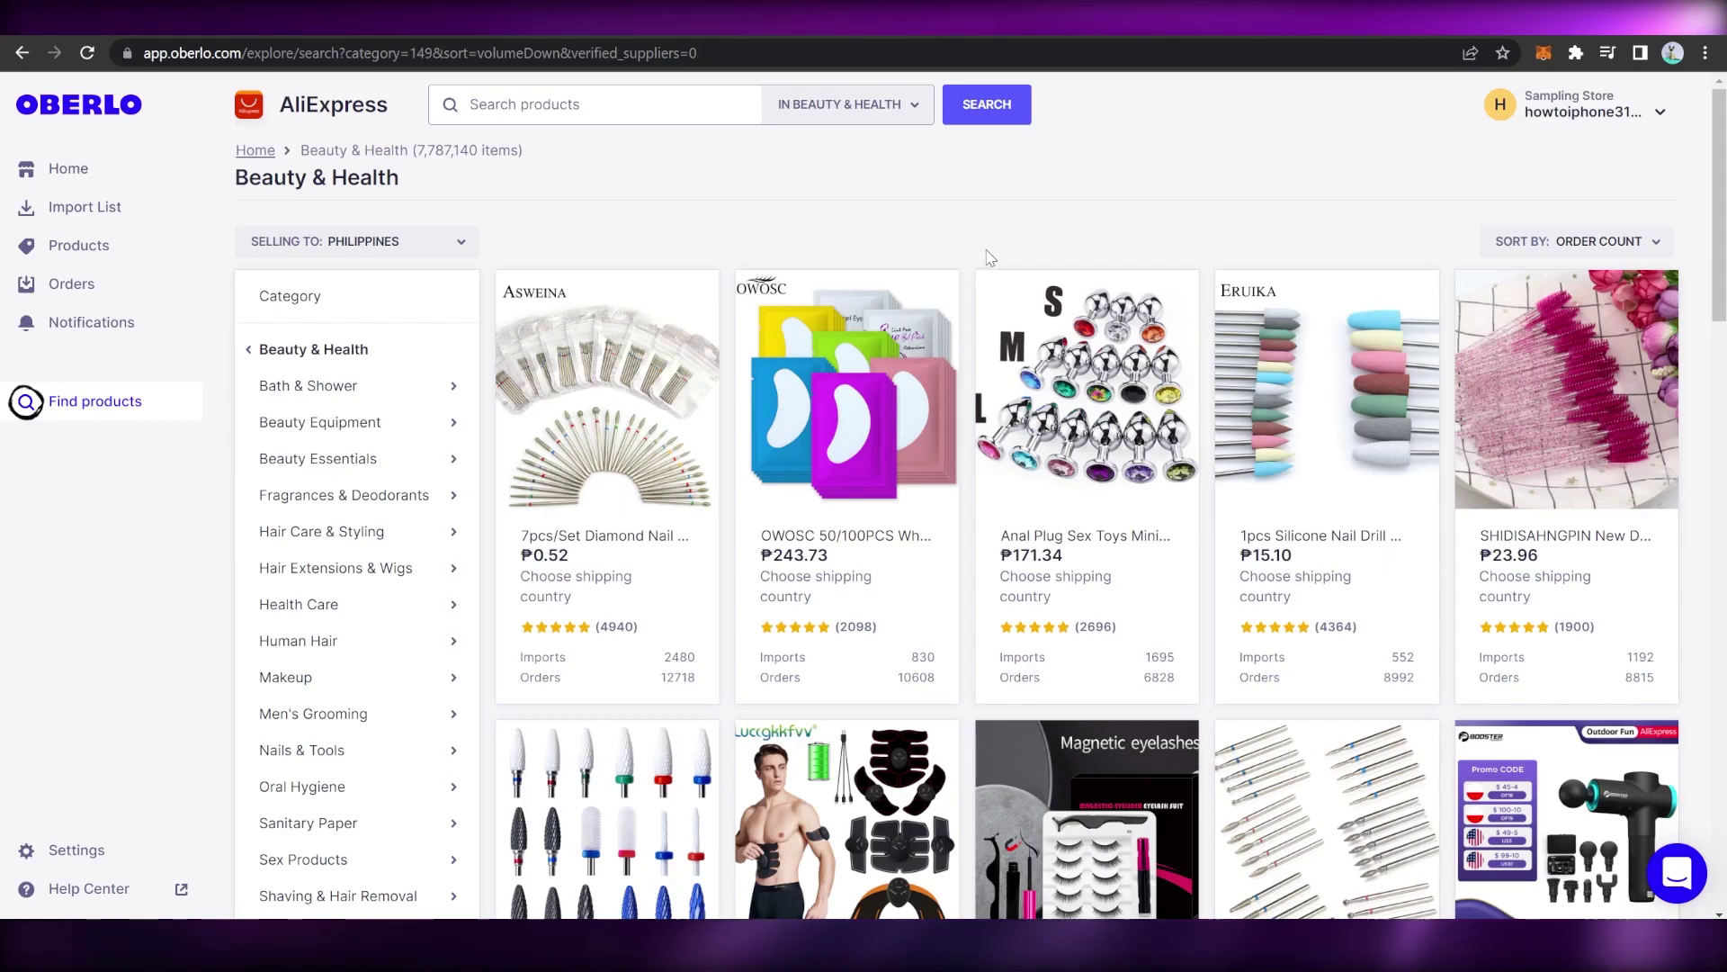
Browse the Beauty & Health products and add the Disposable MicroBrush product to the import list.
mouse_move(941, 335)
scroll(941, 334, down, 8)
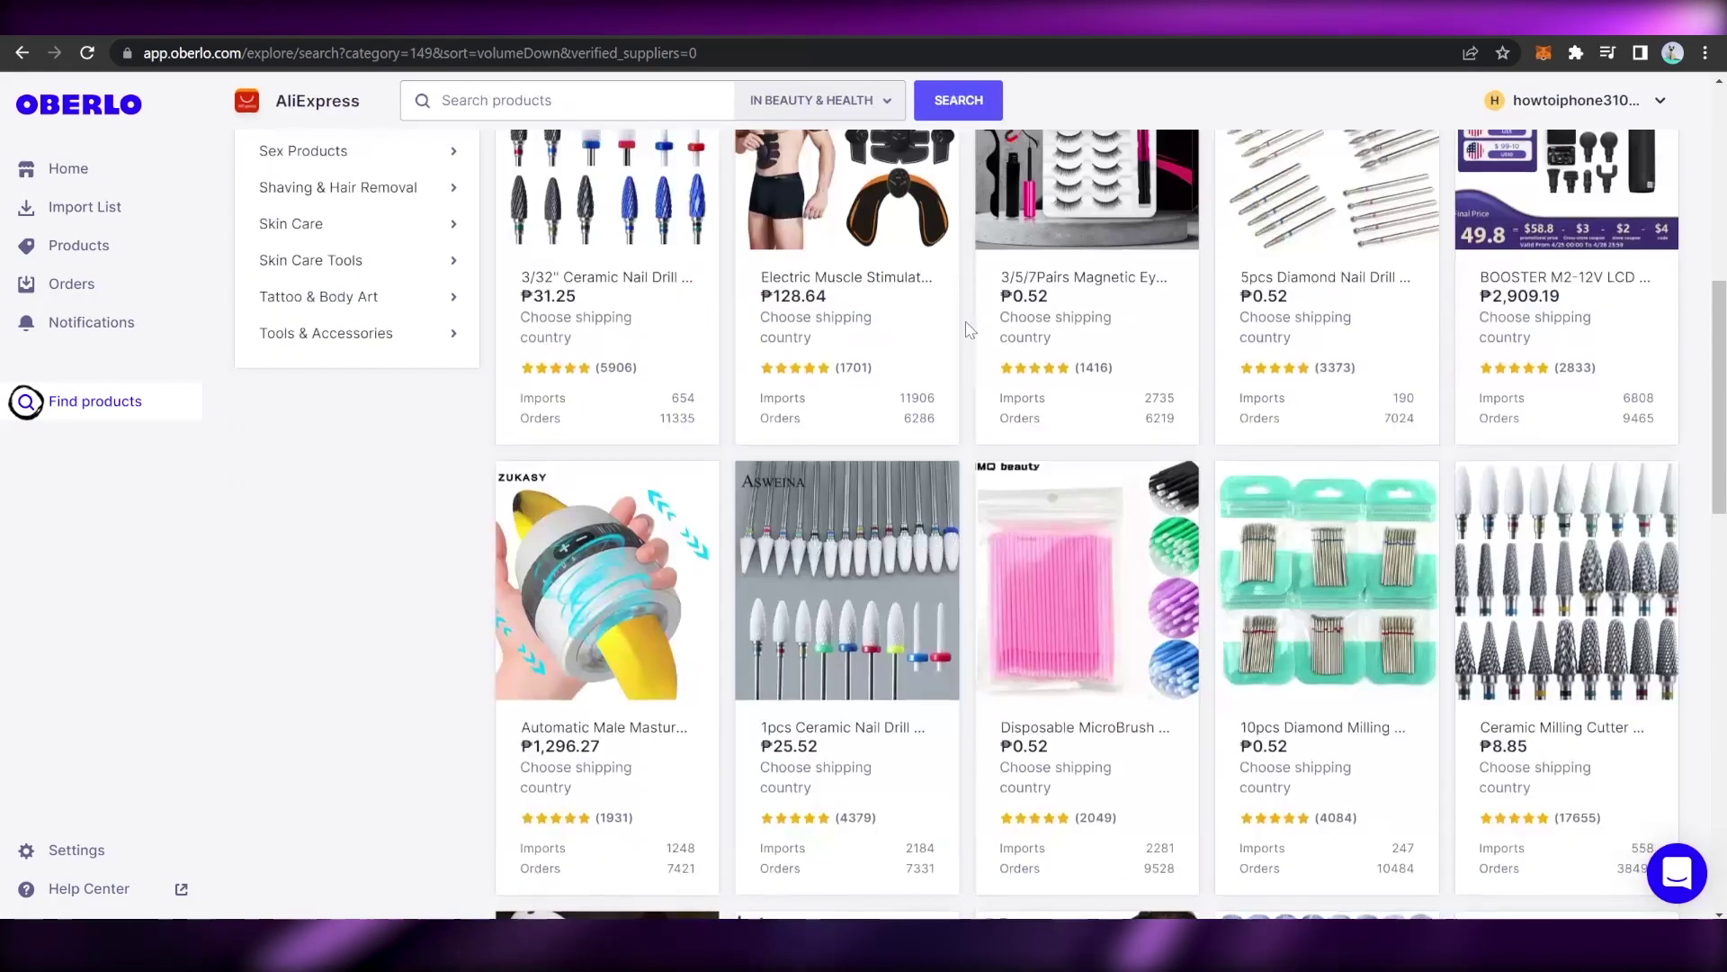
mouse_move(1114, 573)
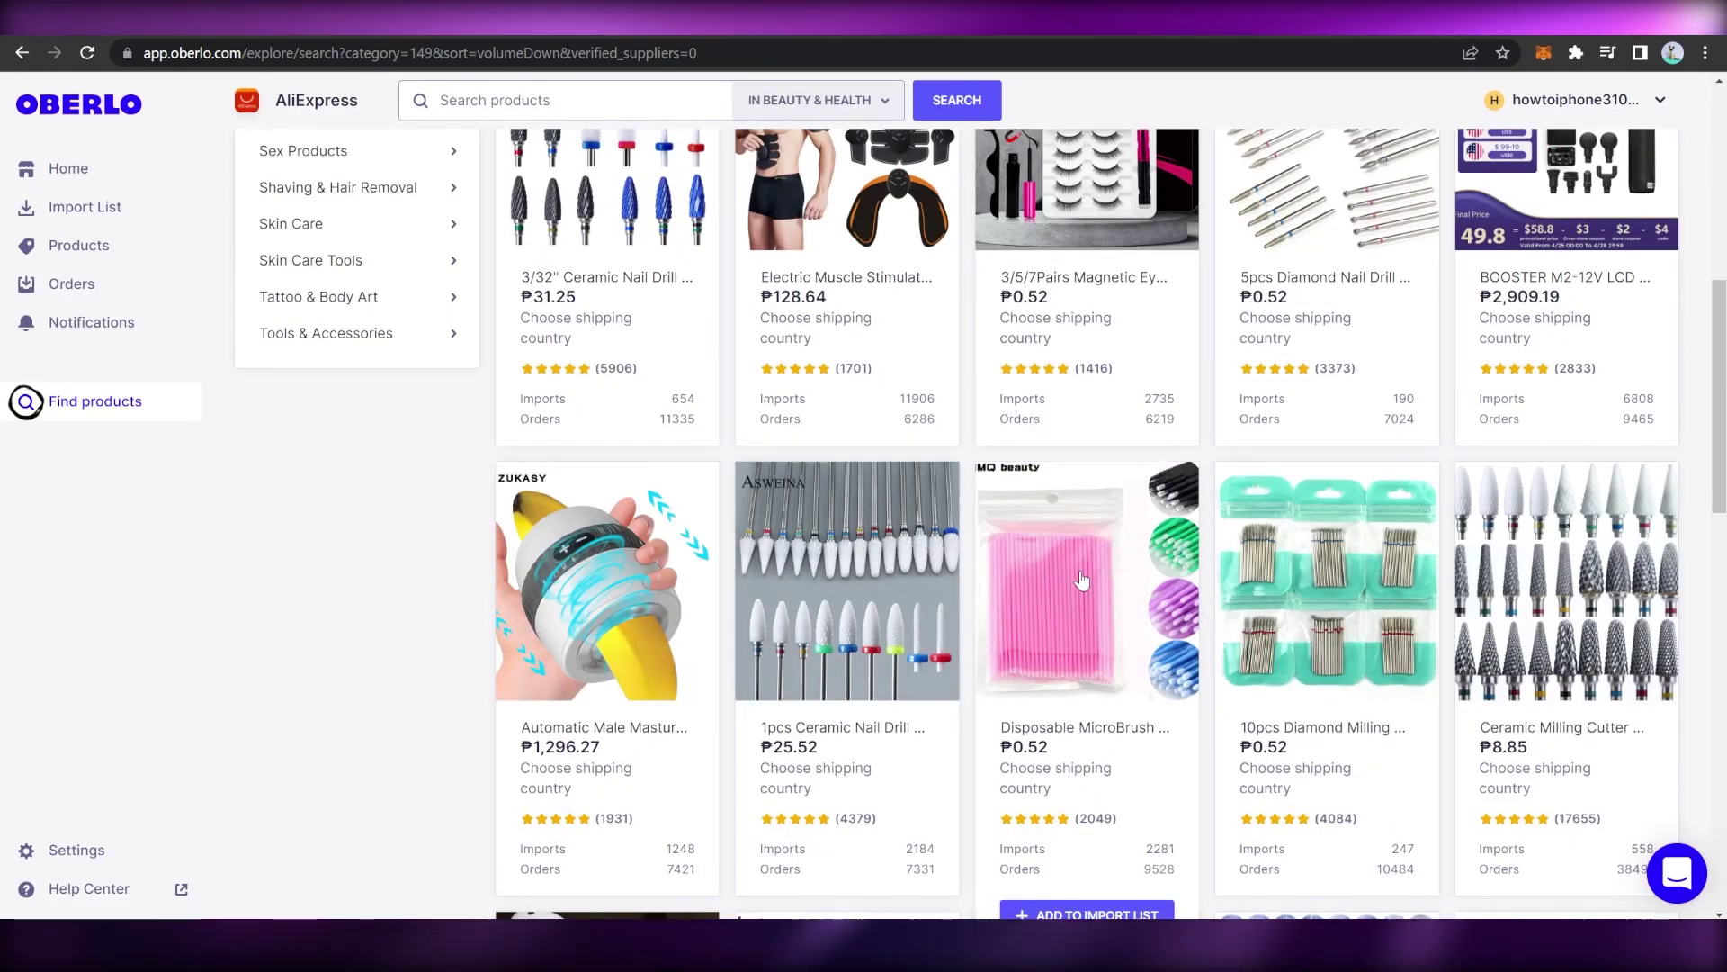
scroll(1082, 583, down, 3)
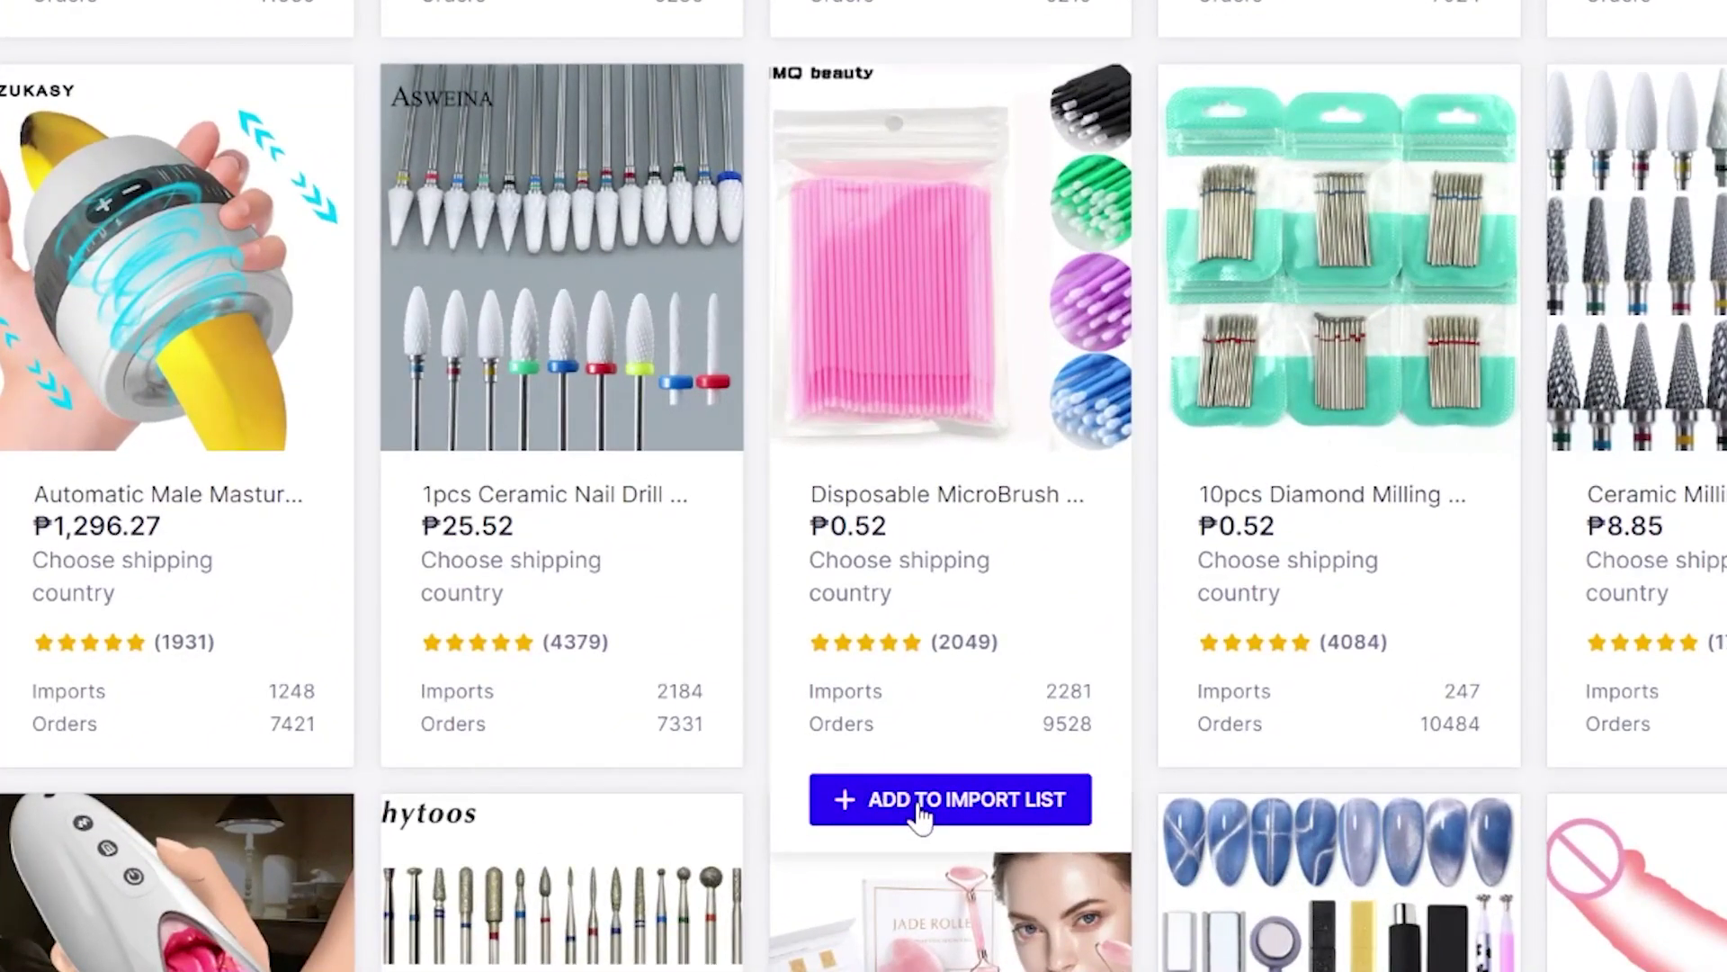
click(922, 801)
Look over the remaining Beauty & Health products and open the Bath & Shower subcategory.
scroll(919, 818, up, 4)
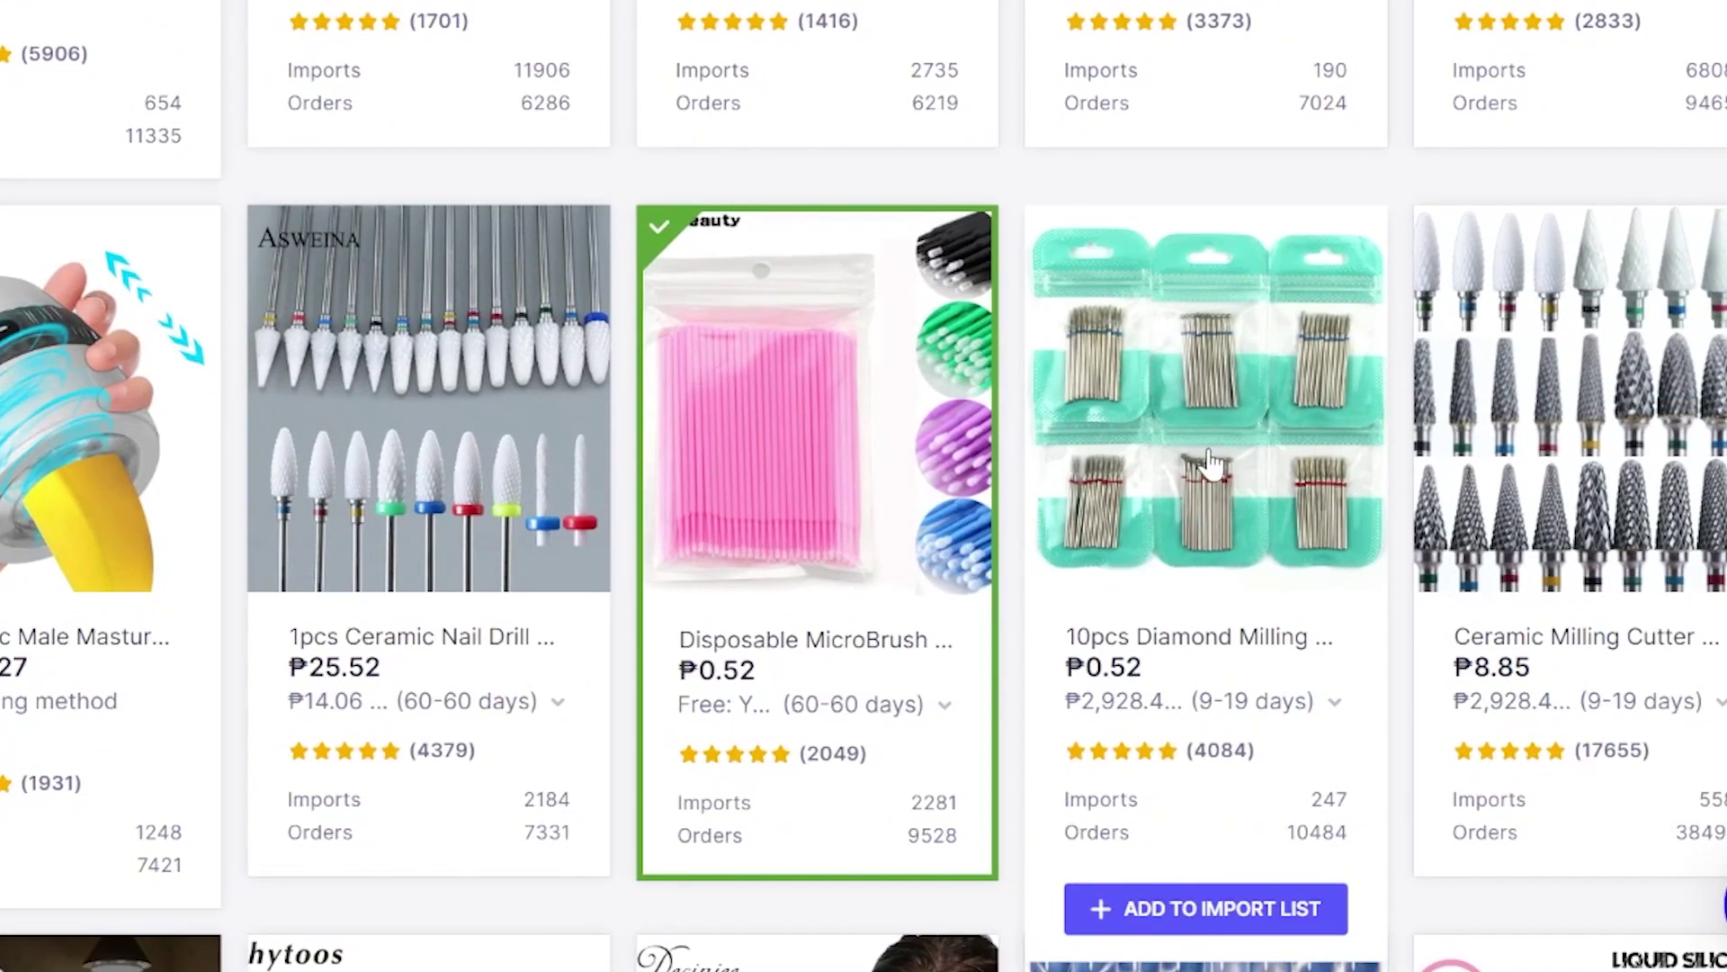
scroll(1212, 463, up, 5)
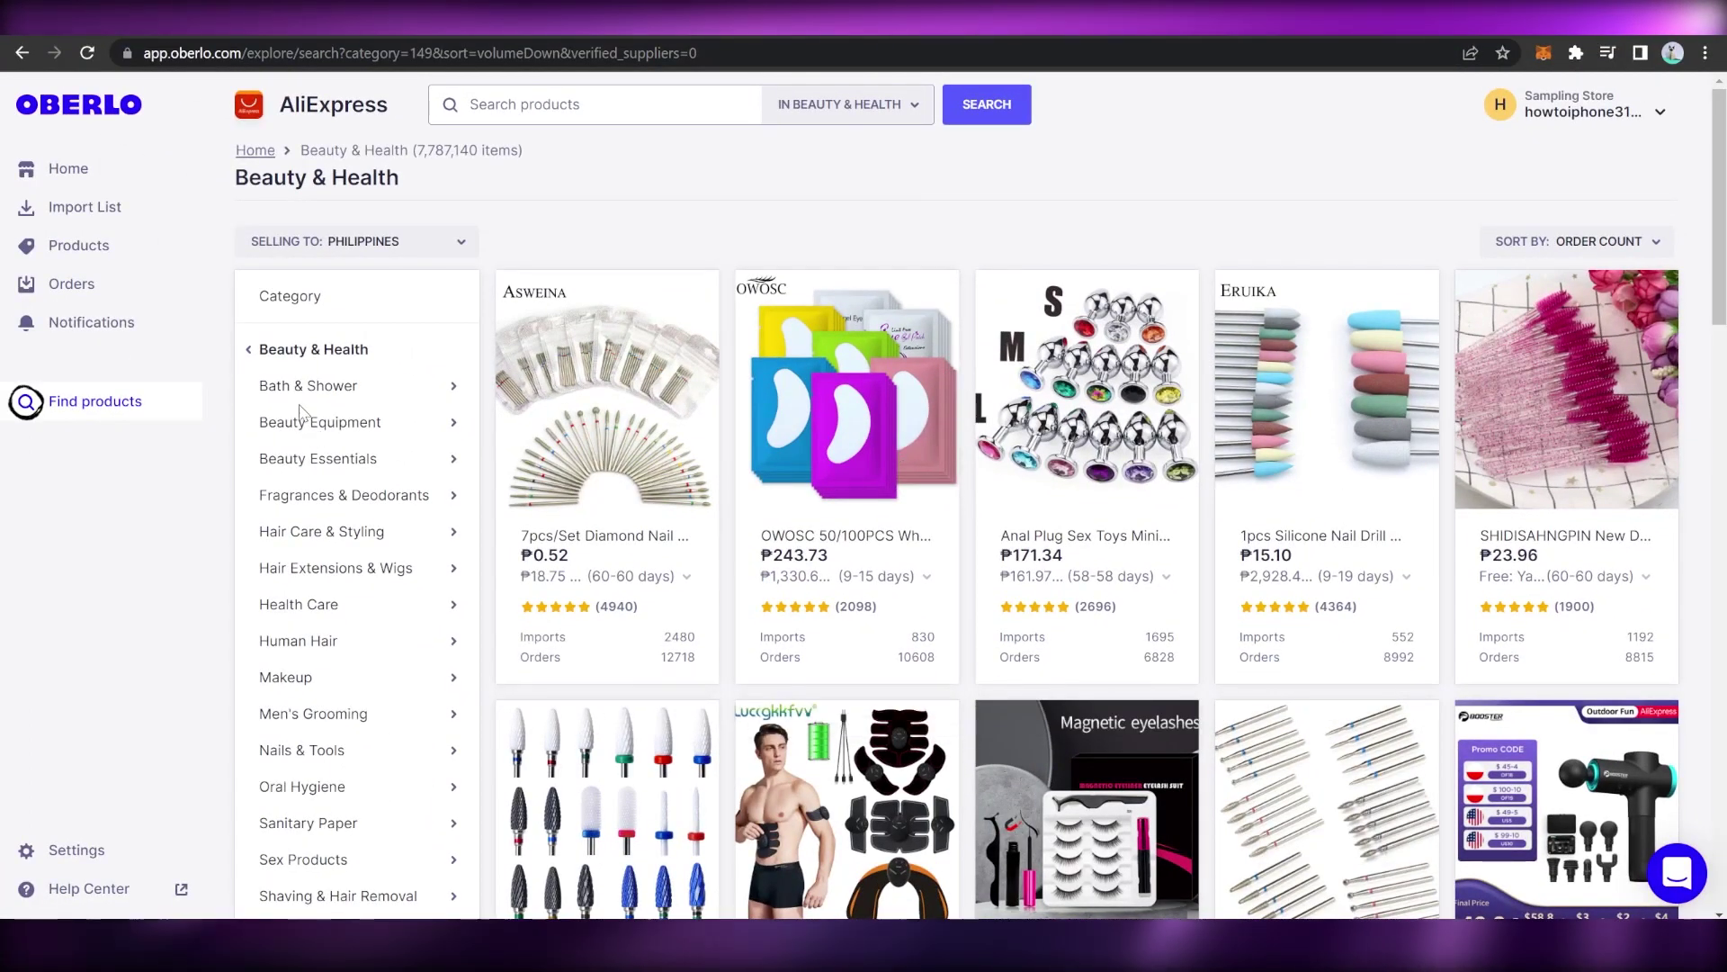
click(303, 387)
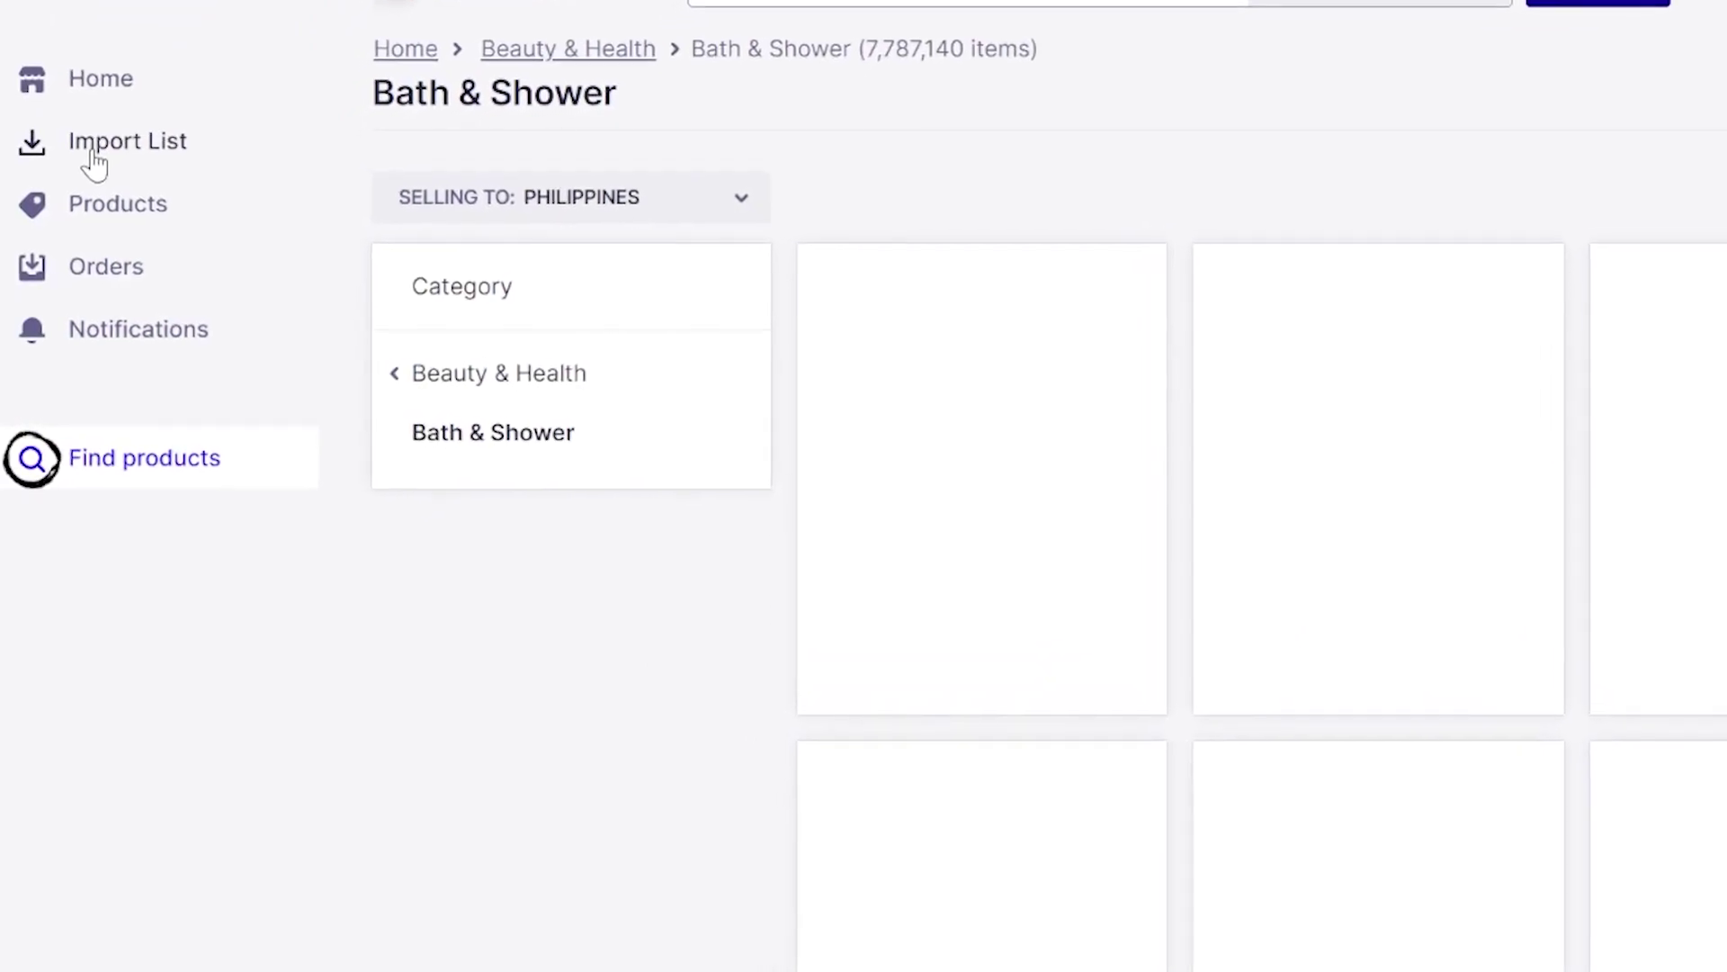
Select the Disposable MicroBrush product in the import list and import it to the store with Draft status.
click(94, 165)
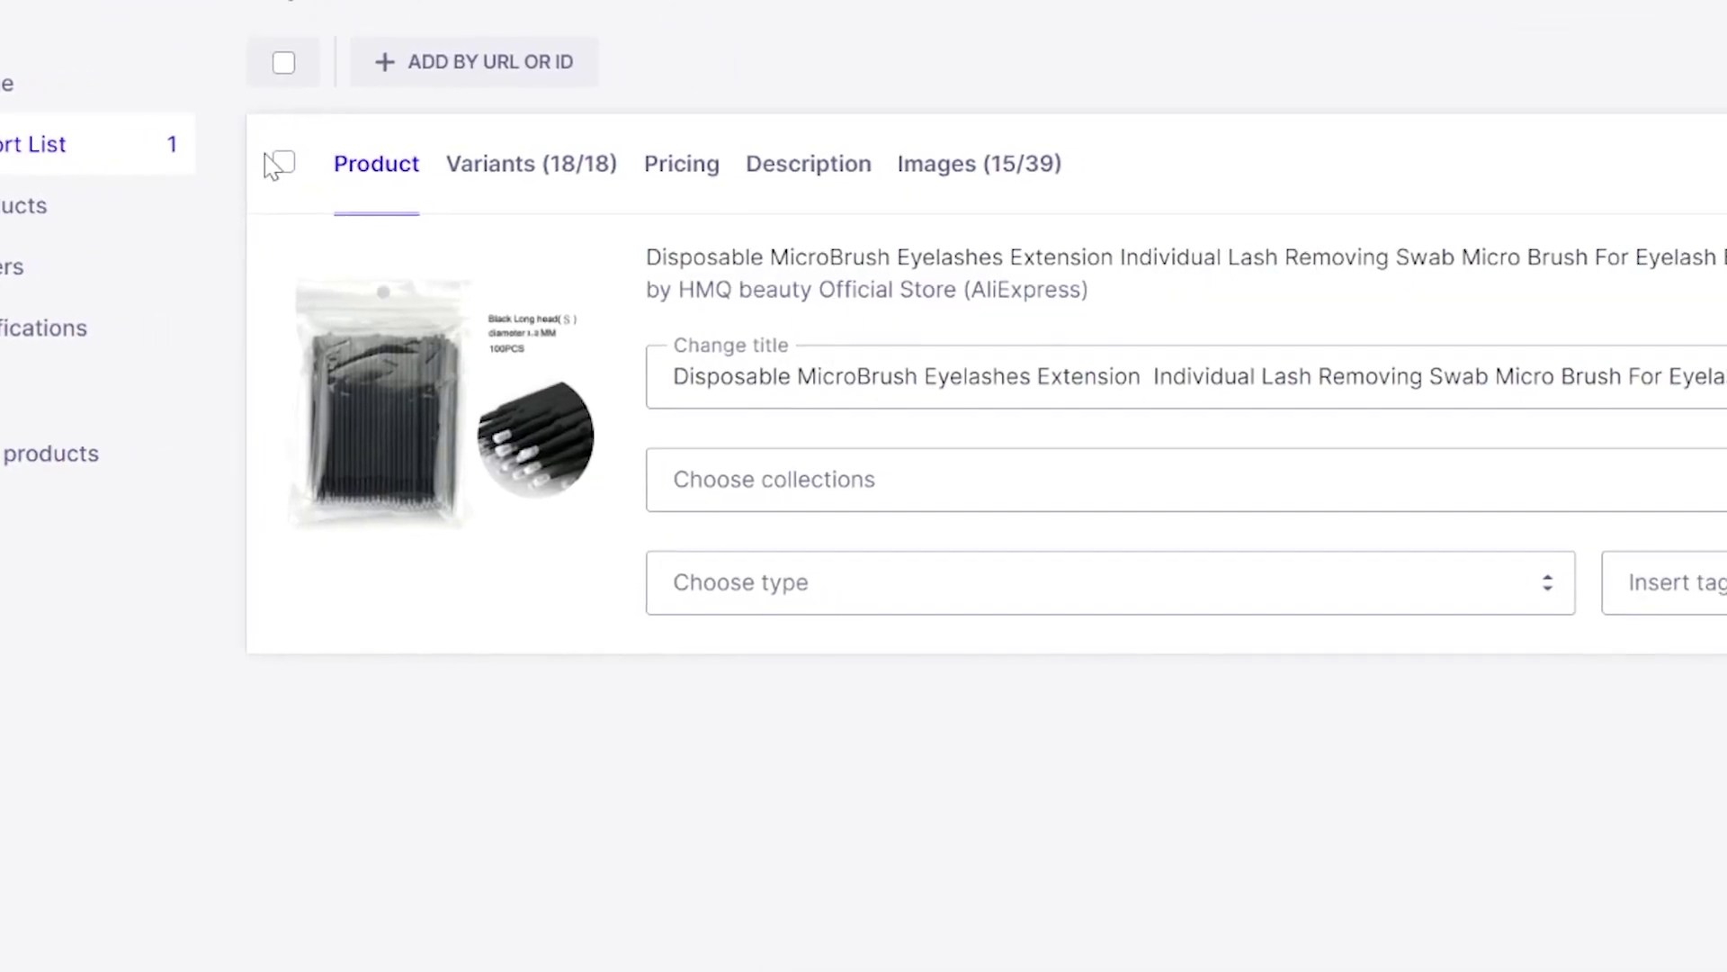
click(286, 161)
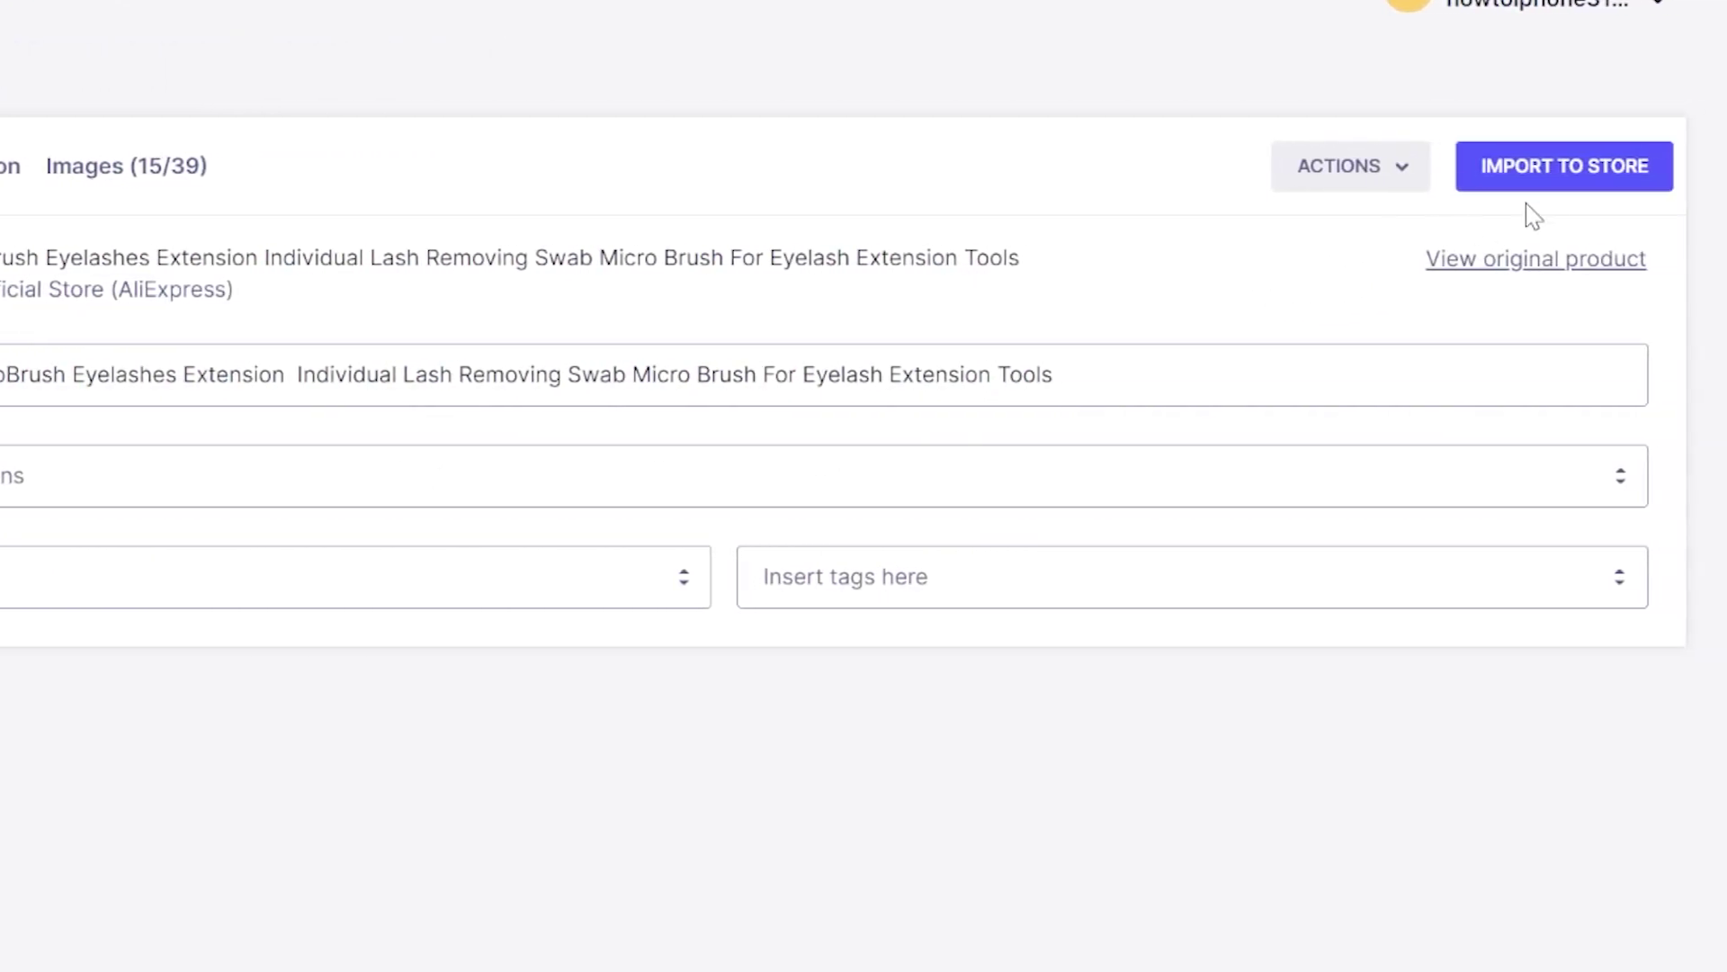
click(1518, 189)
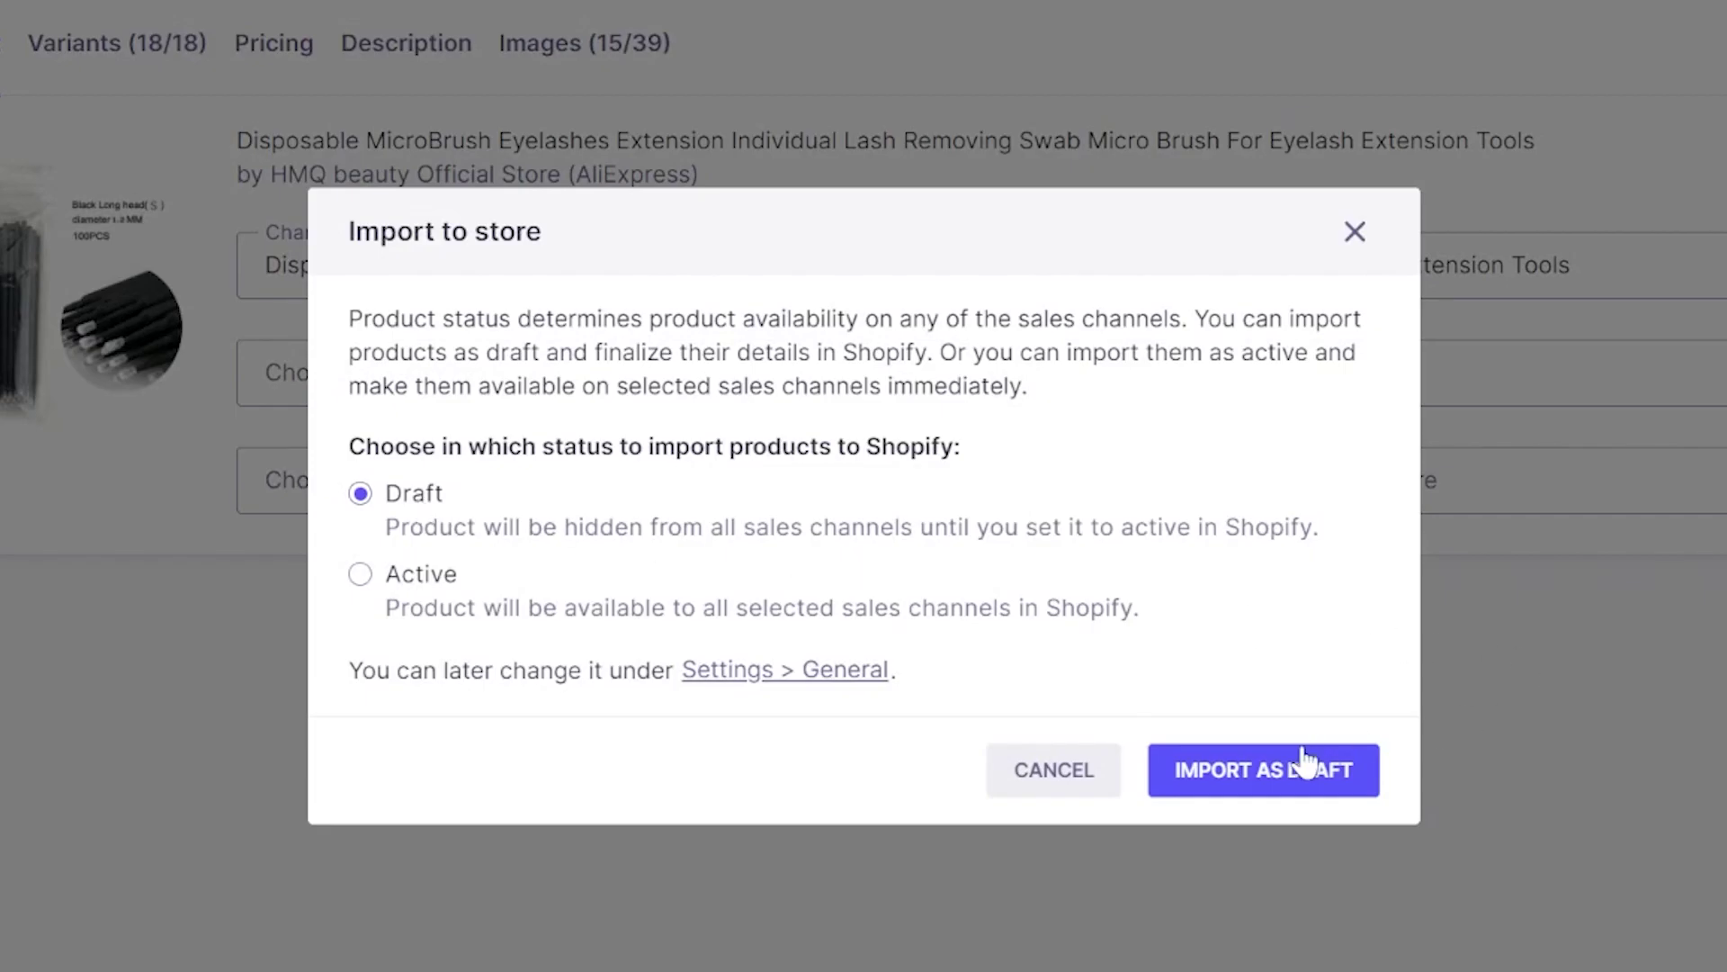
click(1271, 772)
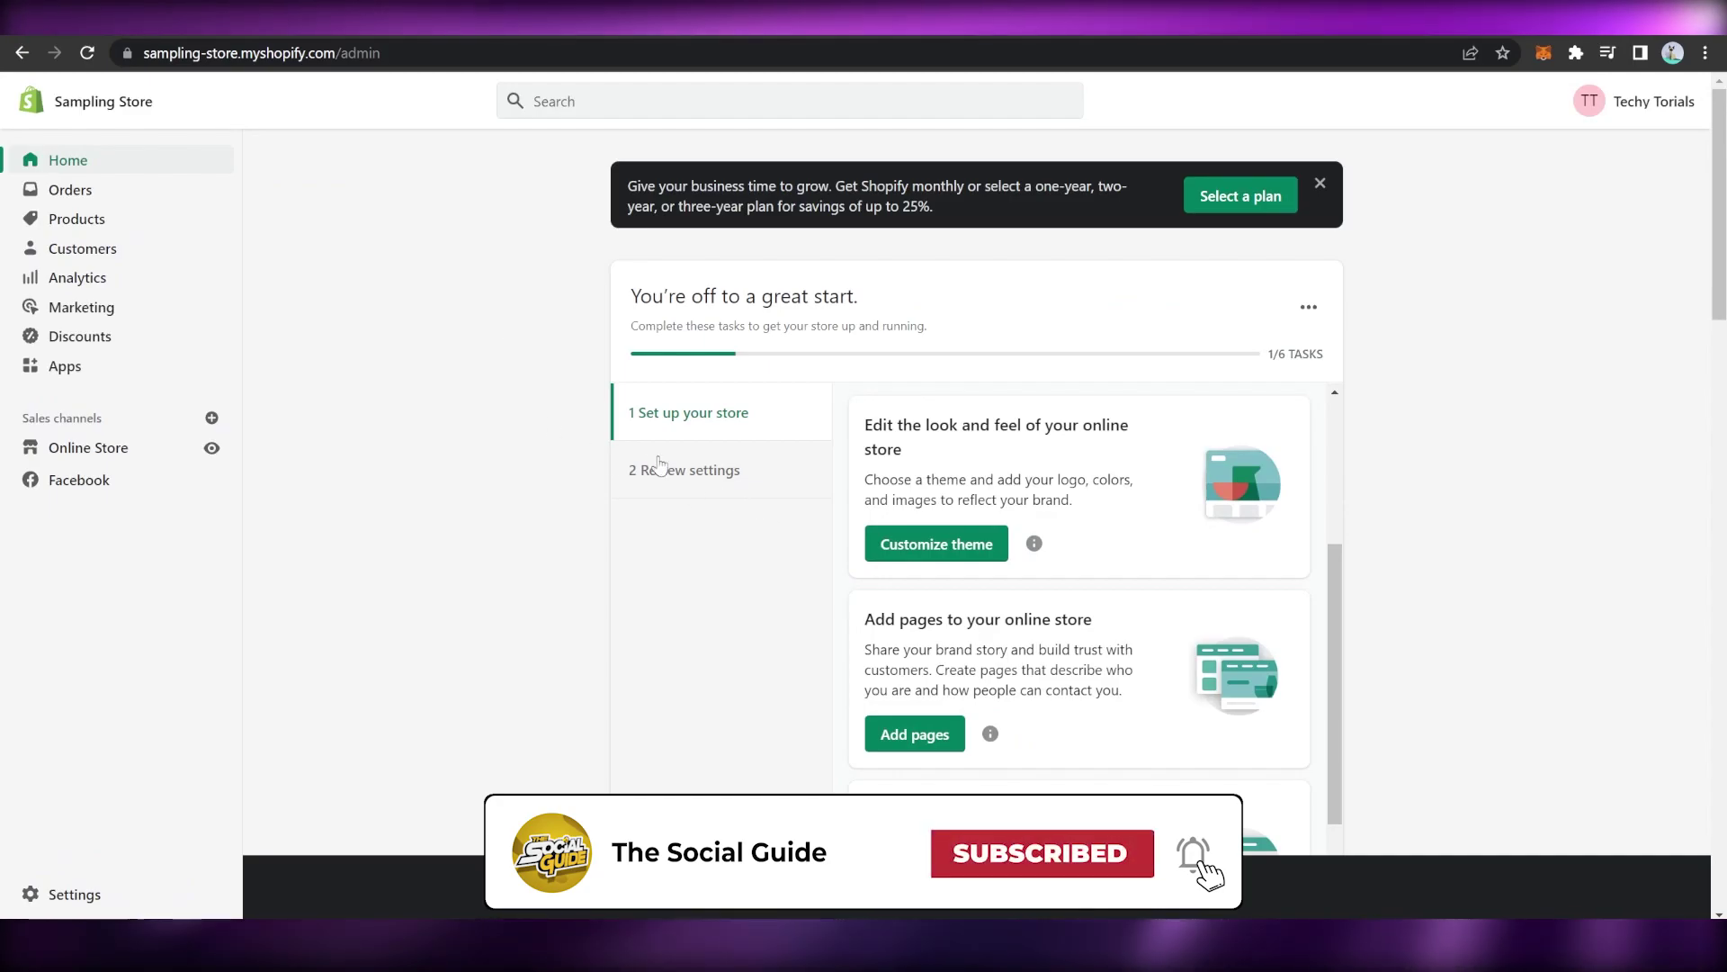
Switch to the Shopify admin, check the imported MicroBrush product's page, and return to the product list.
scroll(907, 535, down, 3)
scroll(870, 504, up, 5)
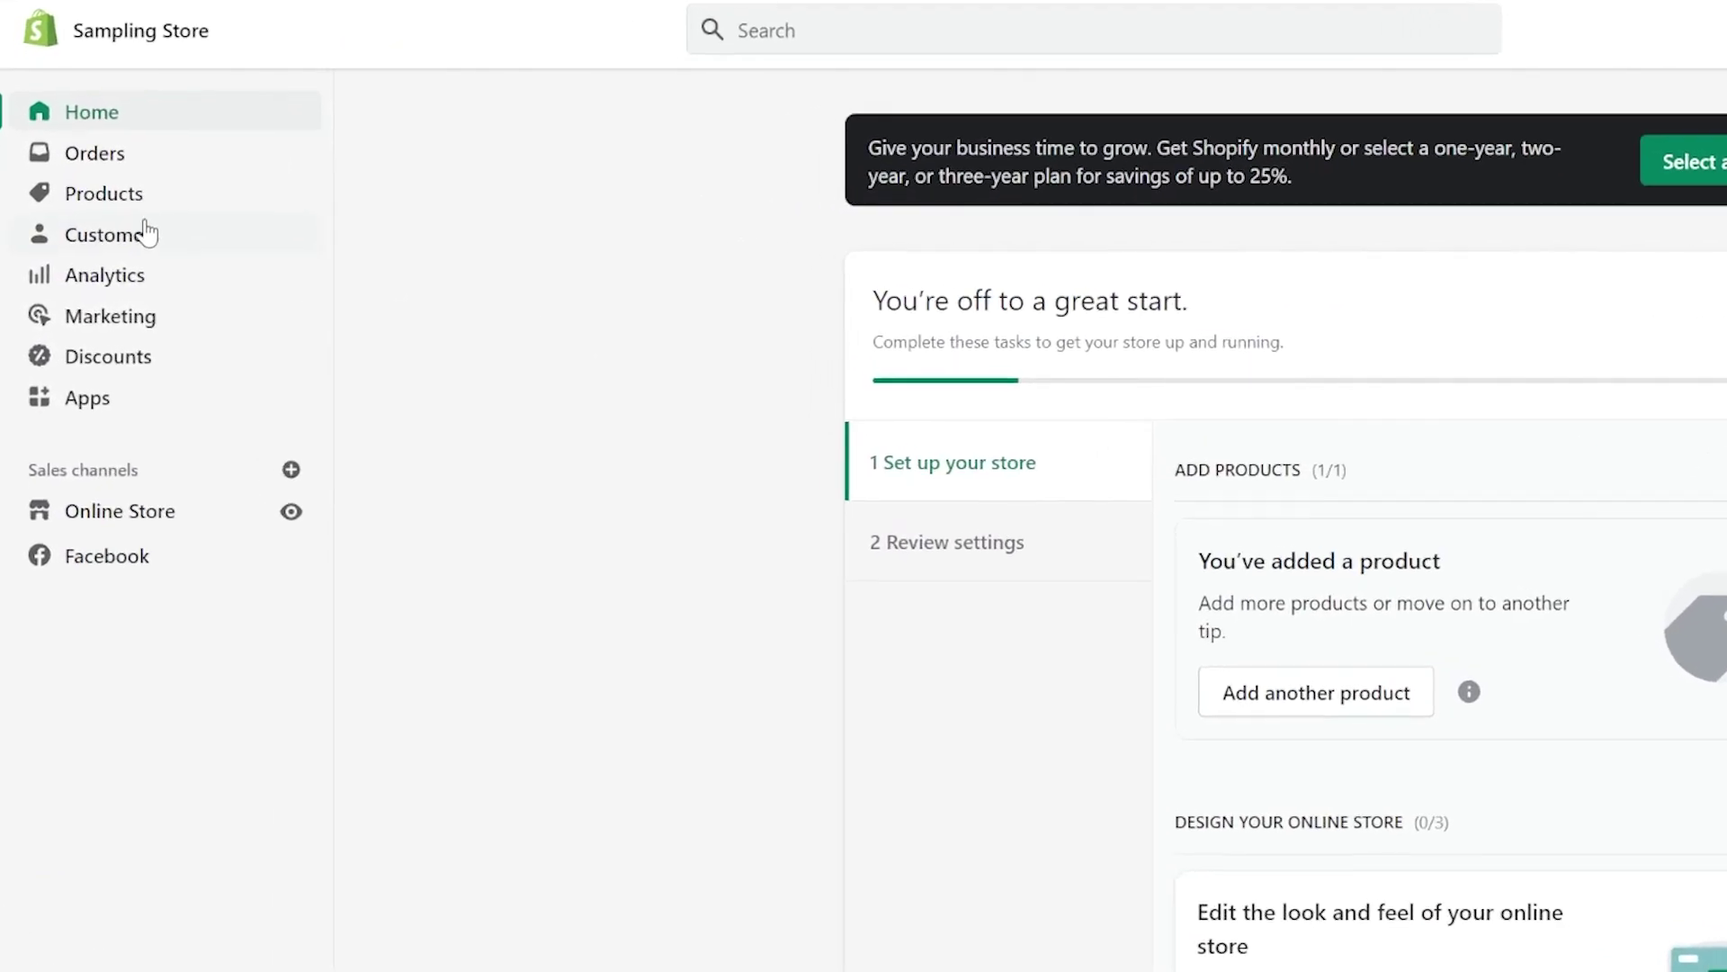
click(90, 220)
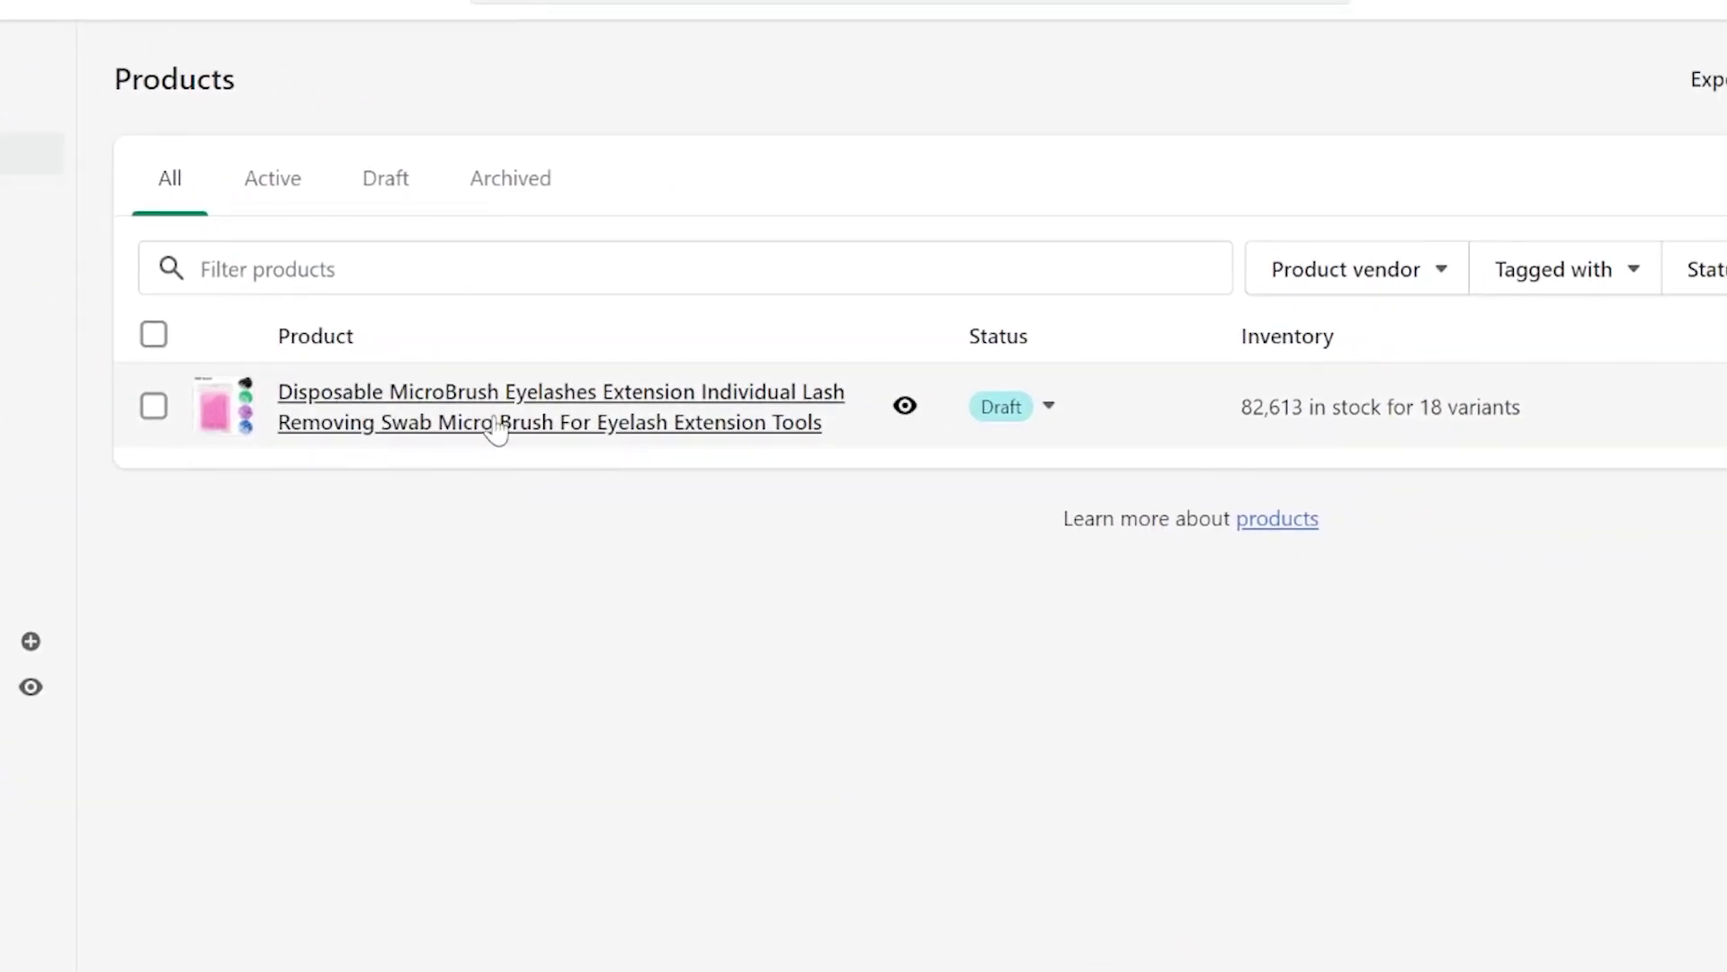
click(561, 409)
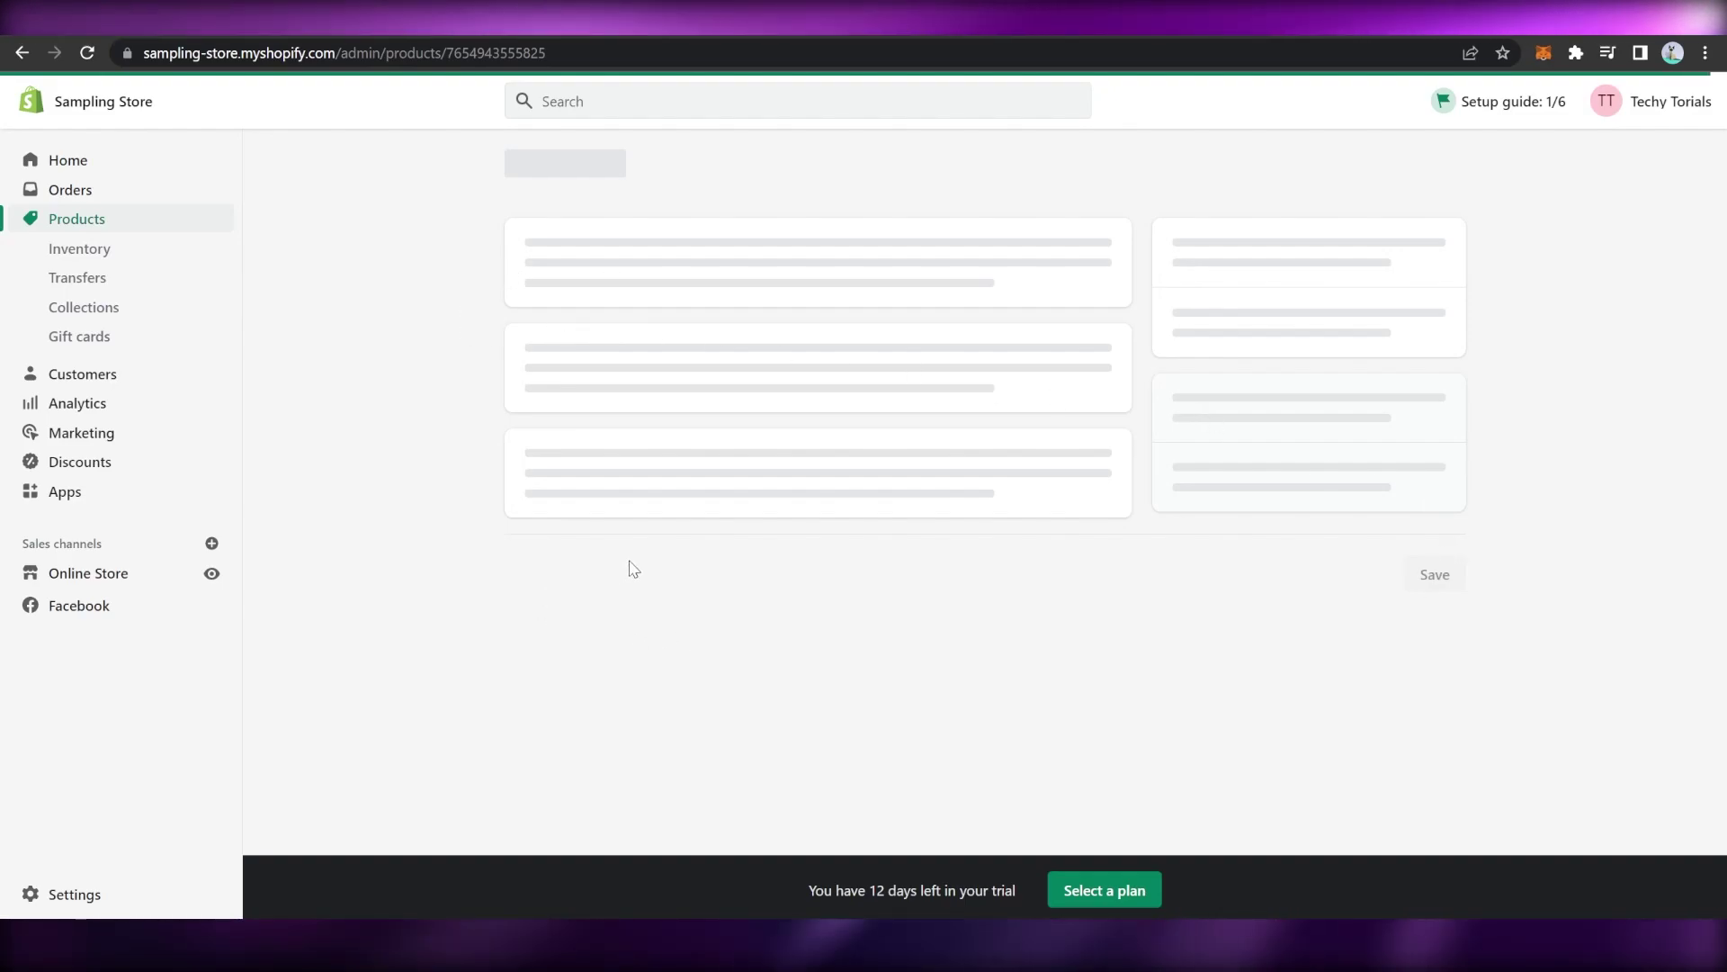
key(alt+Left)
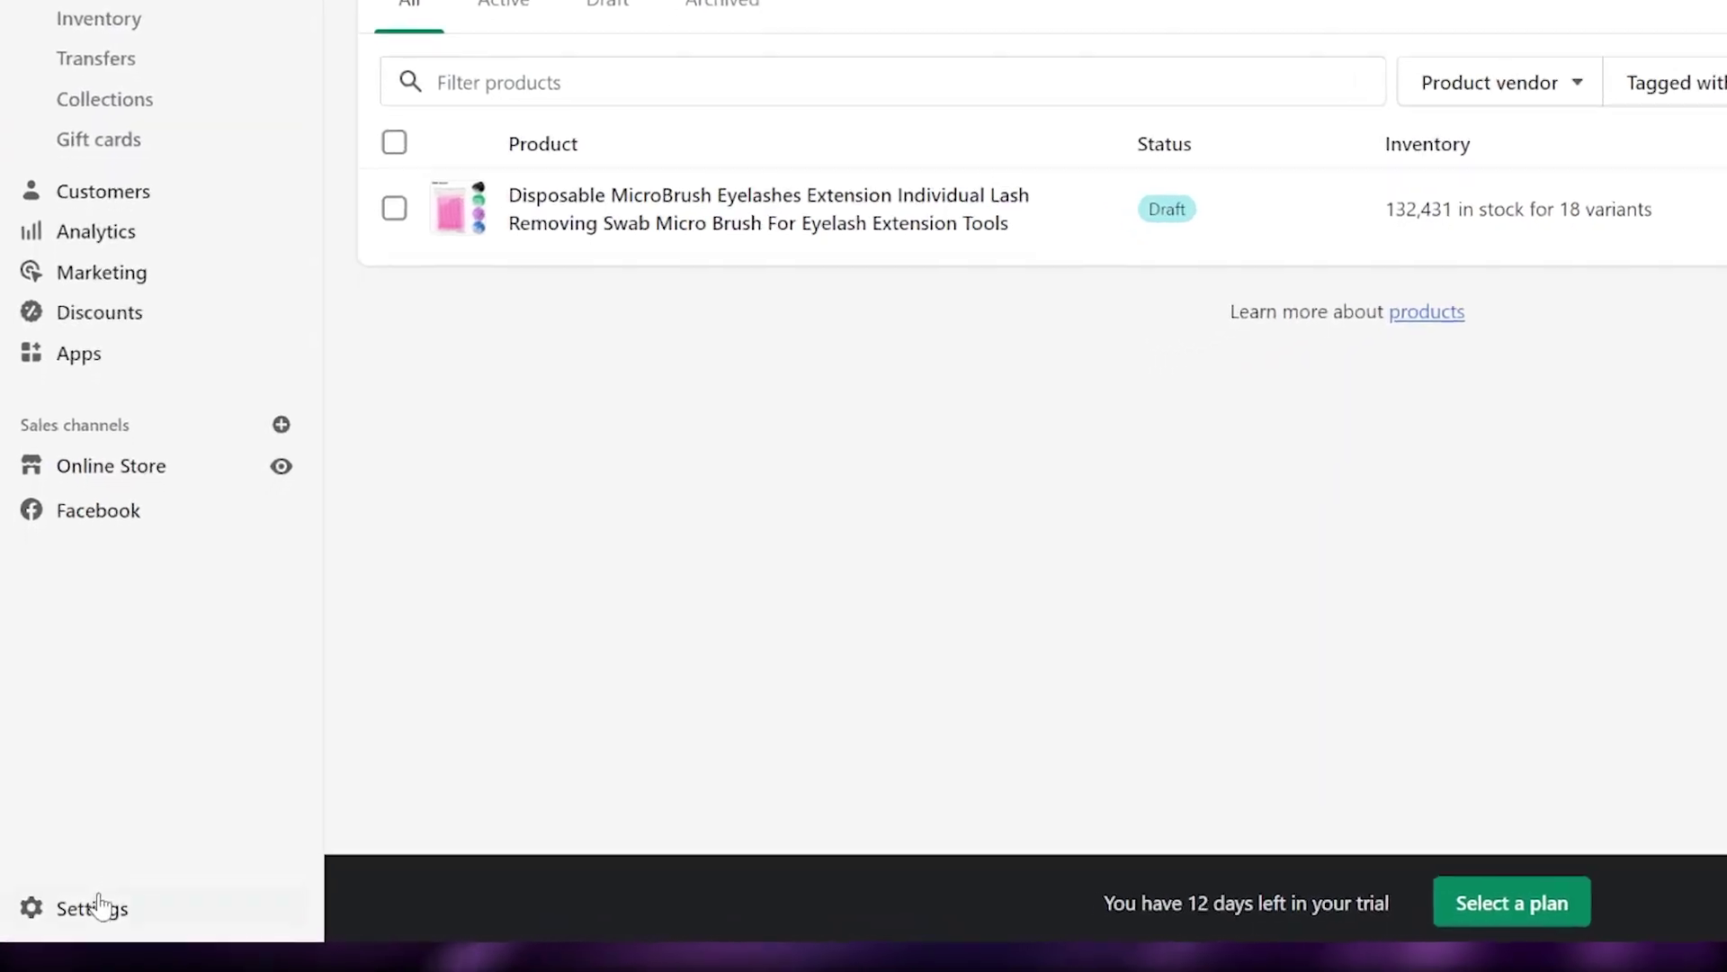
Open the store's payment settings and examine the payment providers, supported methods and PayPal setup.
click(99, 904)
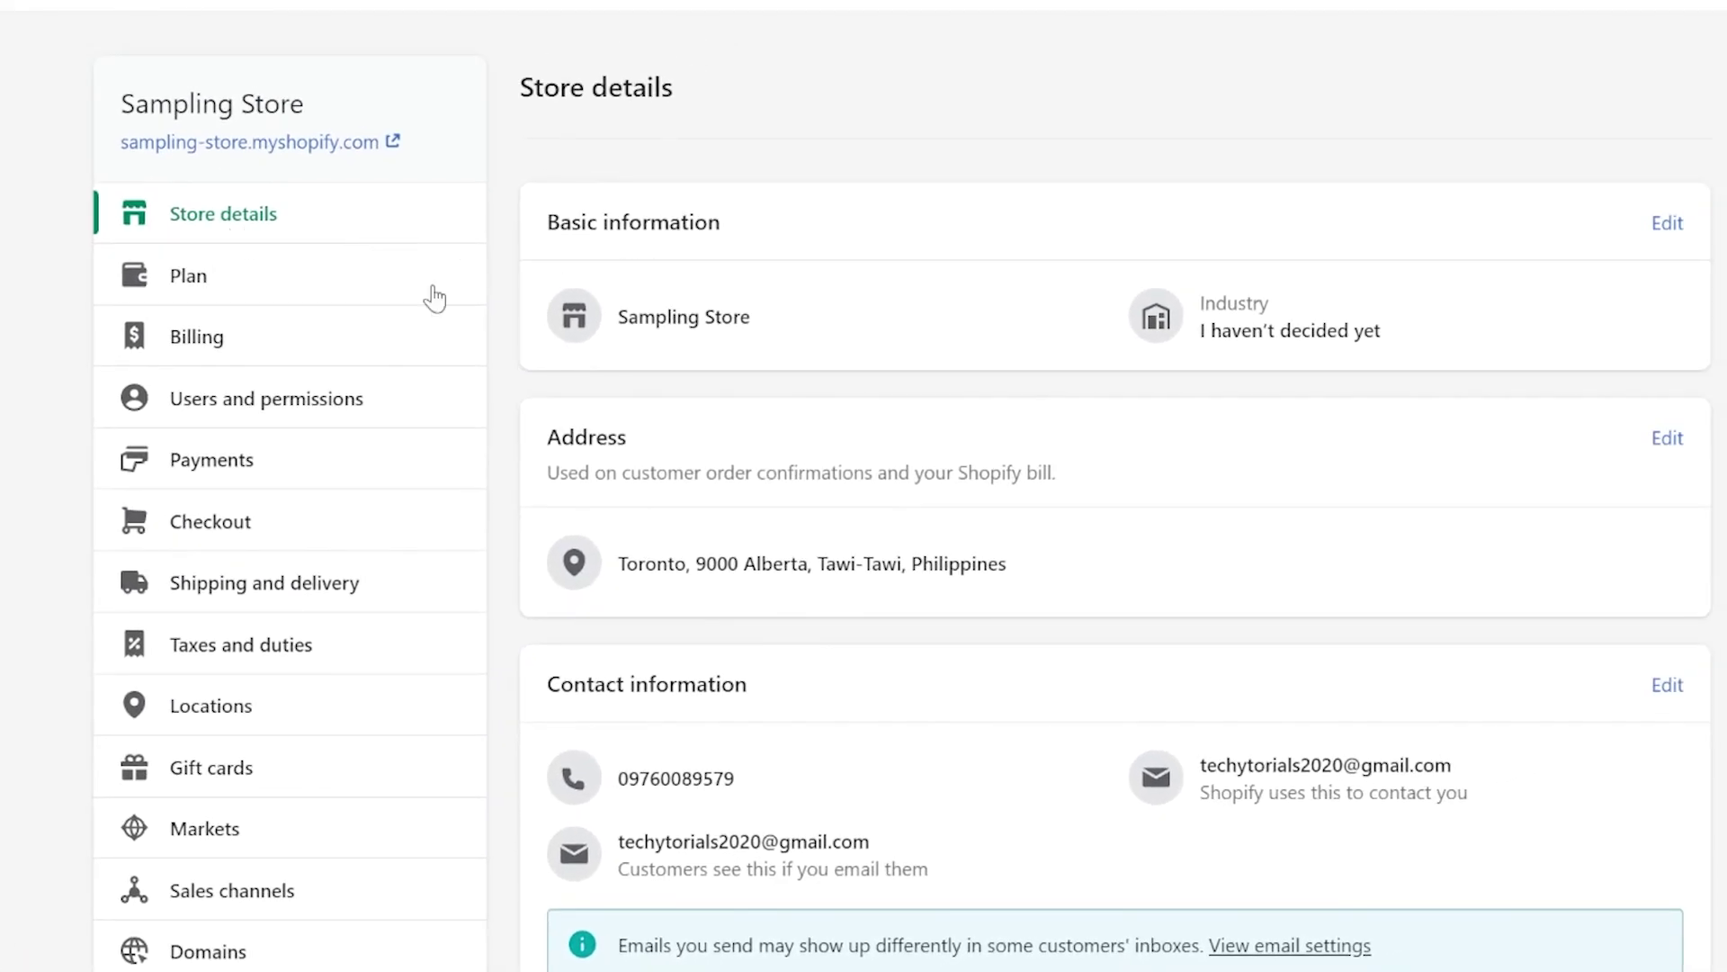
right_click(239, 262)
click(52, 360)
scroll(279, 644, down, 7)
scroll(280, 654, up, 7)
click(206, 471)
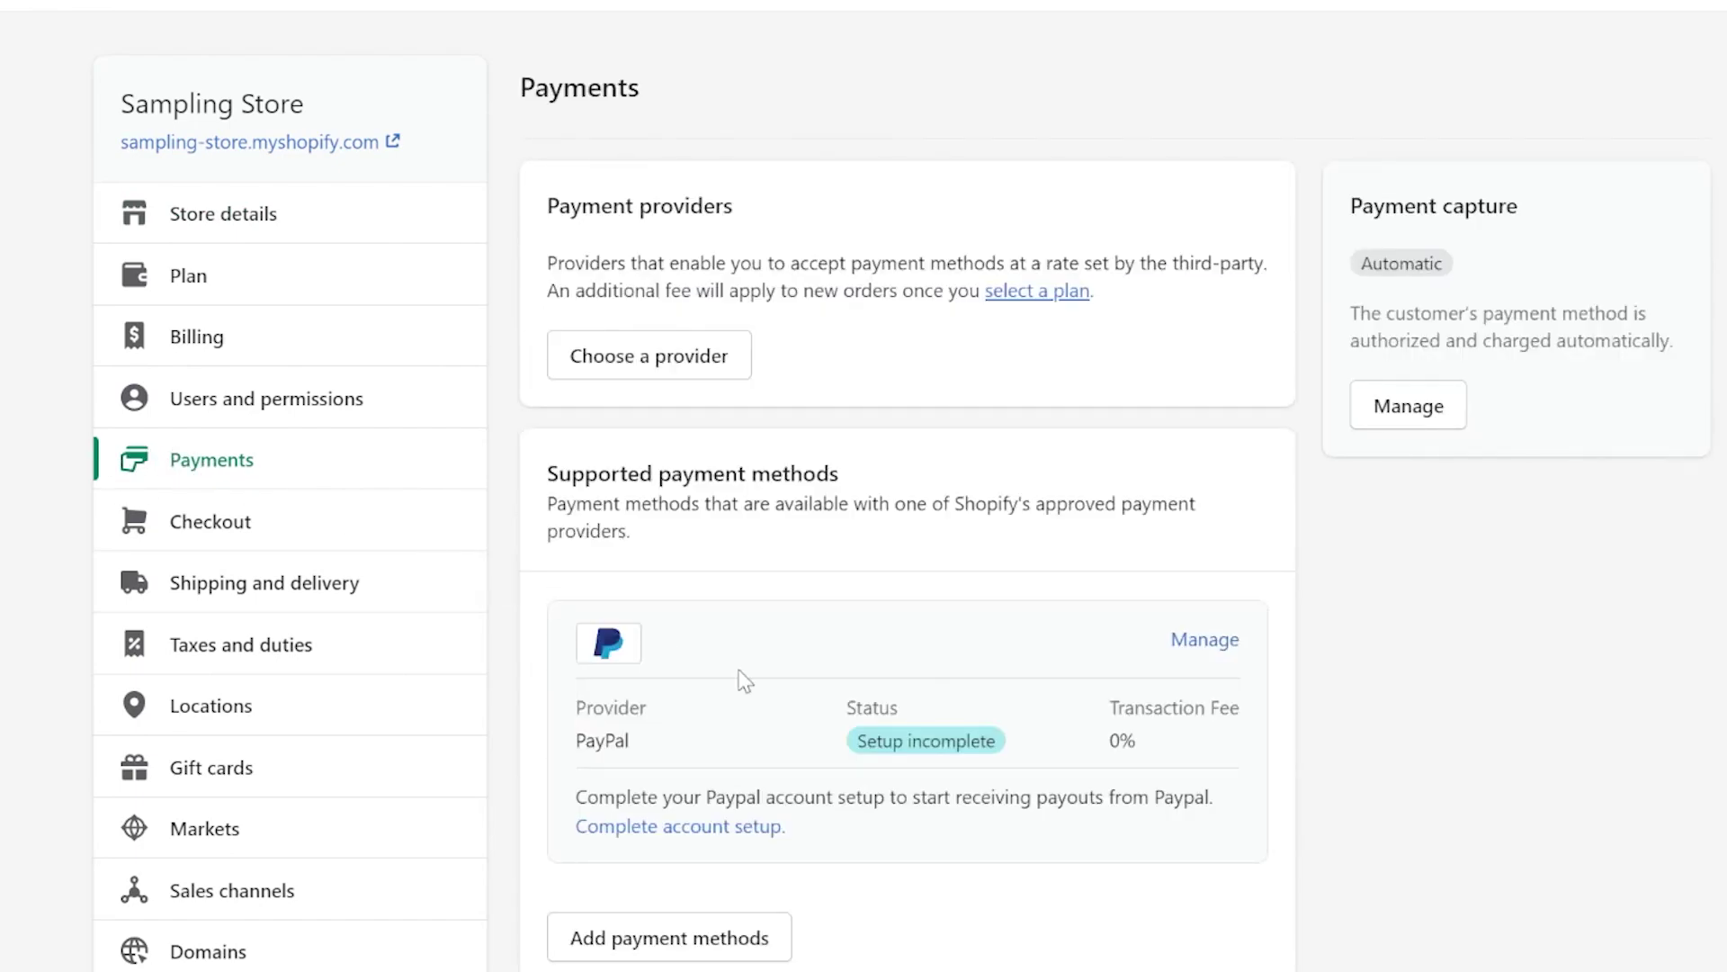
scroll(741, 678, down, 3)
scroll(640, 250, up, 3)
scroll(900, 521, down, 3)
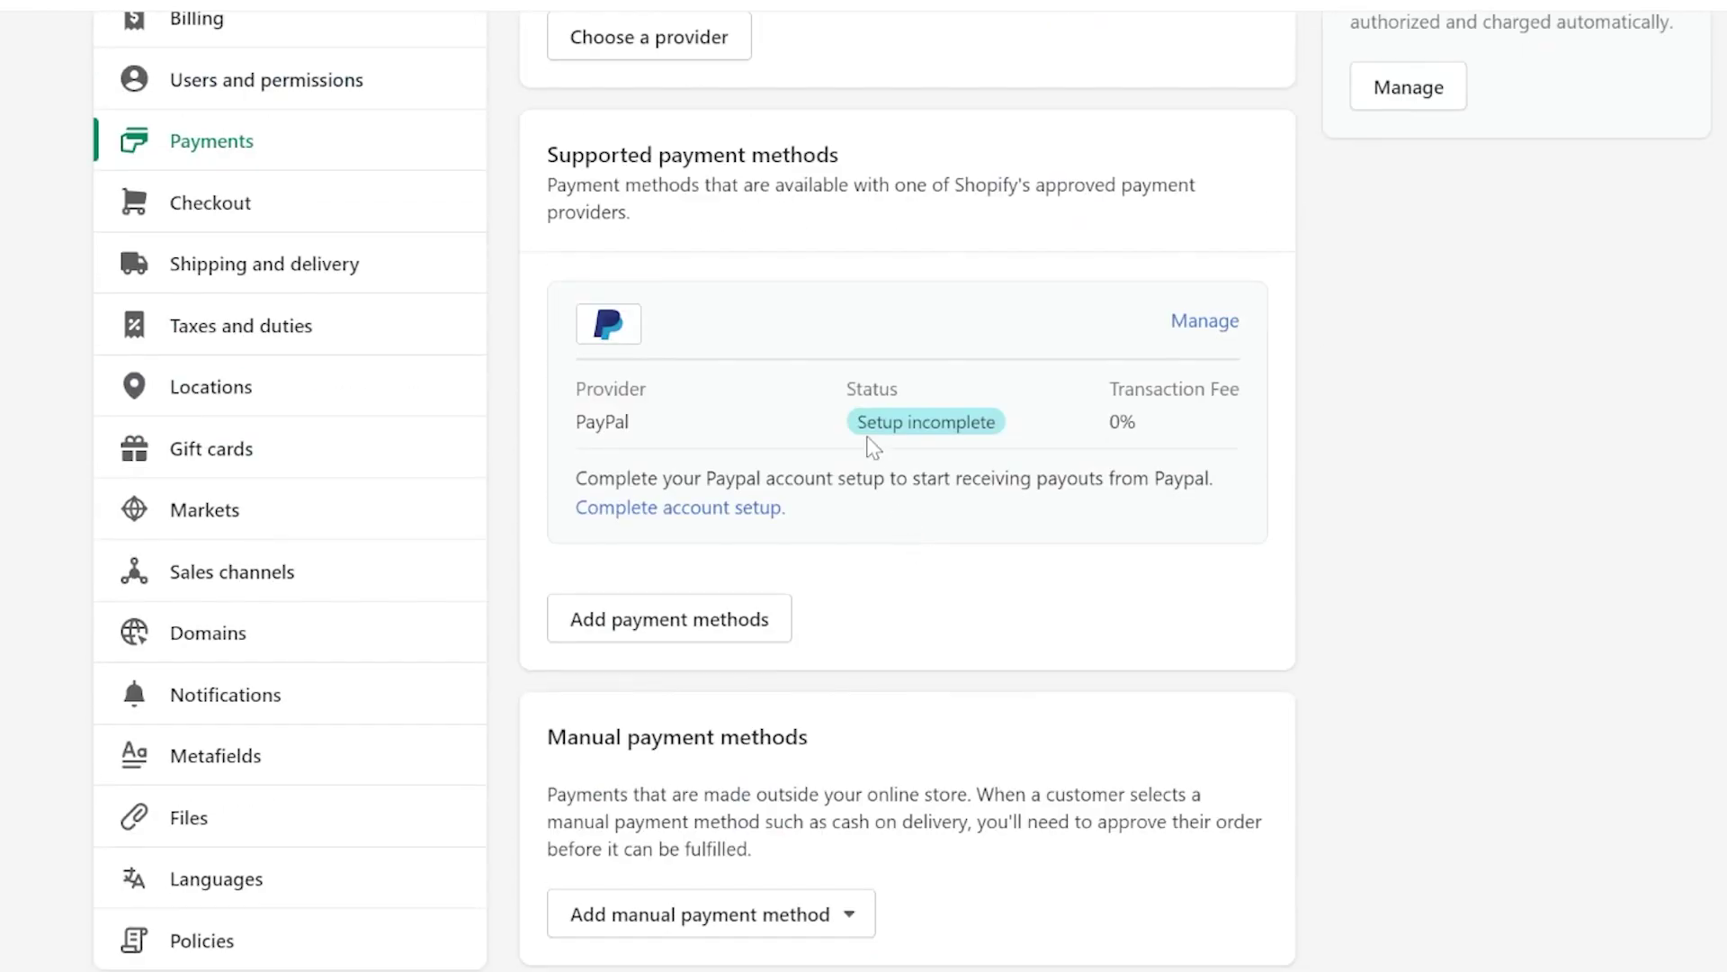
Review the payment providers, supported payment methods and the options for adding a manual payment method.
scroll(761, 414, down, 1)
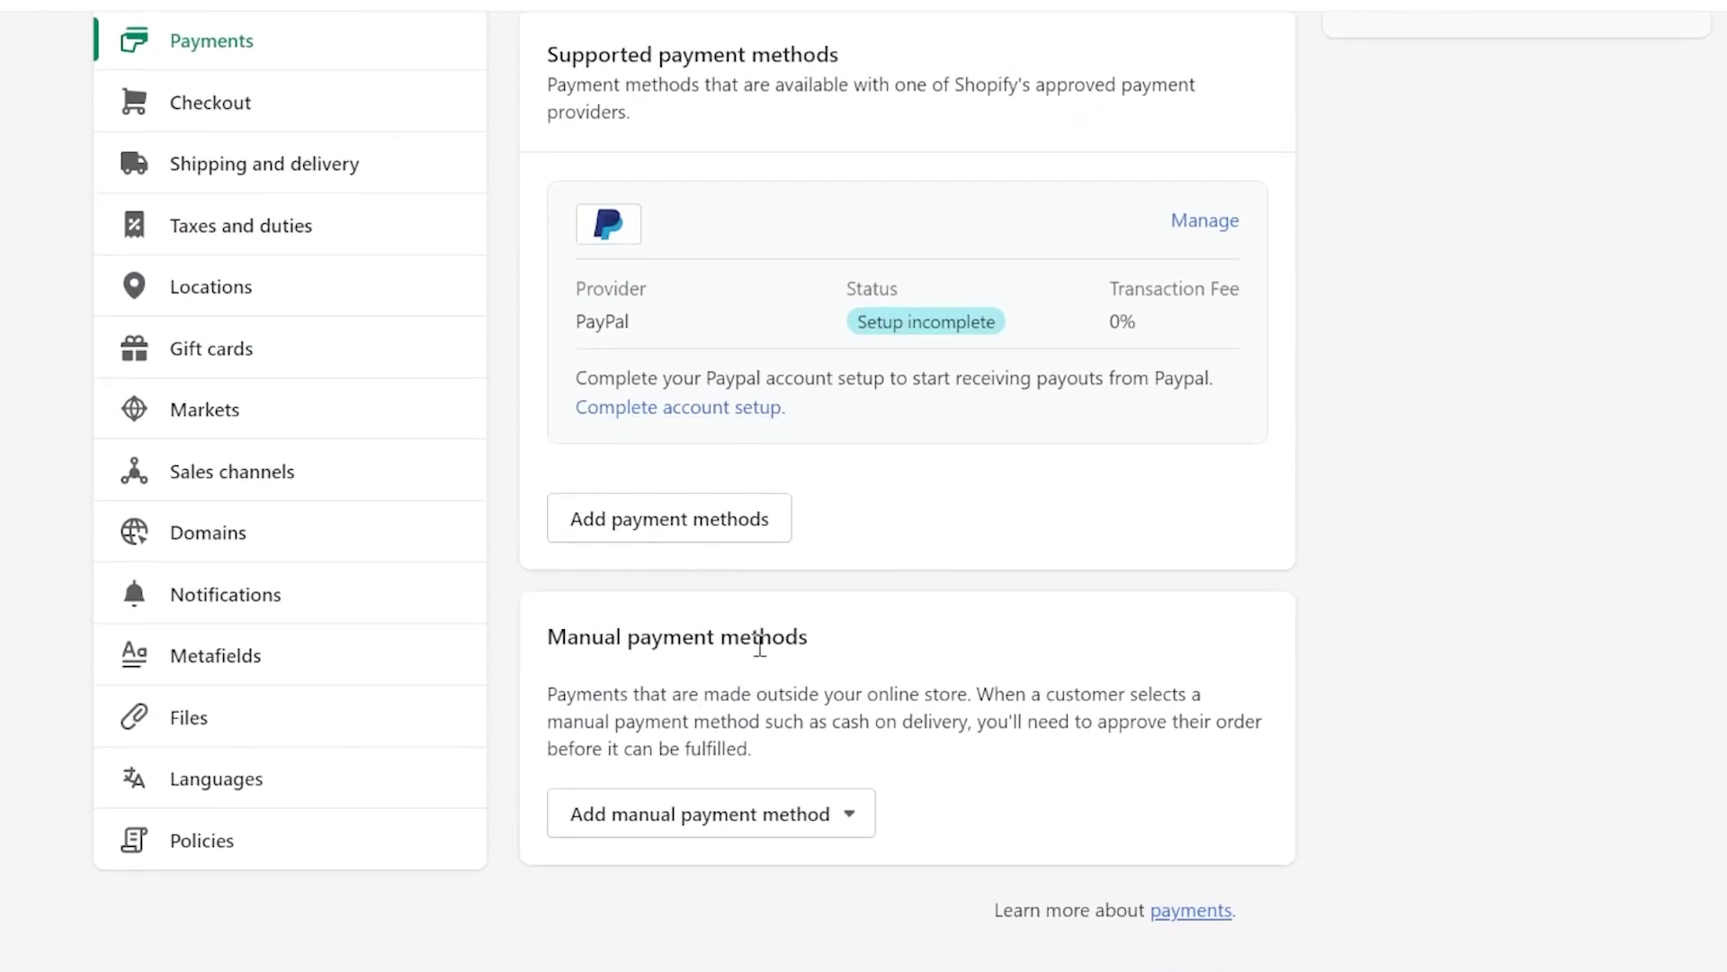
scroll(760, 642, up, 4)
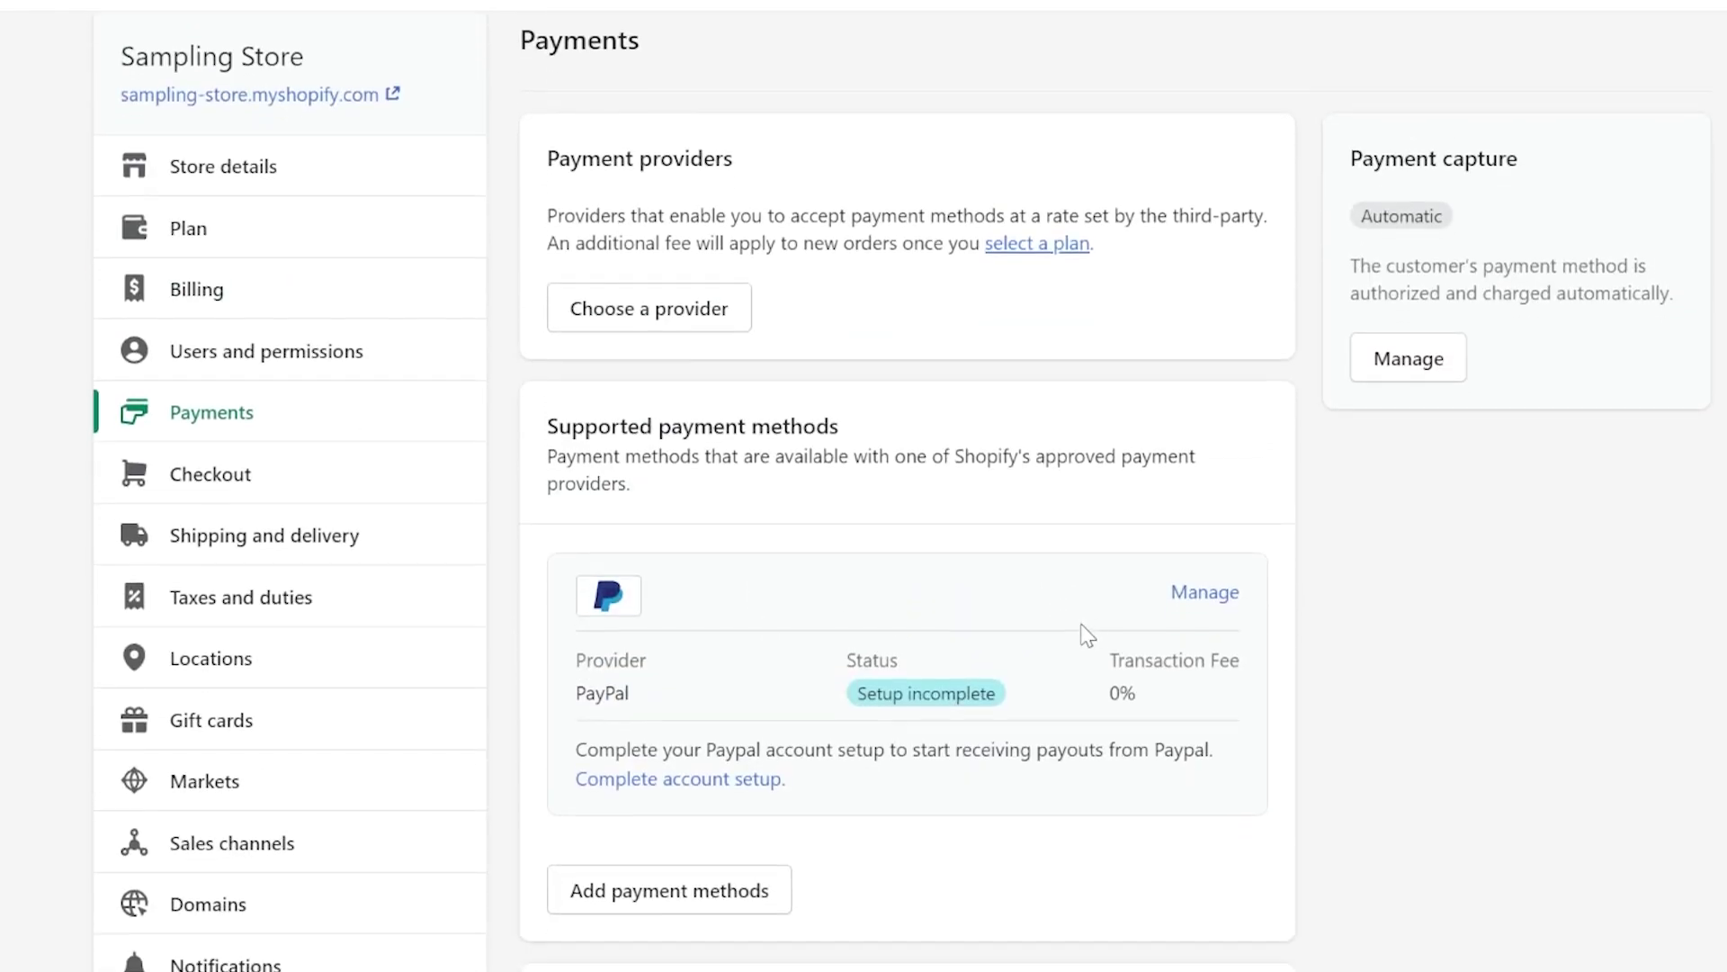
scroll(1084, 638, down, 3)
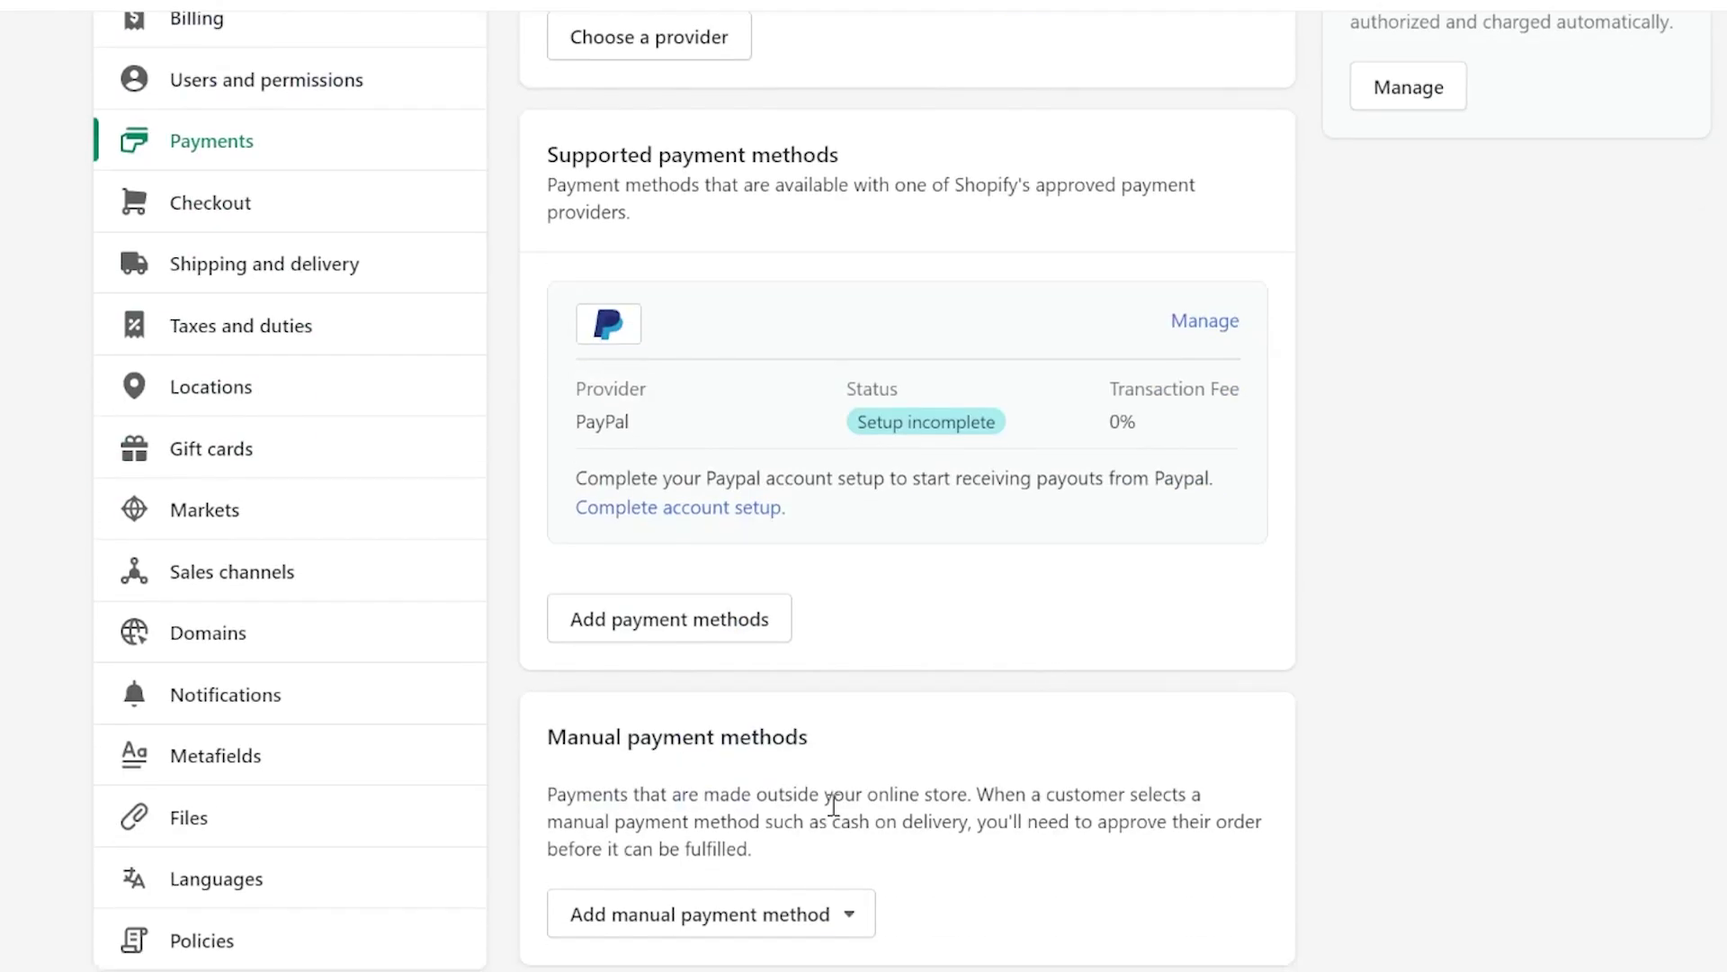
click(636, 919)
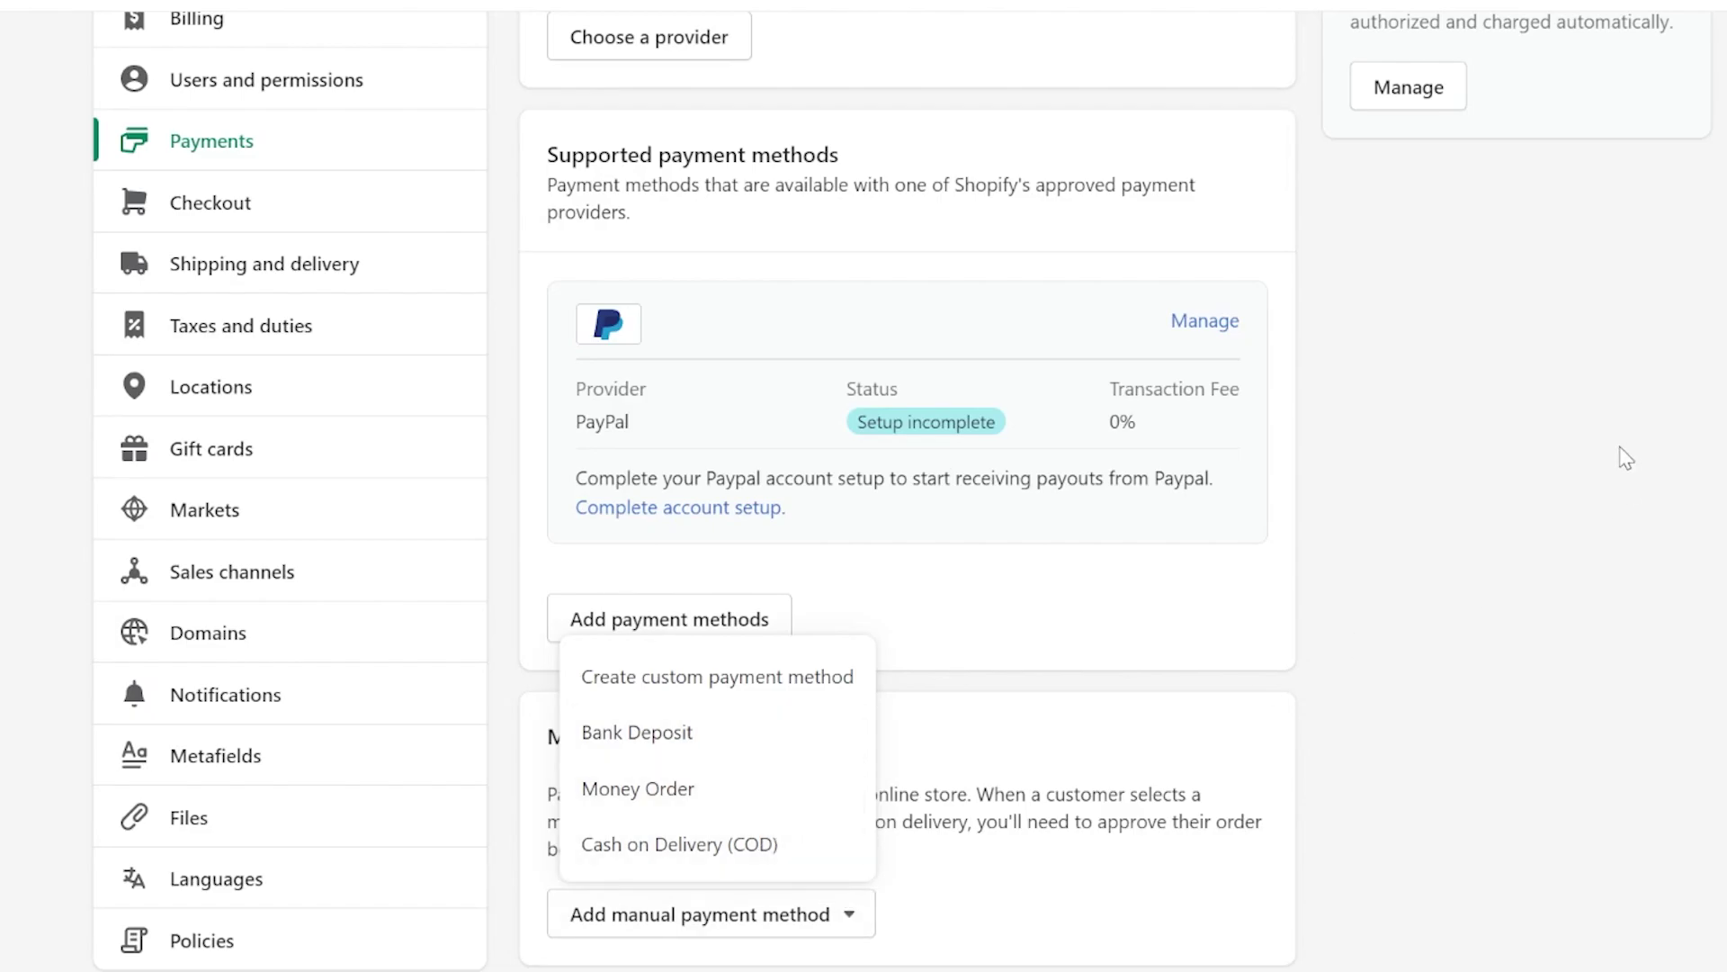
click(1521, 503)
scroll(1503, 521, up, 4)
scroll(1445, 489, down, 4)
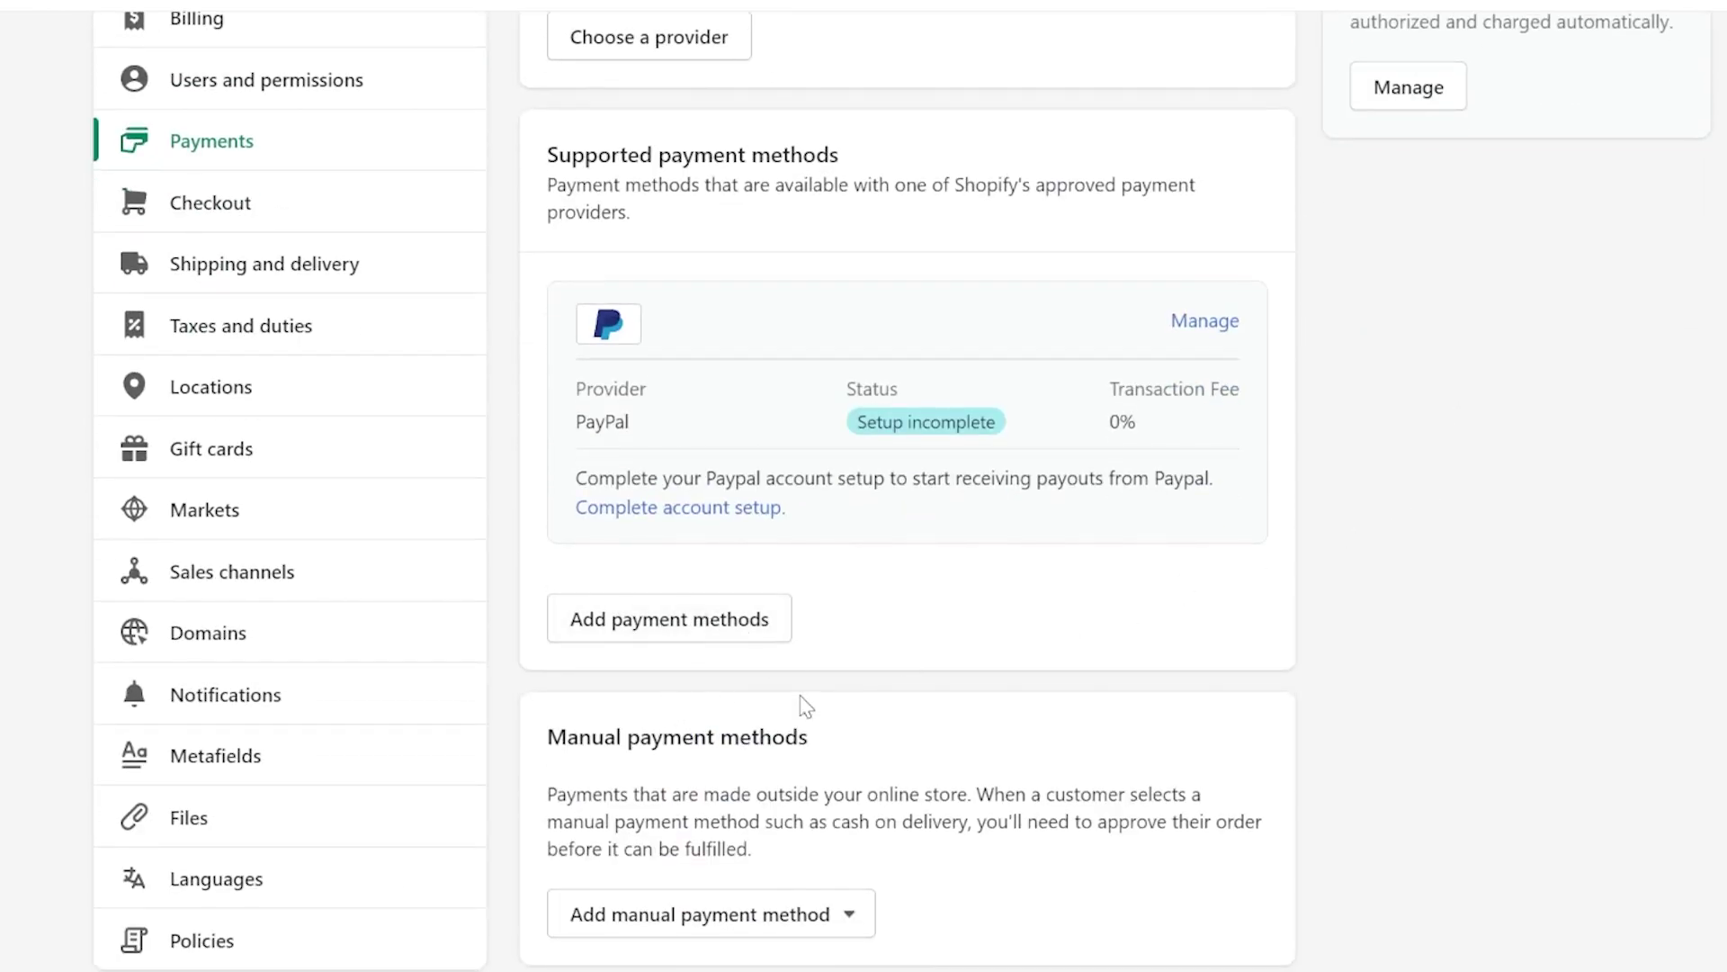
scroll(713, 909, up, 4)
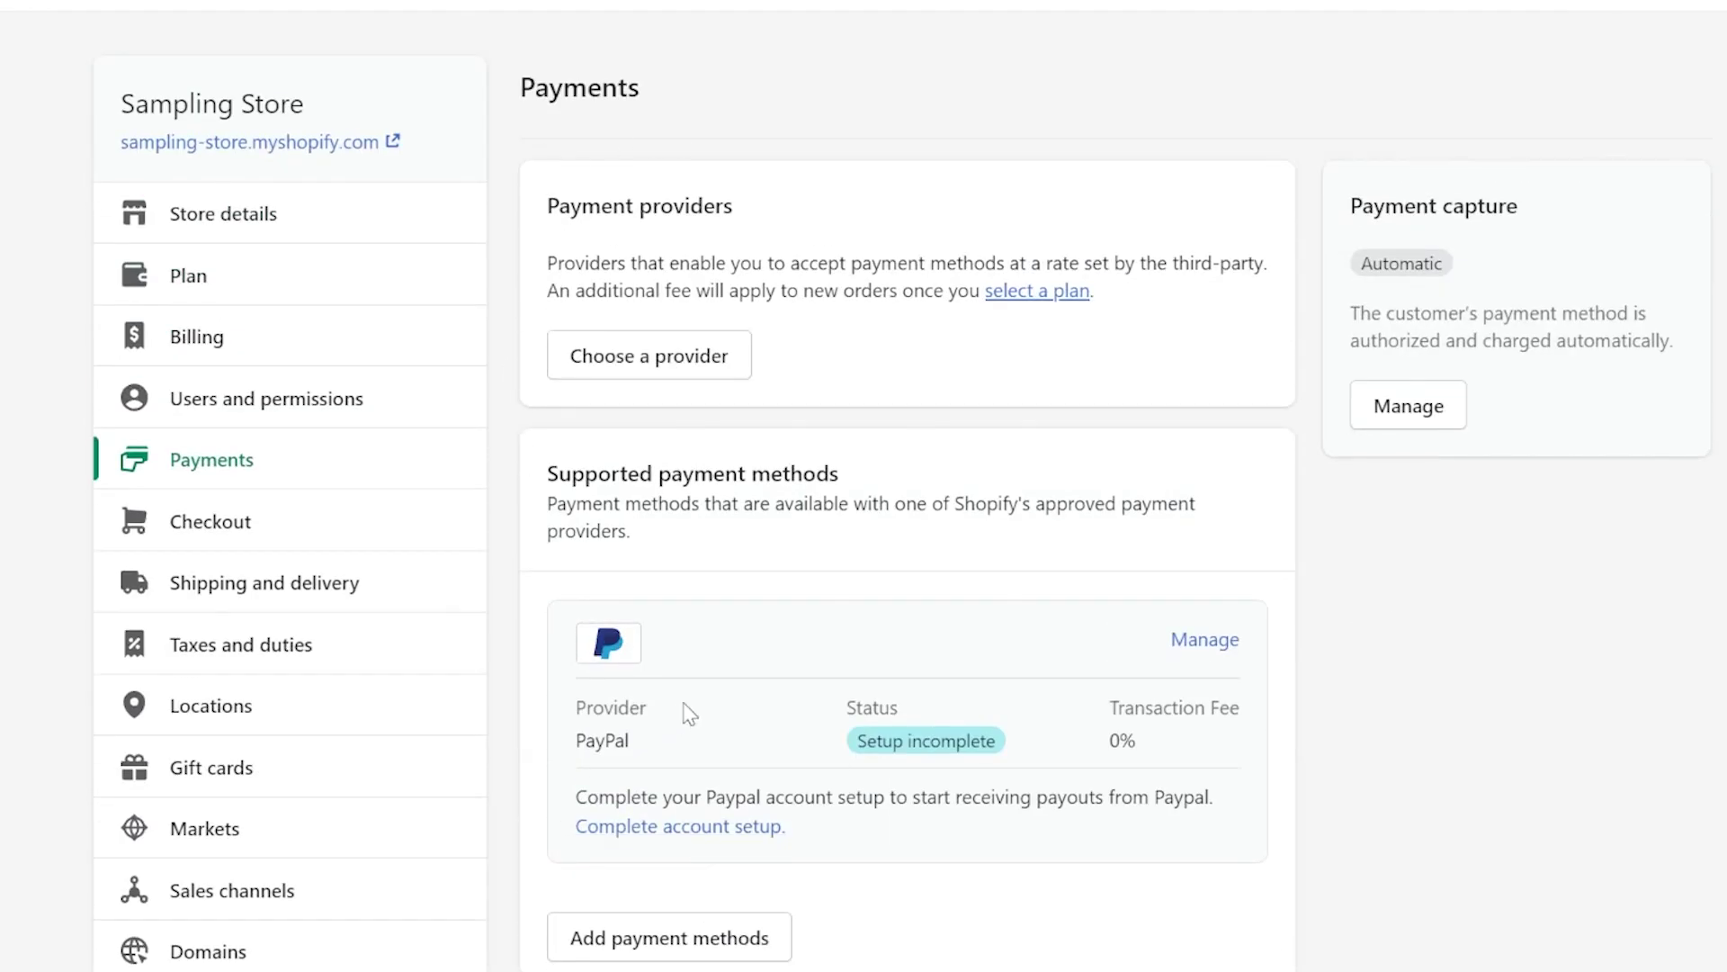
scroll(809, 926, down, 5)
scroll(1440, 774, up, 5)
Open the list of third-party payment providers and look through the providers and the cards each one accepts.
click(639, 367)
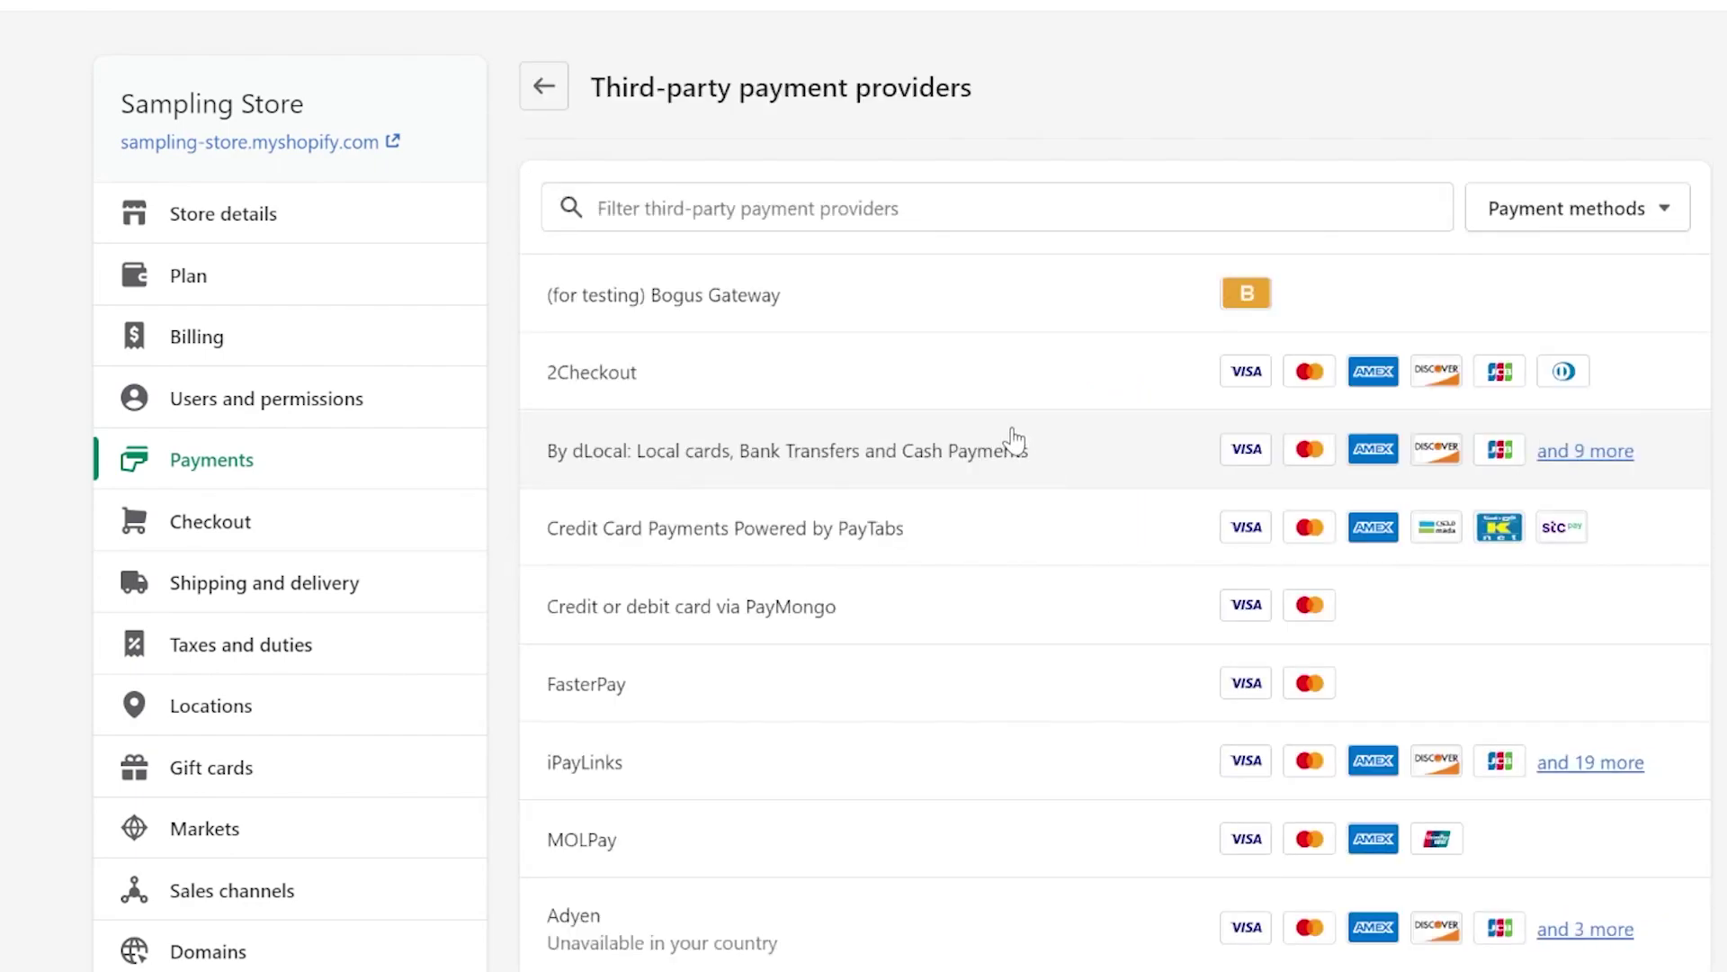
scroll(1010, 441, down, 7)
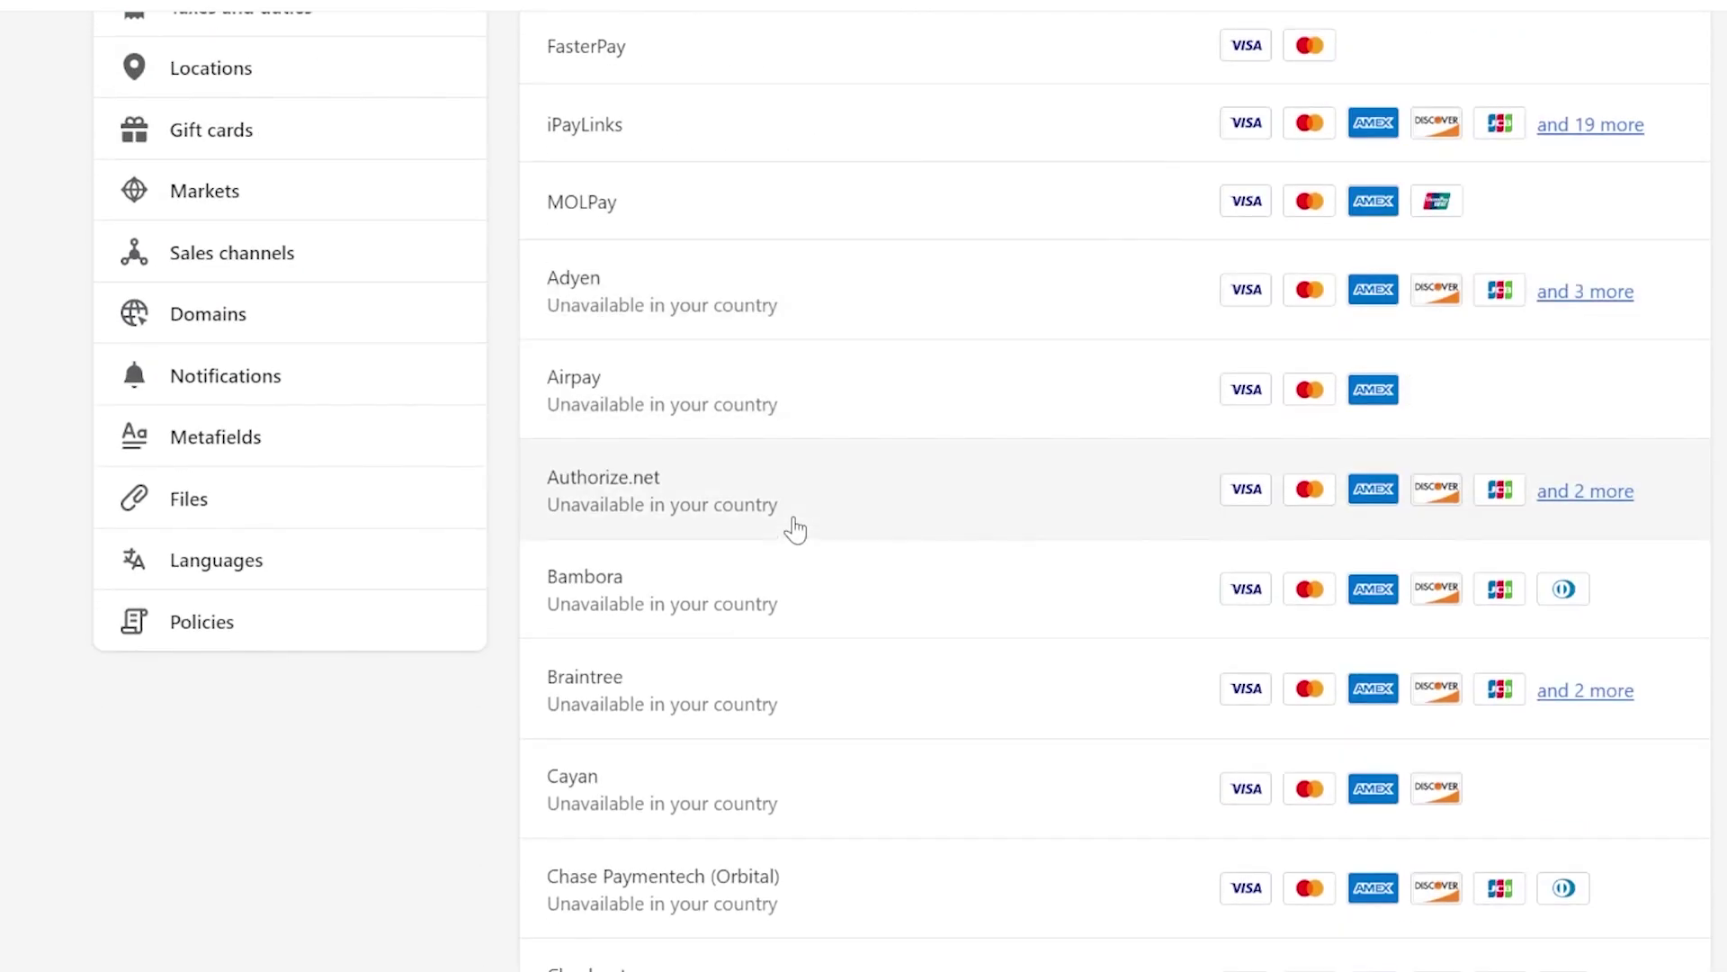
scroll(837, 544, down, 4)
scroll(985, 666, up, 11)
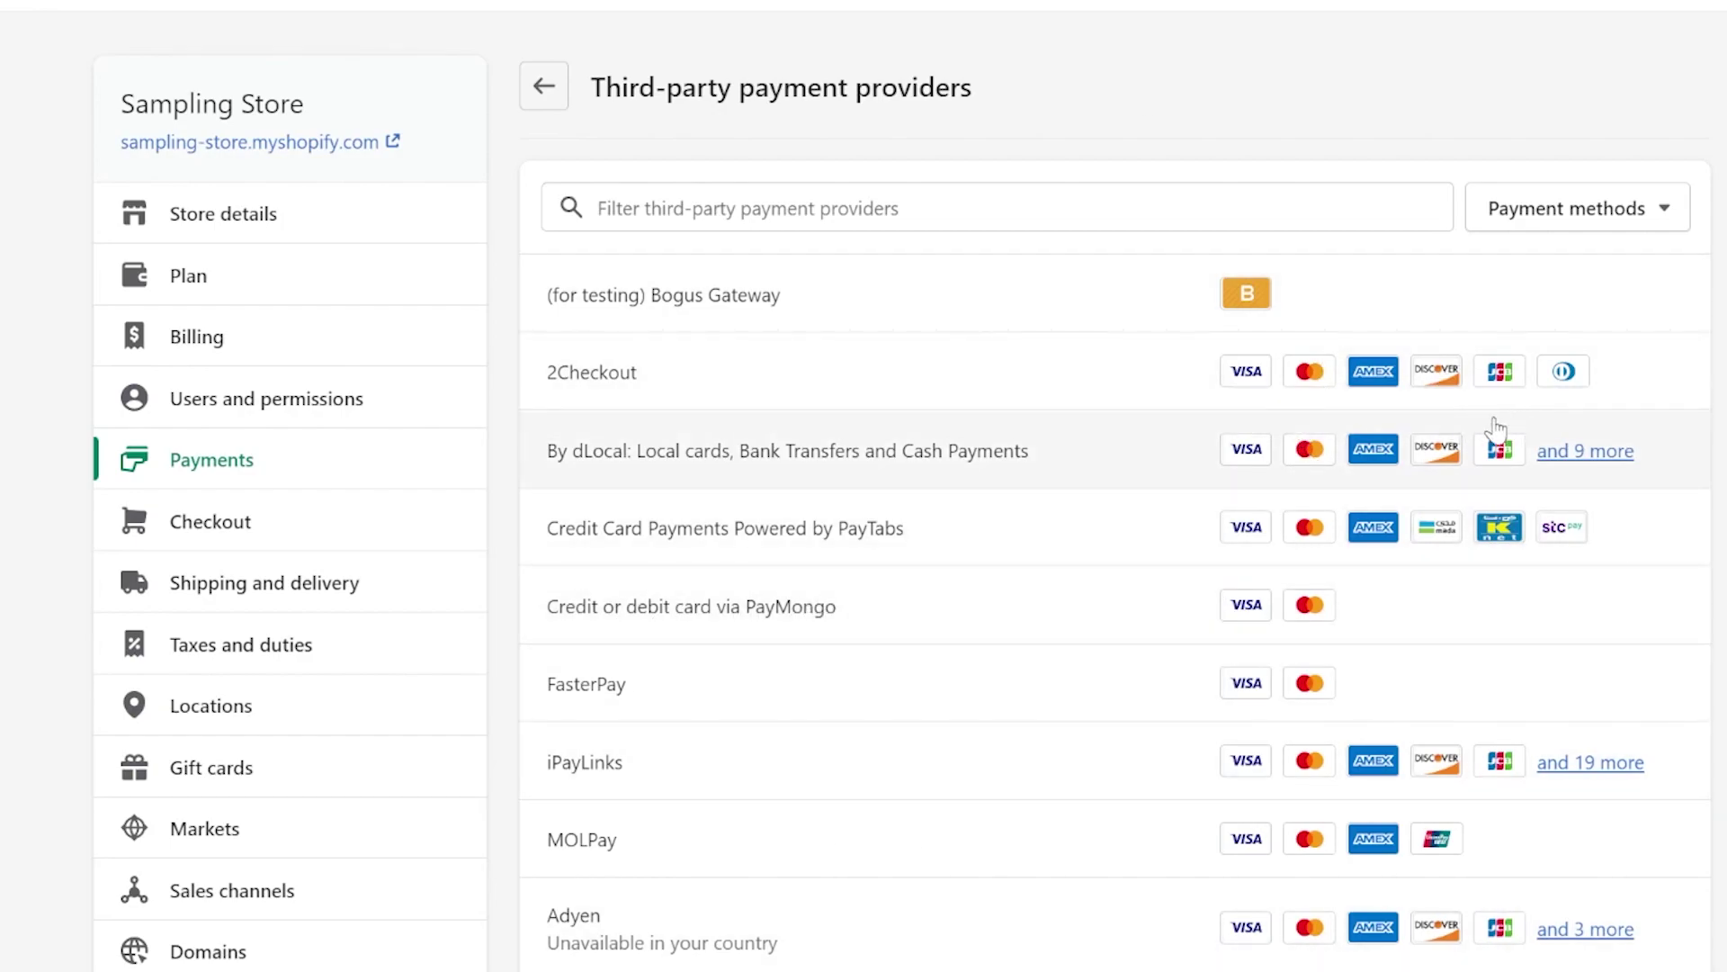
scroll(1475, 469, down, 4)
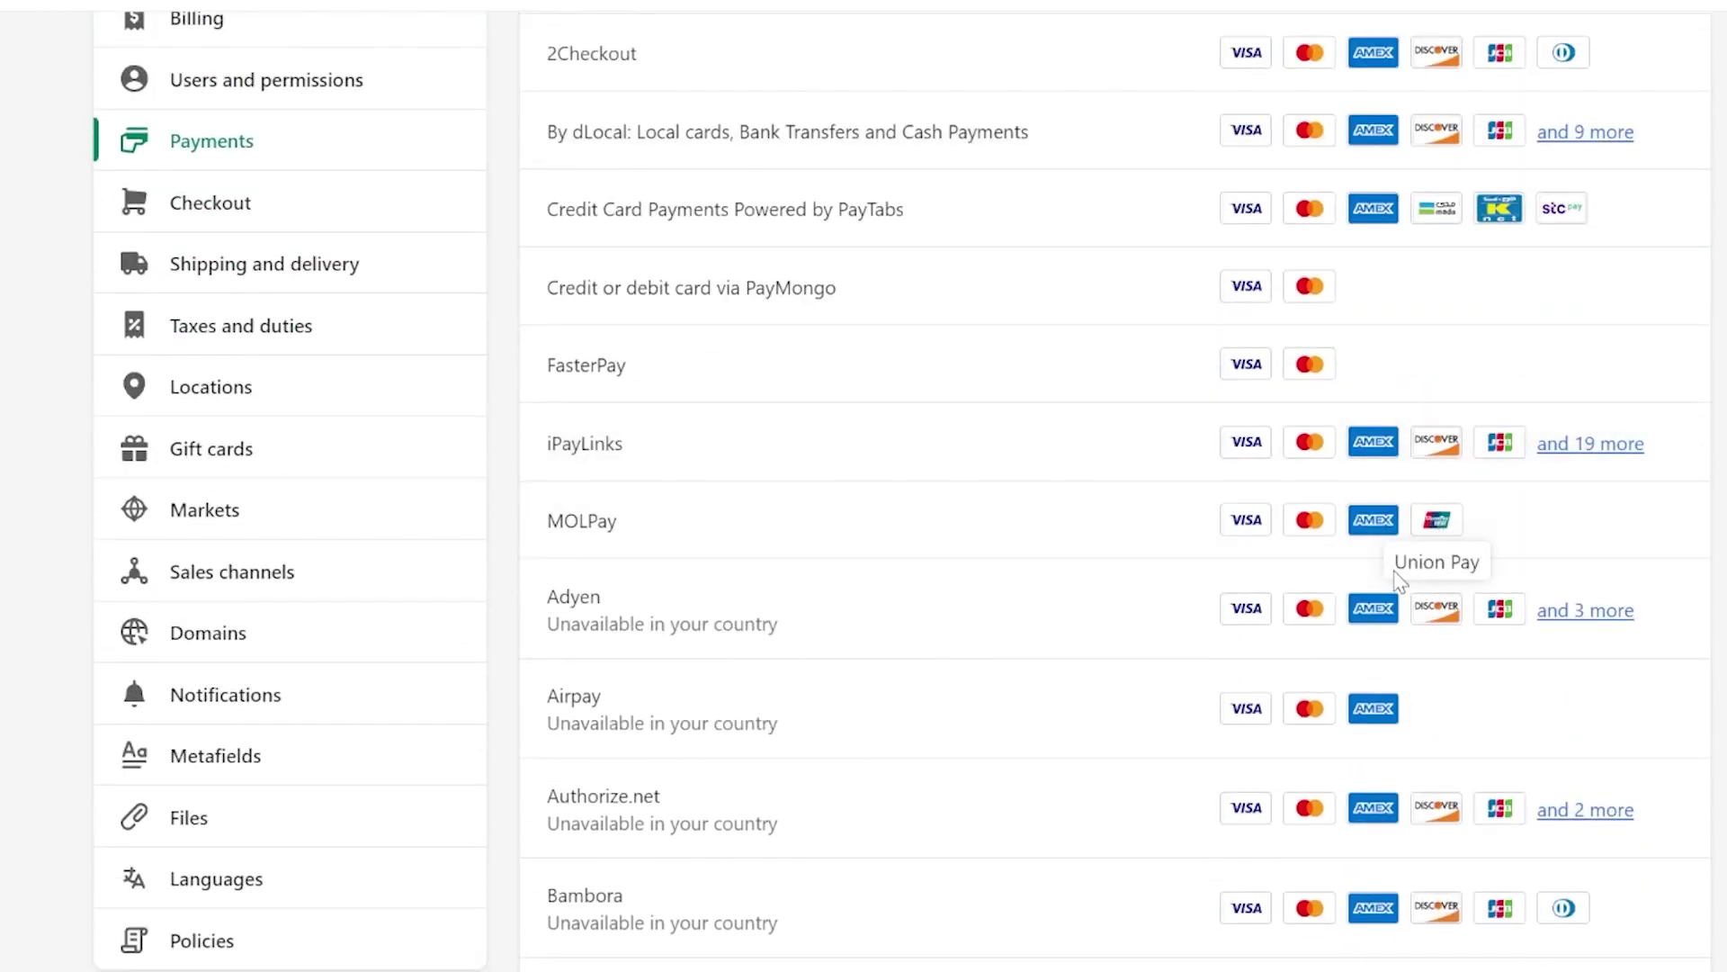
scroll(1399, 549, up, 4)
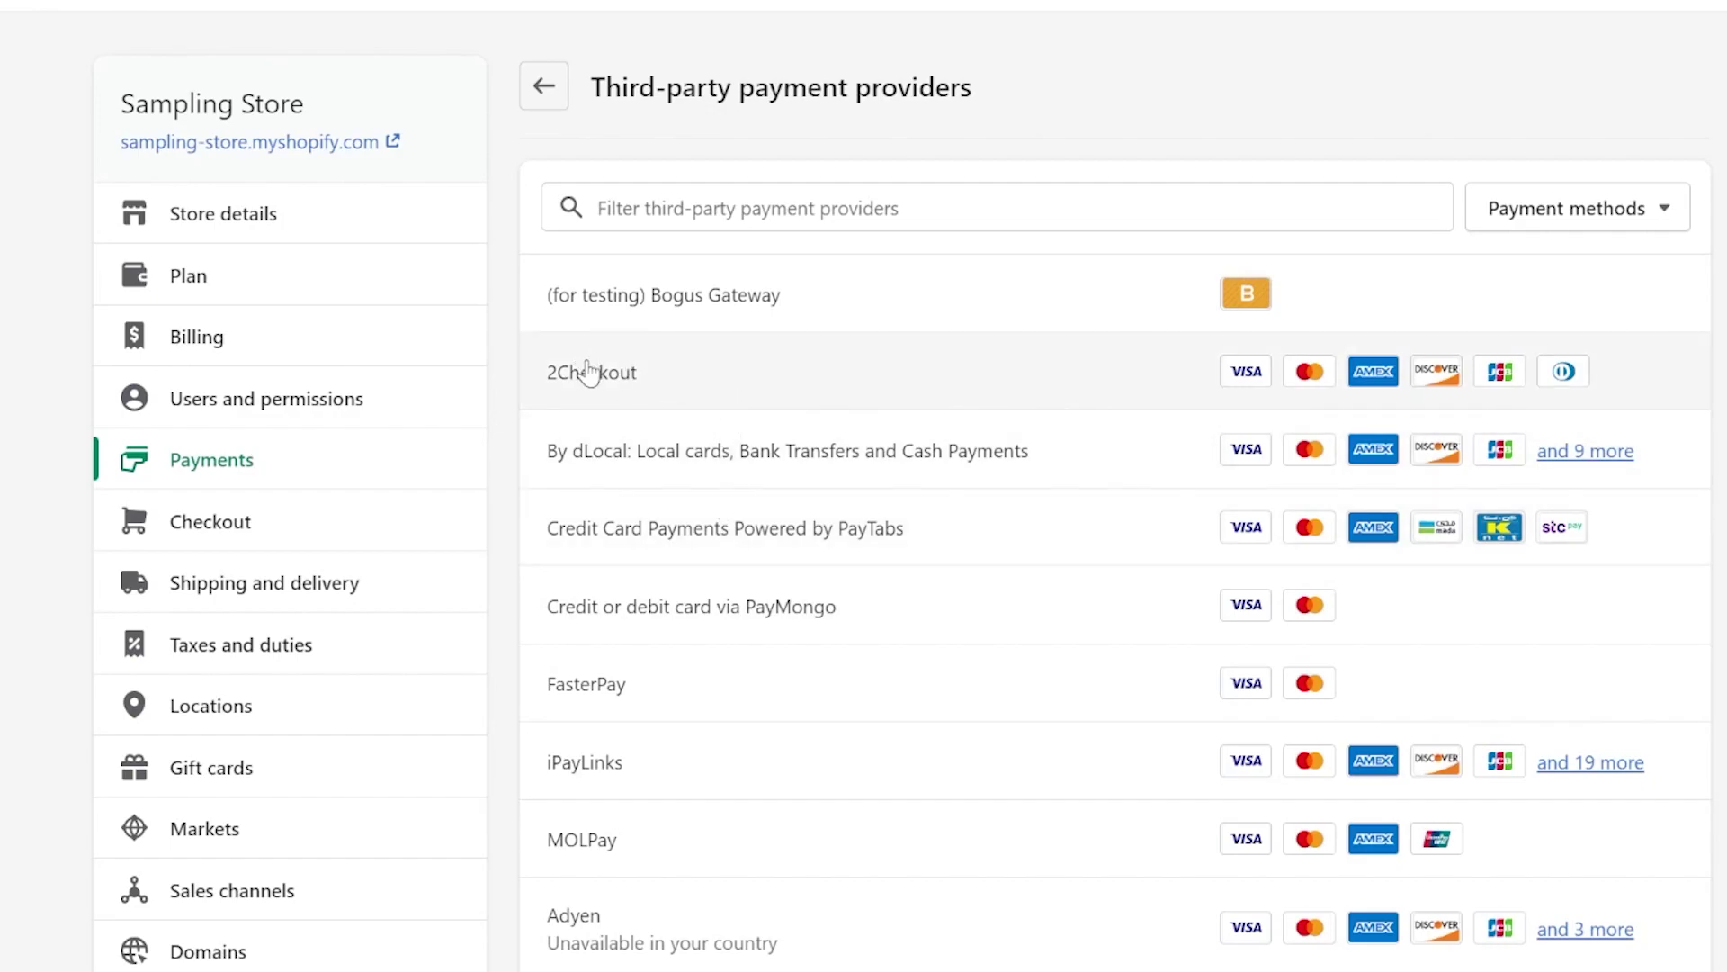
Open the 2Checkout provider page and read its description and setup instructions.
click(610, 387)
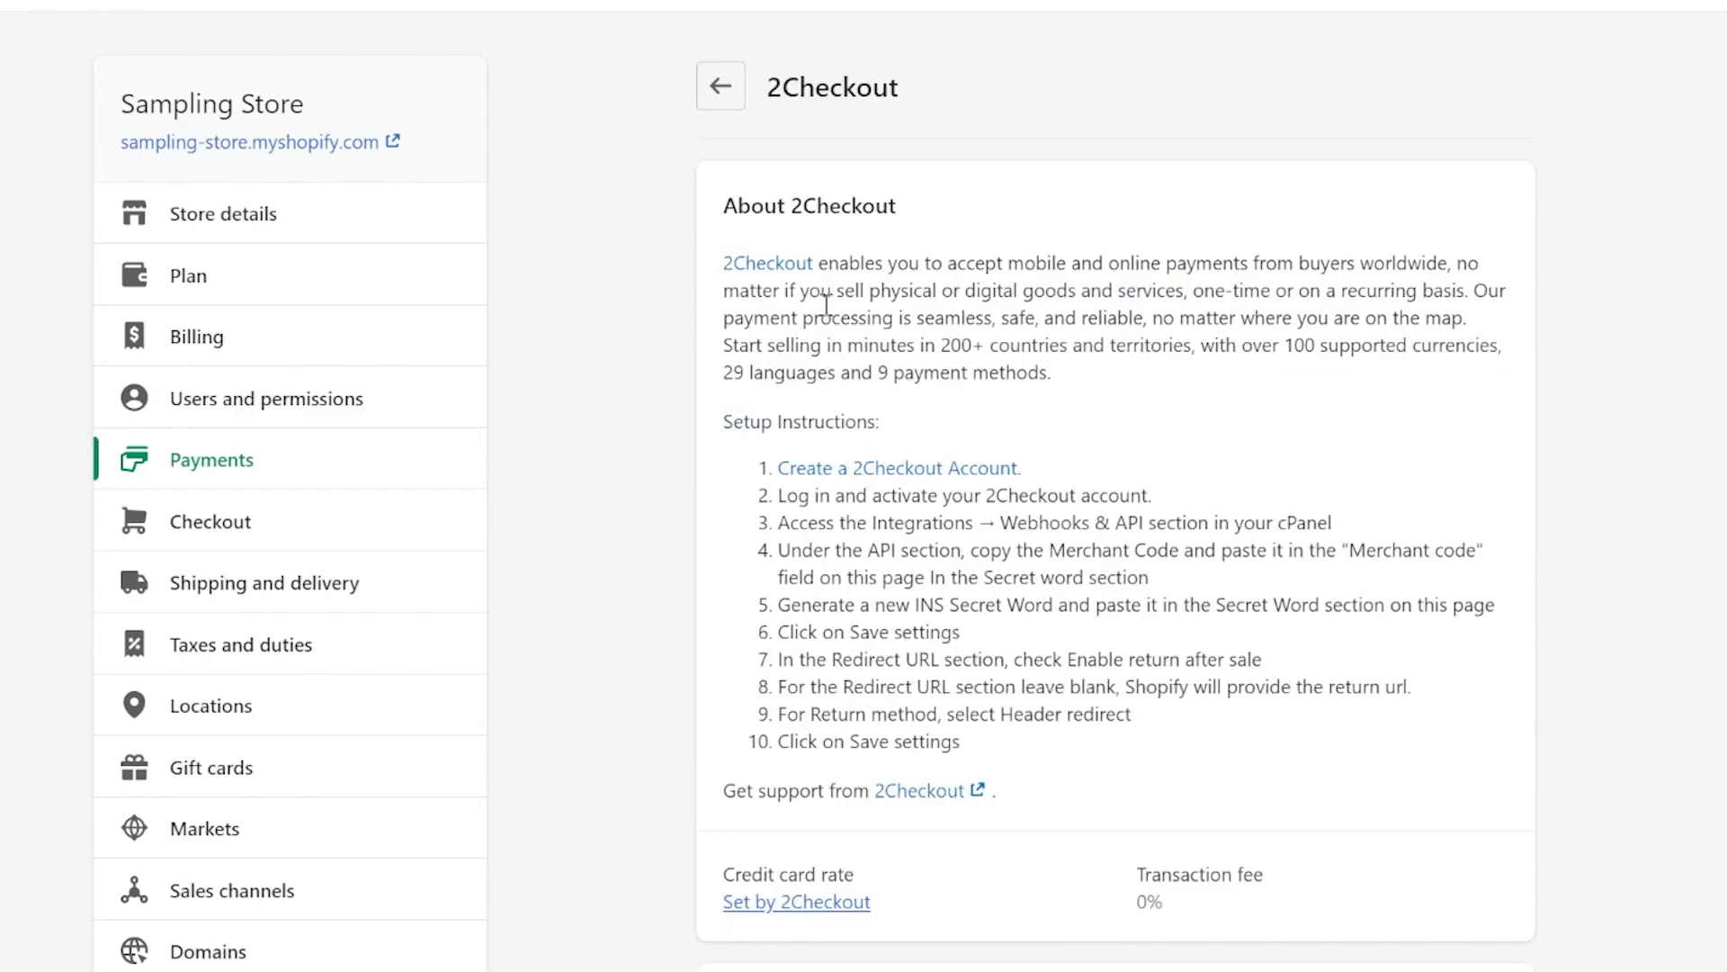
drag(1078, 401, 719, 193)
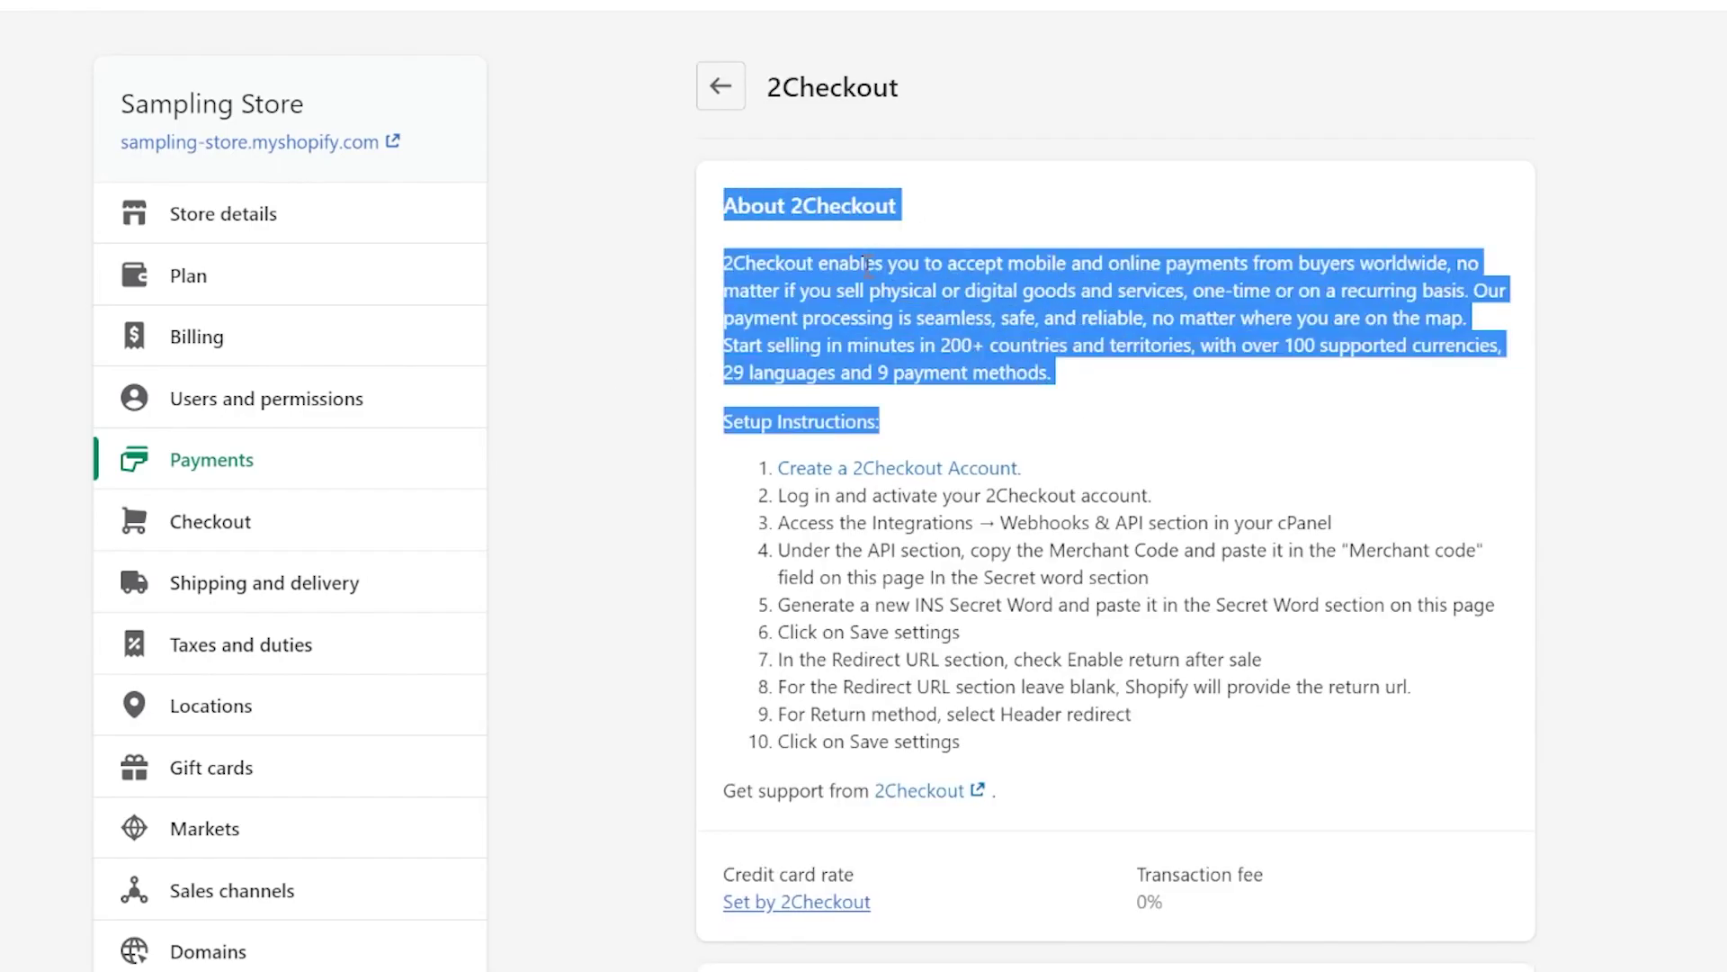
click(935, 422)
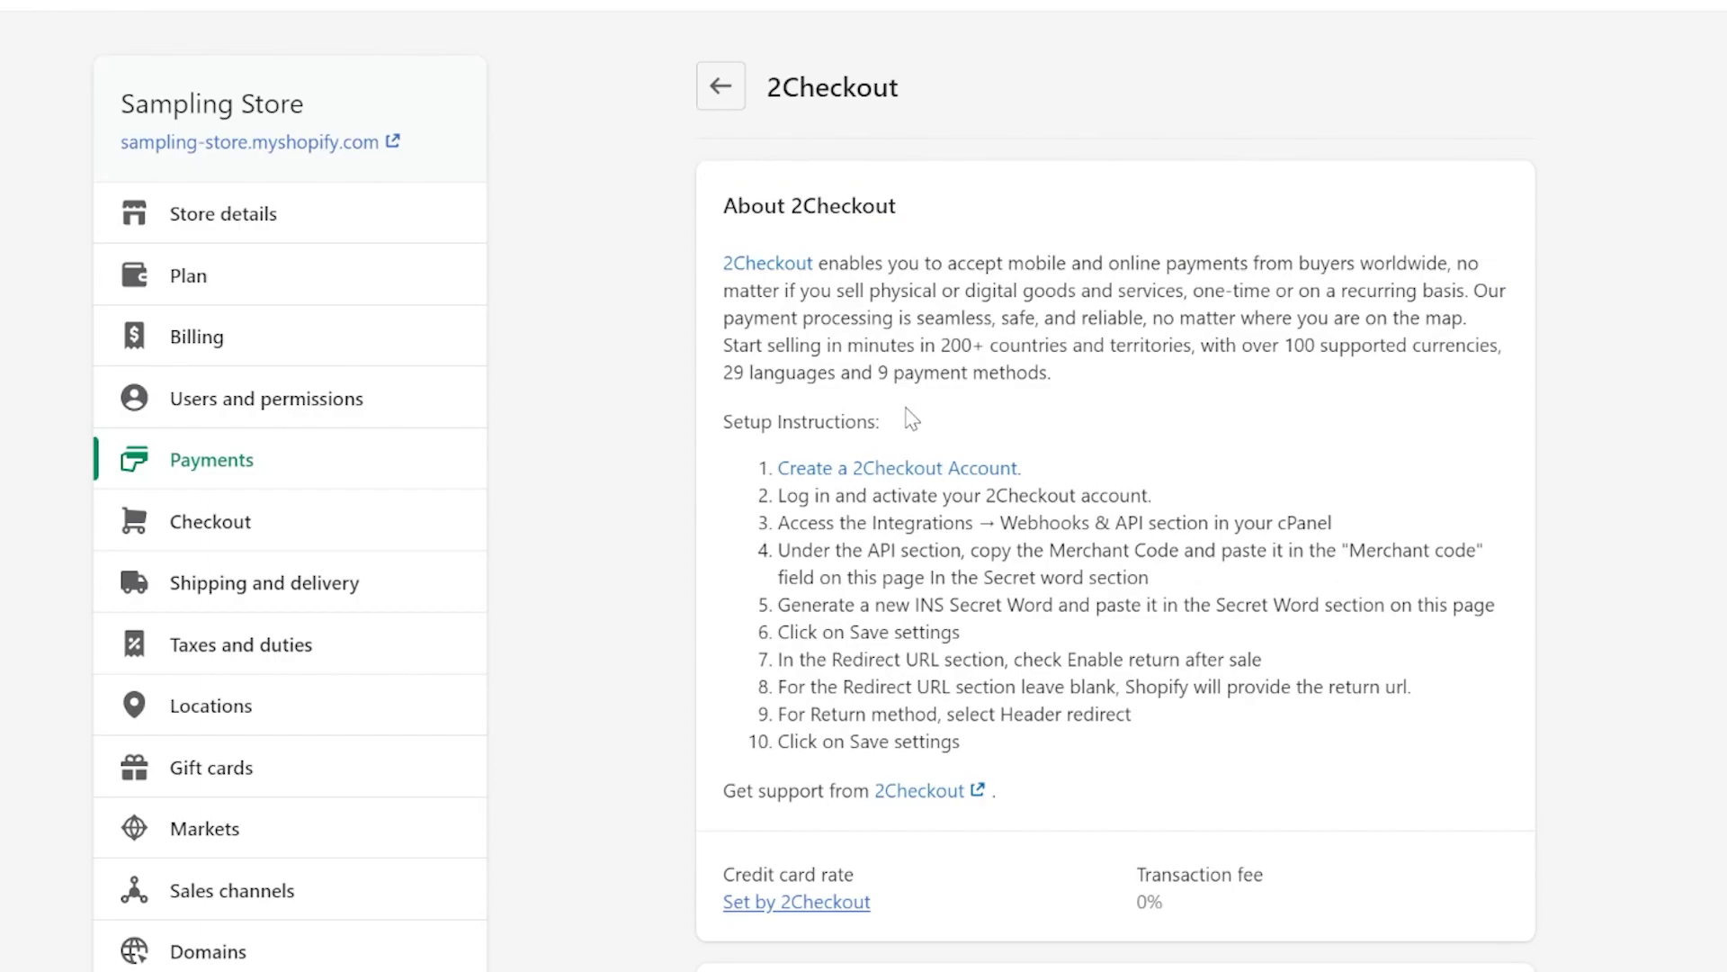
scroll(889, 416, down, 3)
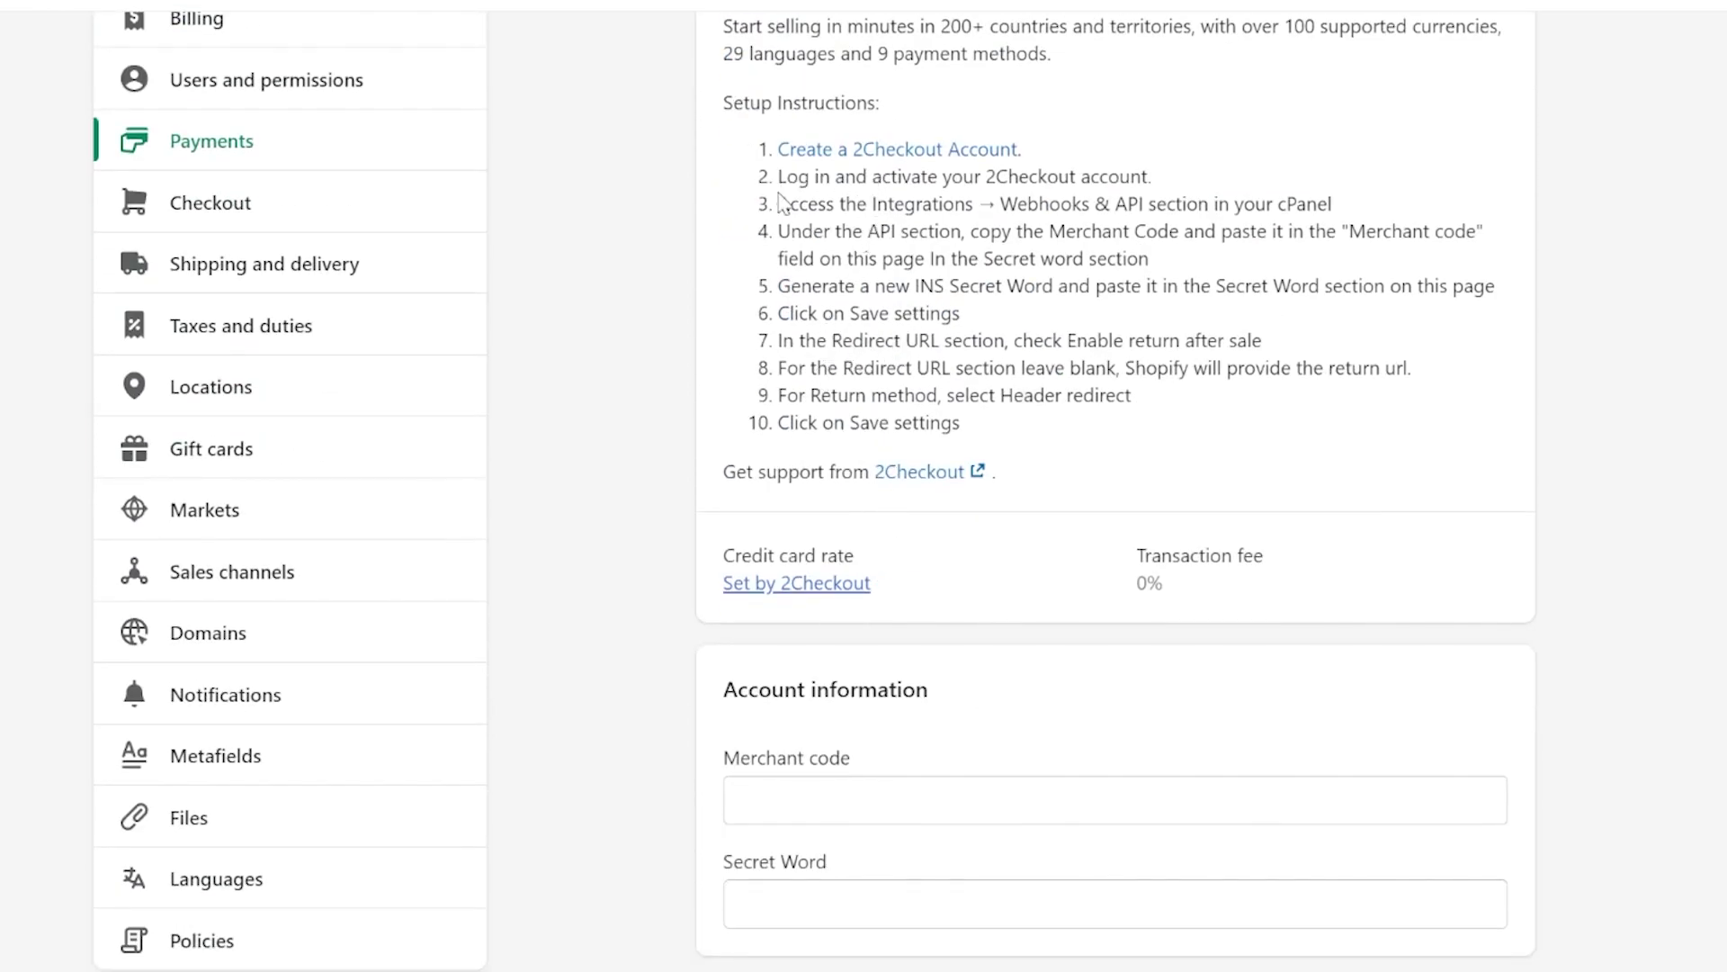
double_click(1116, 176)
click(687, 211)
drag(786, 230, 1119, 248)
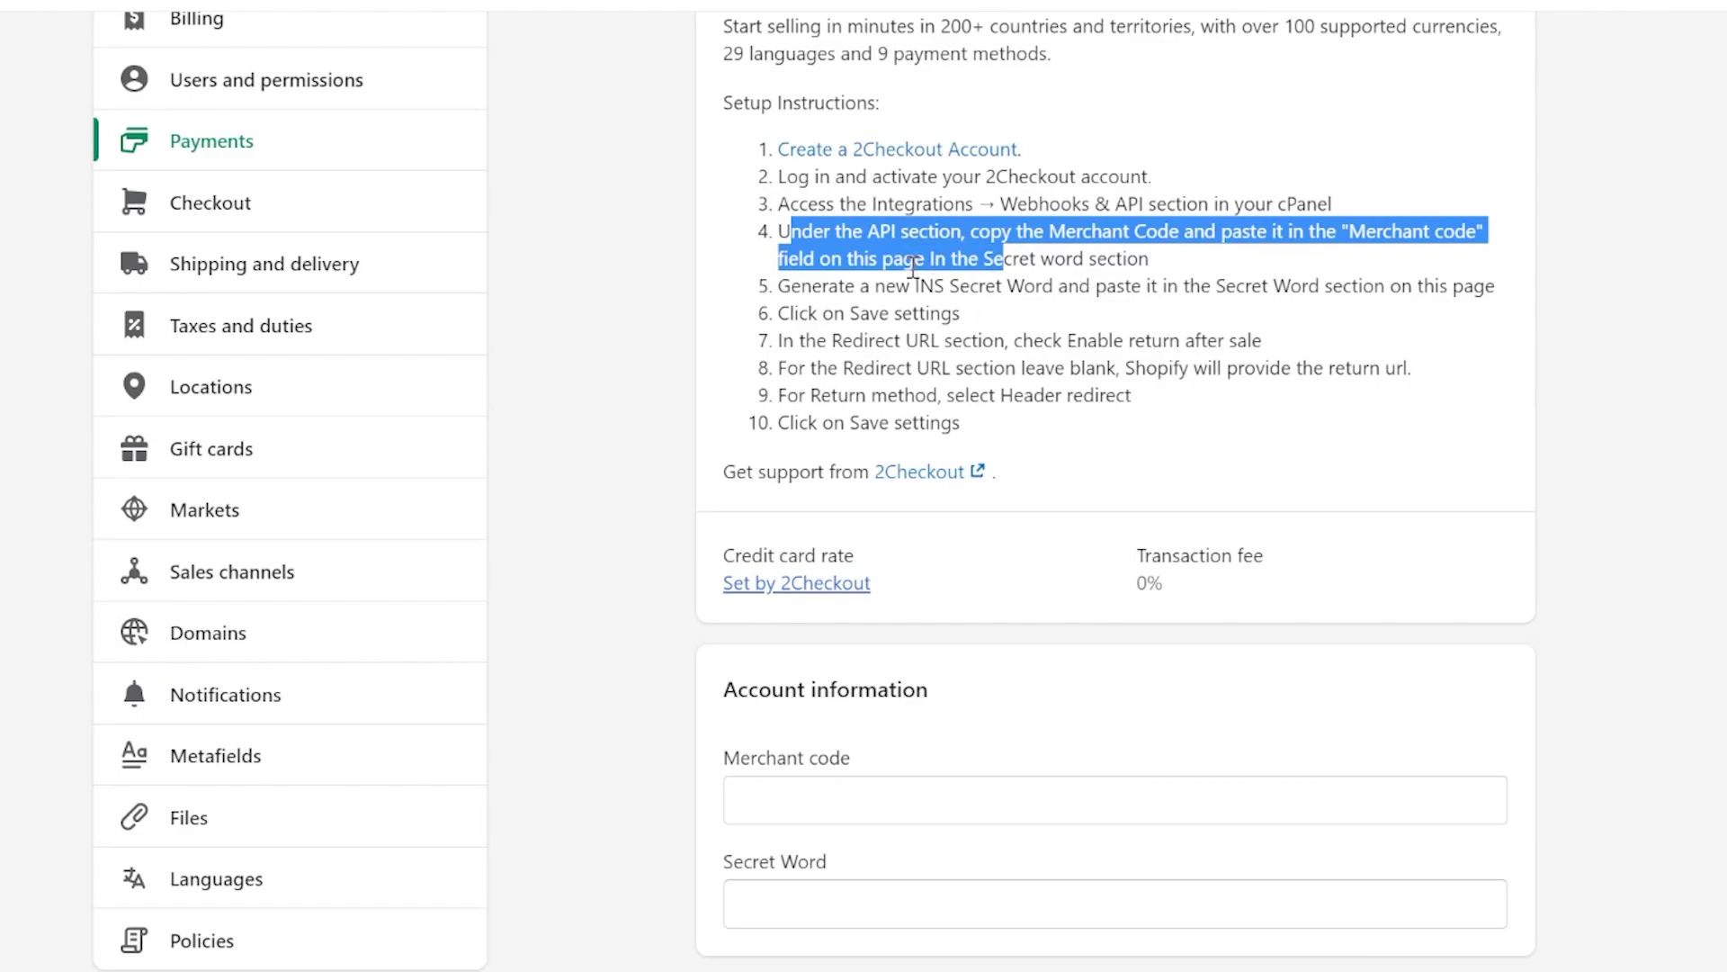
drag(977, 439, 764, 149)
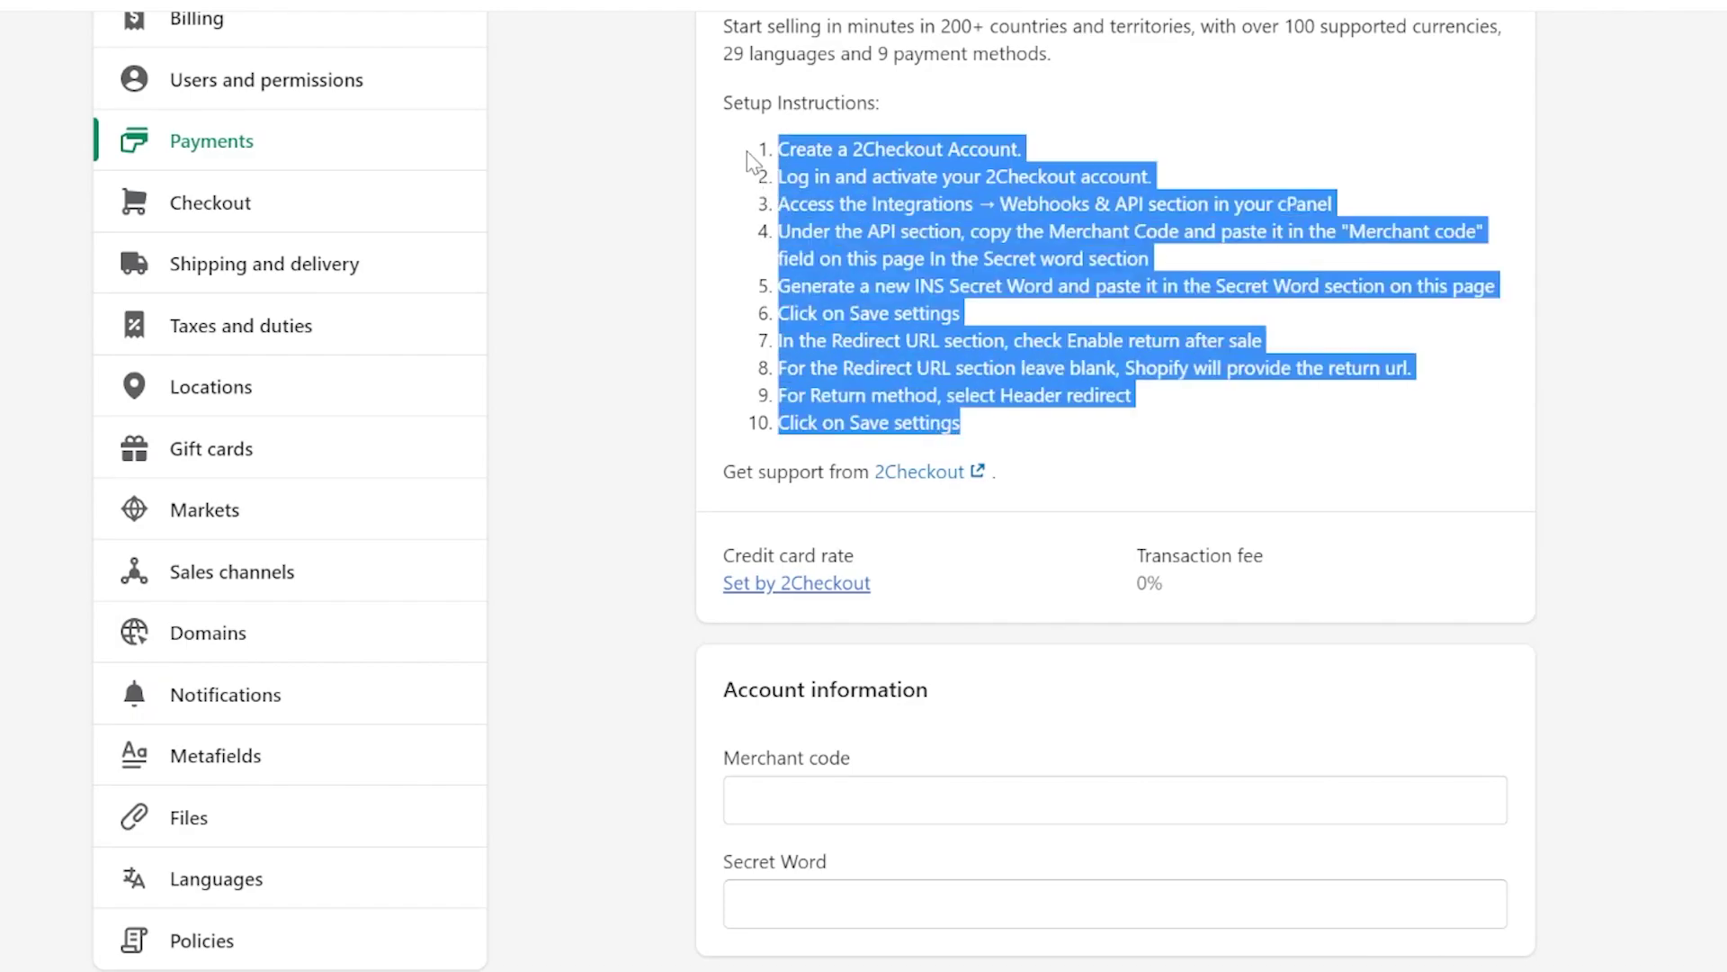
right_click(758, 171)
click(1283, 402)
drag(1100, 430, 775, 149)
scroll(981, 357, up, 4)
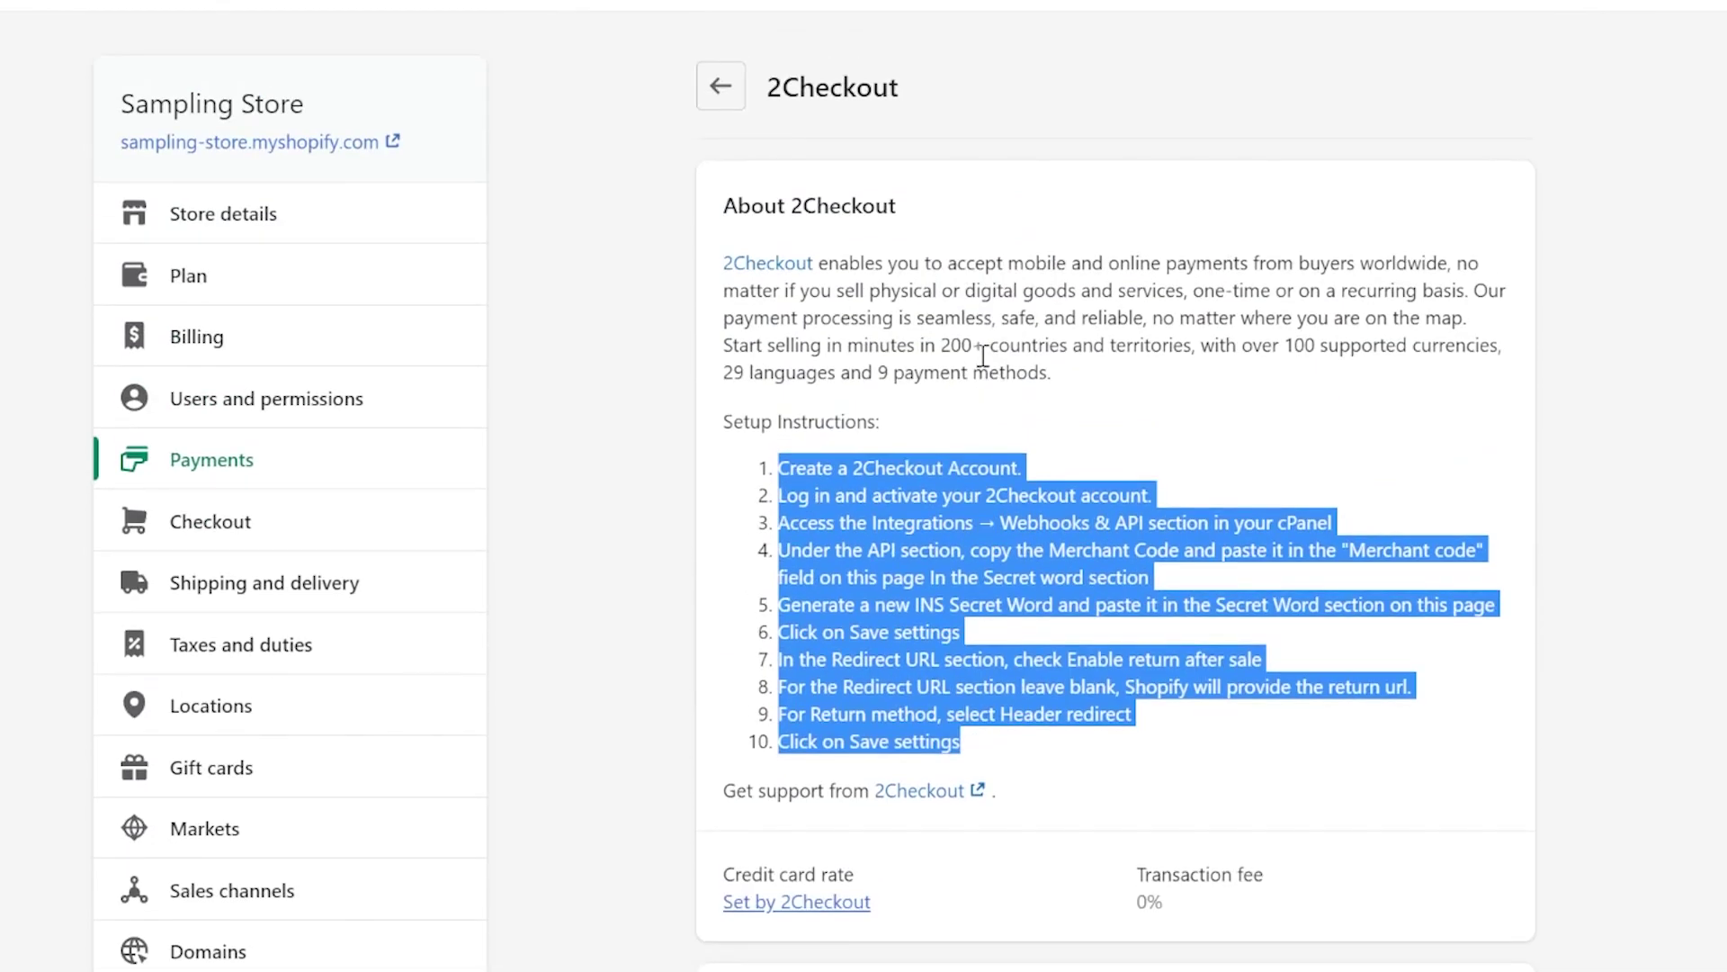
Examine the Merchant code and Secret Word fields in the 2Checkout account information, leaving both empty.
scroll(1059, 353, down, 4)
click(840, 799)
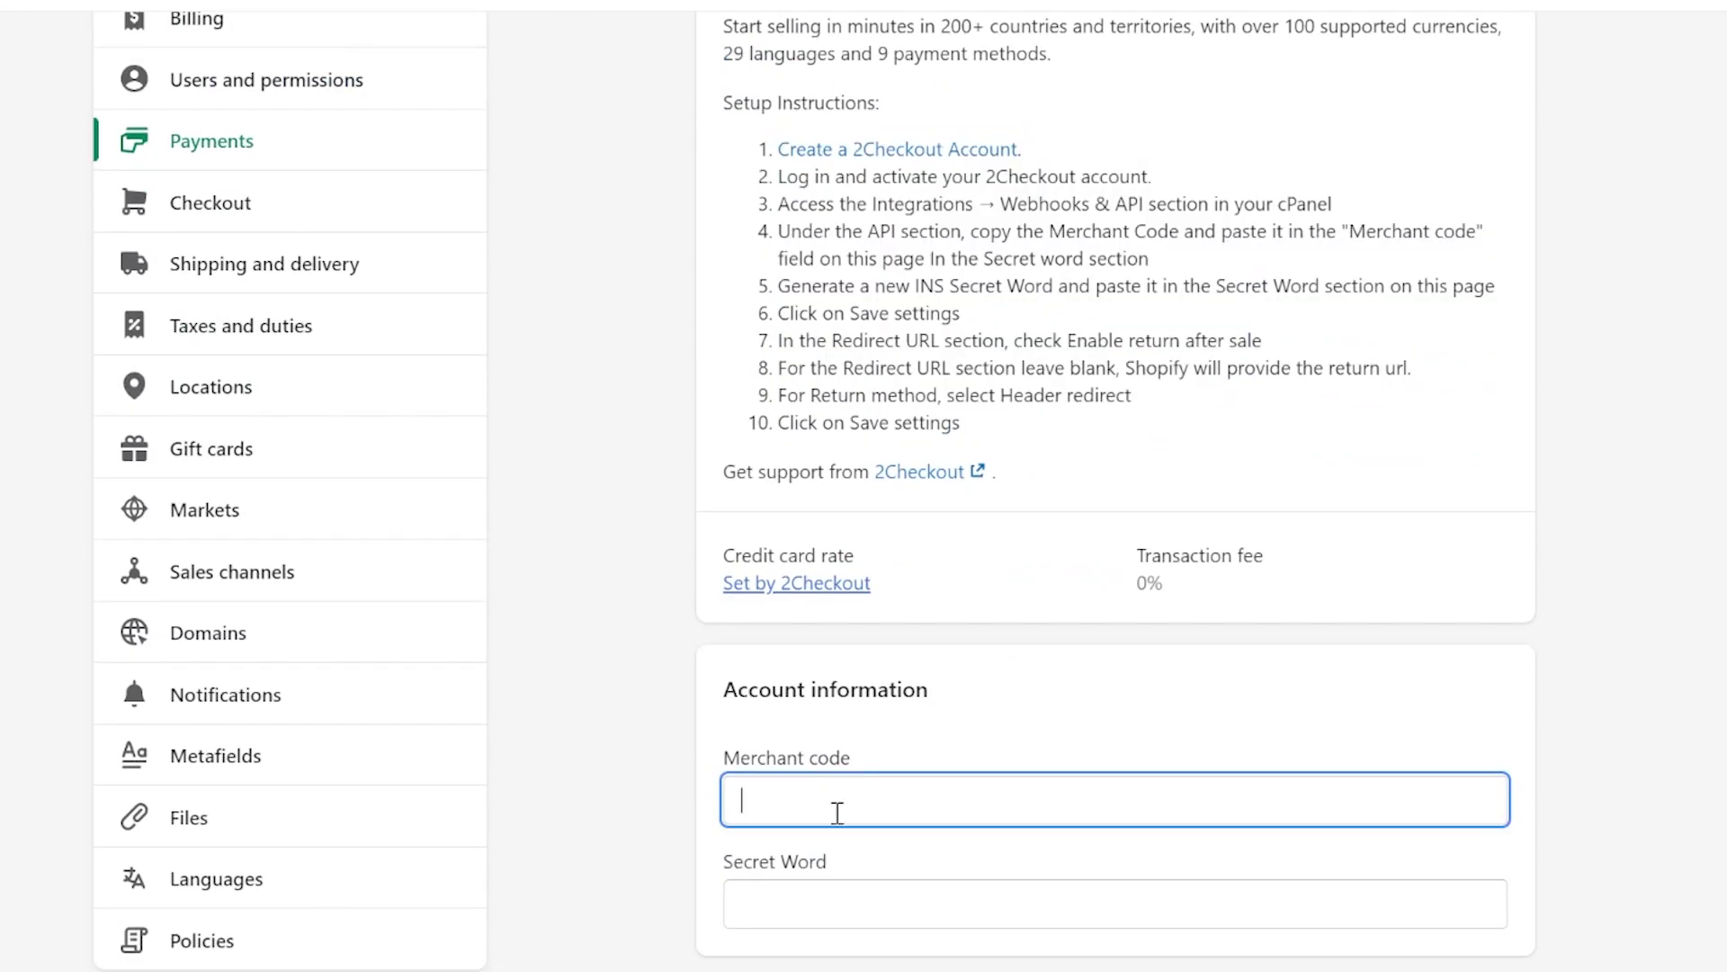
click(833, 904)
click(811, 799)
scroll(827, 167, up, 3)
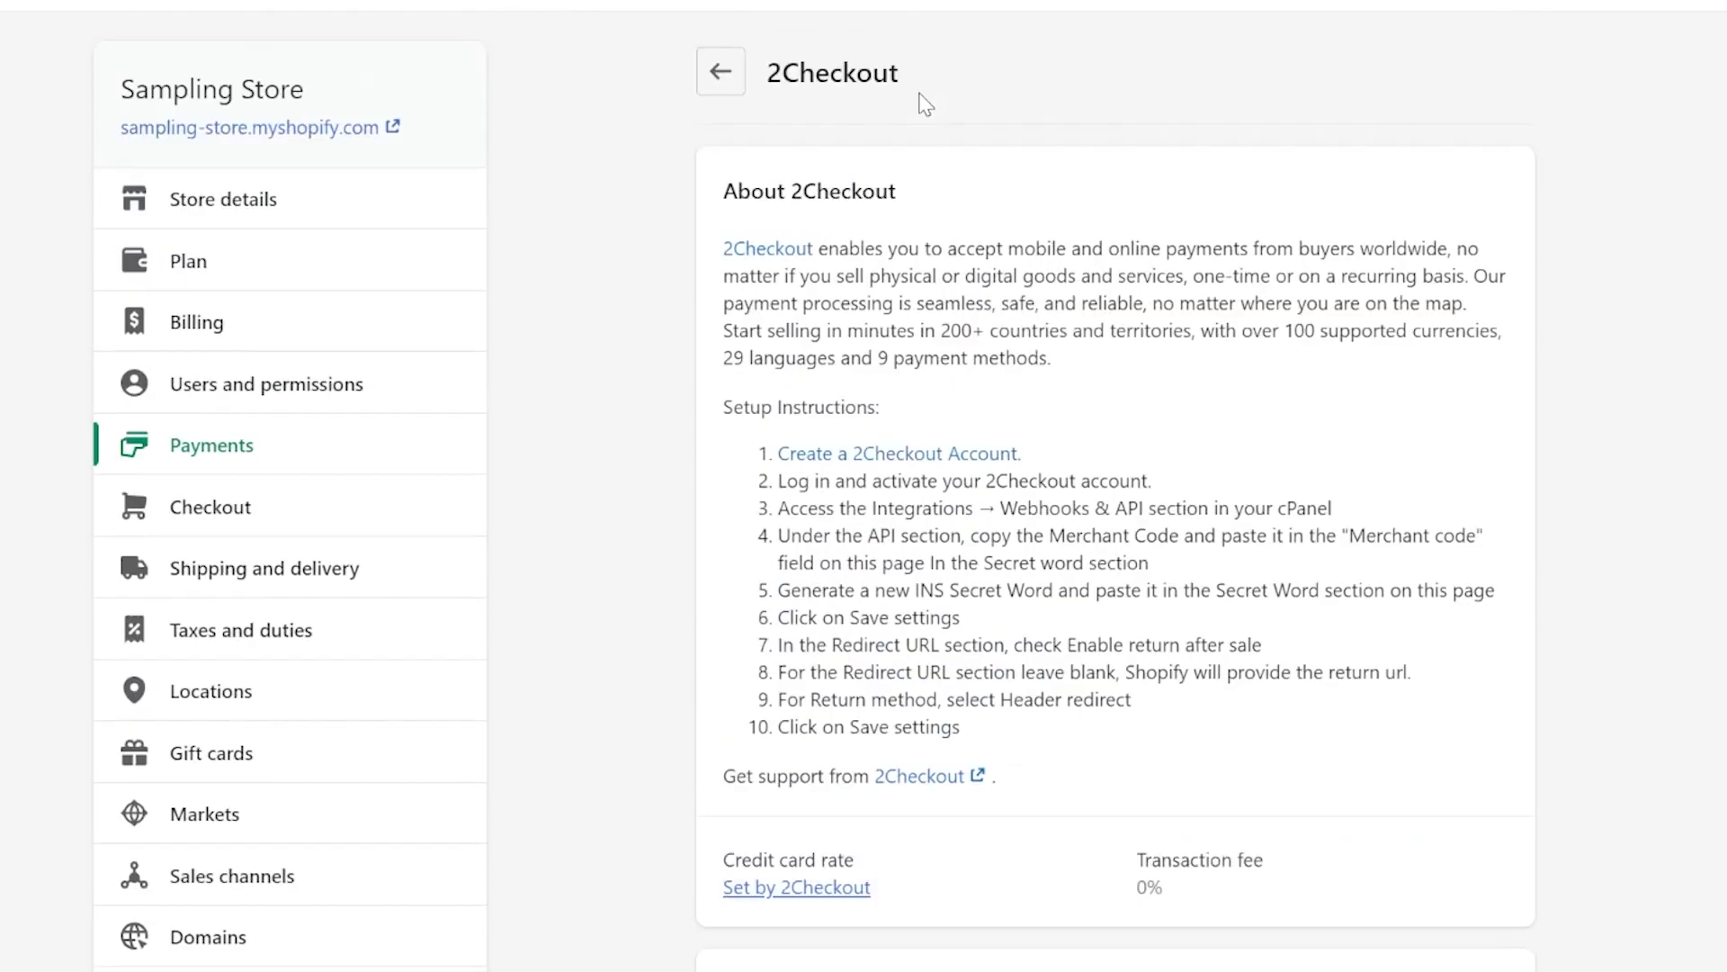
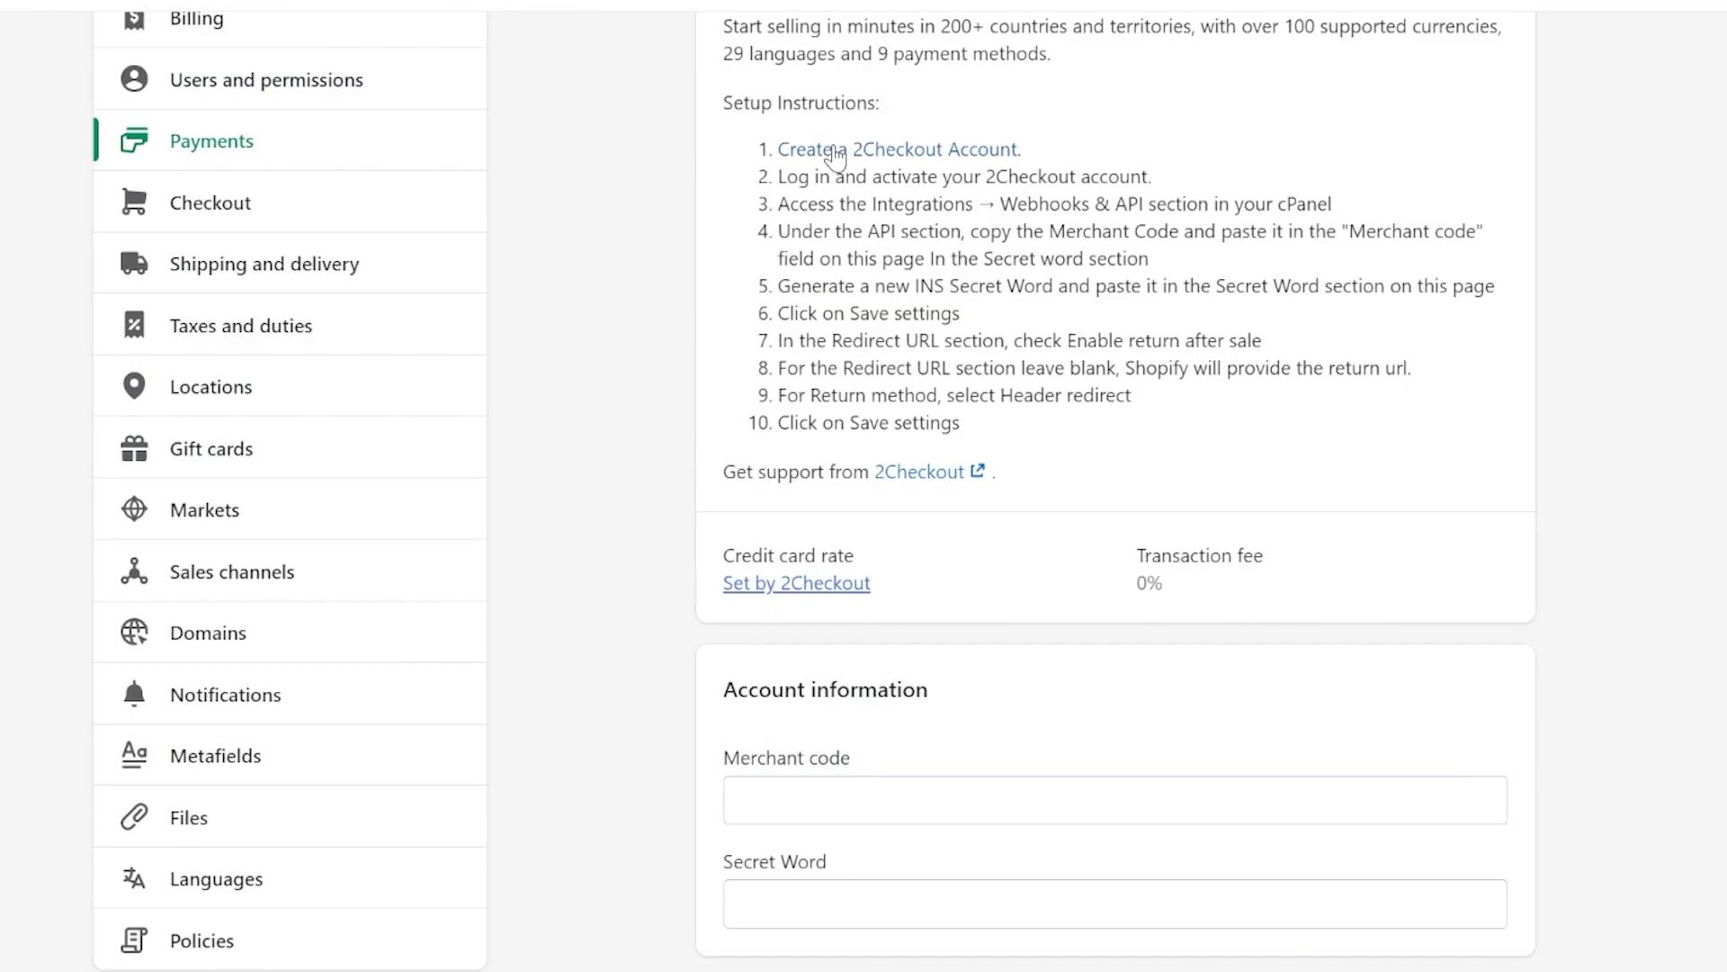
Follow the 2Checkout account creation link to the Verifone site and sign in with the account username and password.
click(835, 155)
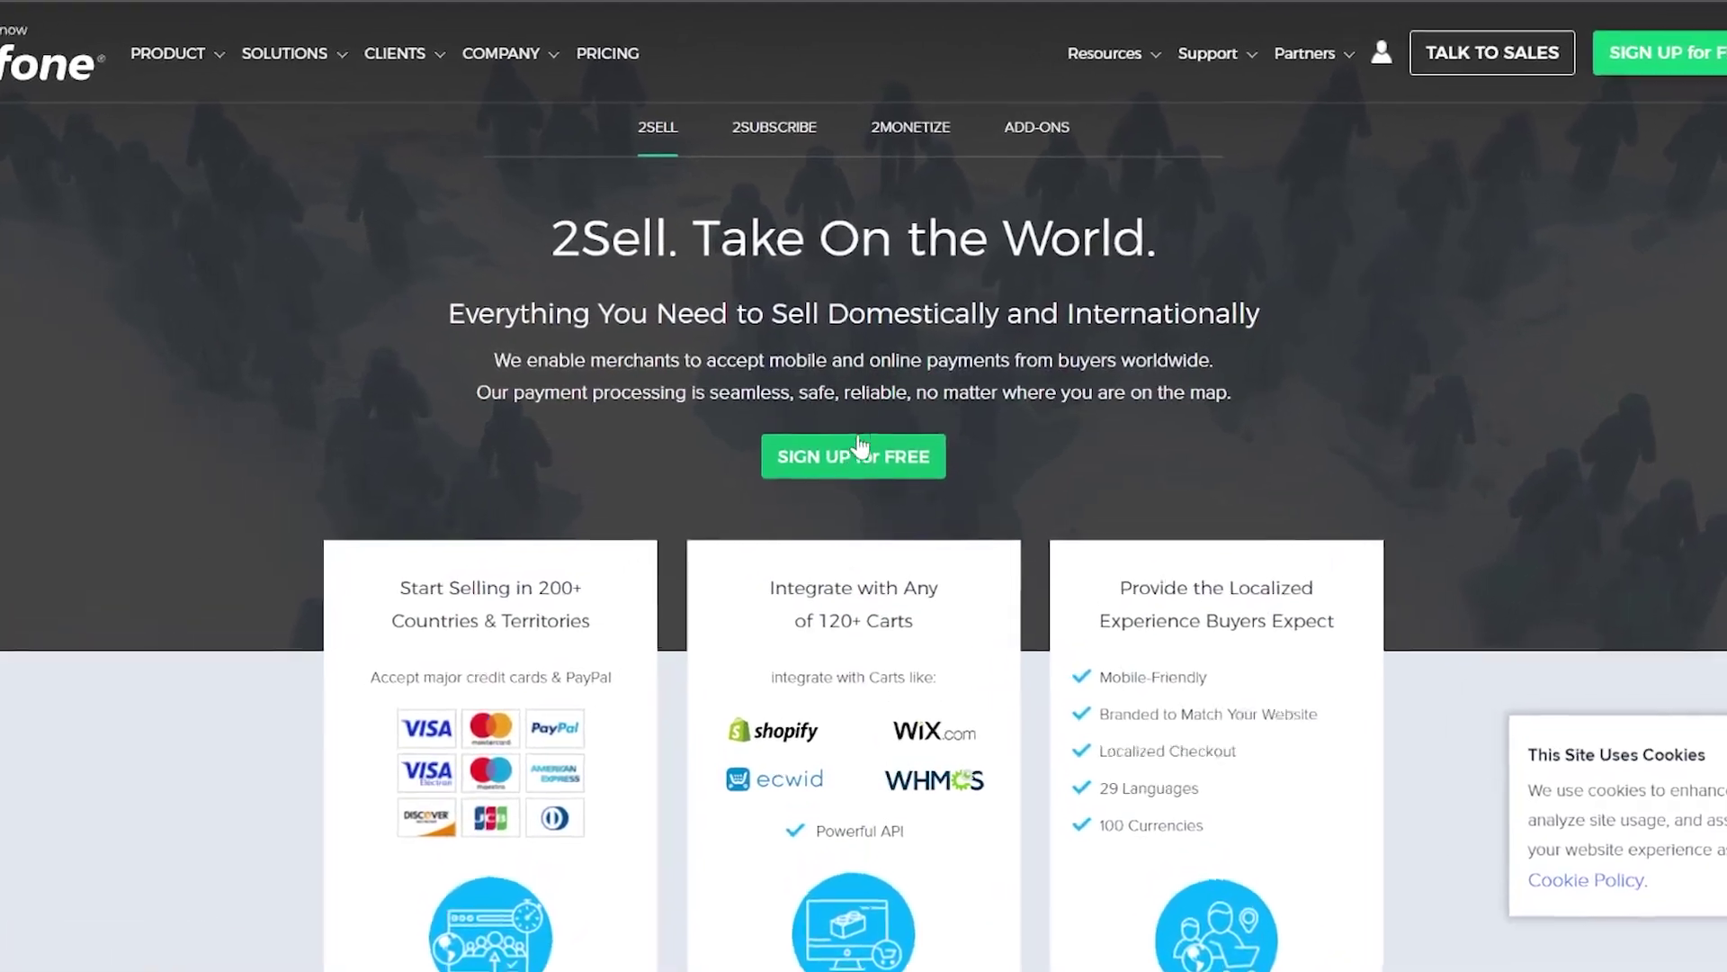
click(860, 450)
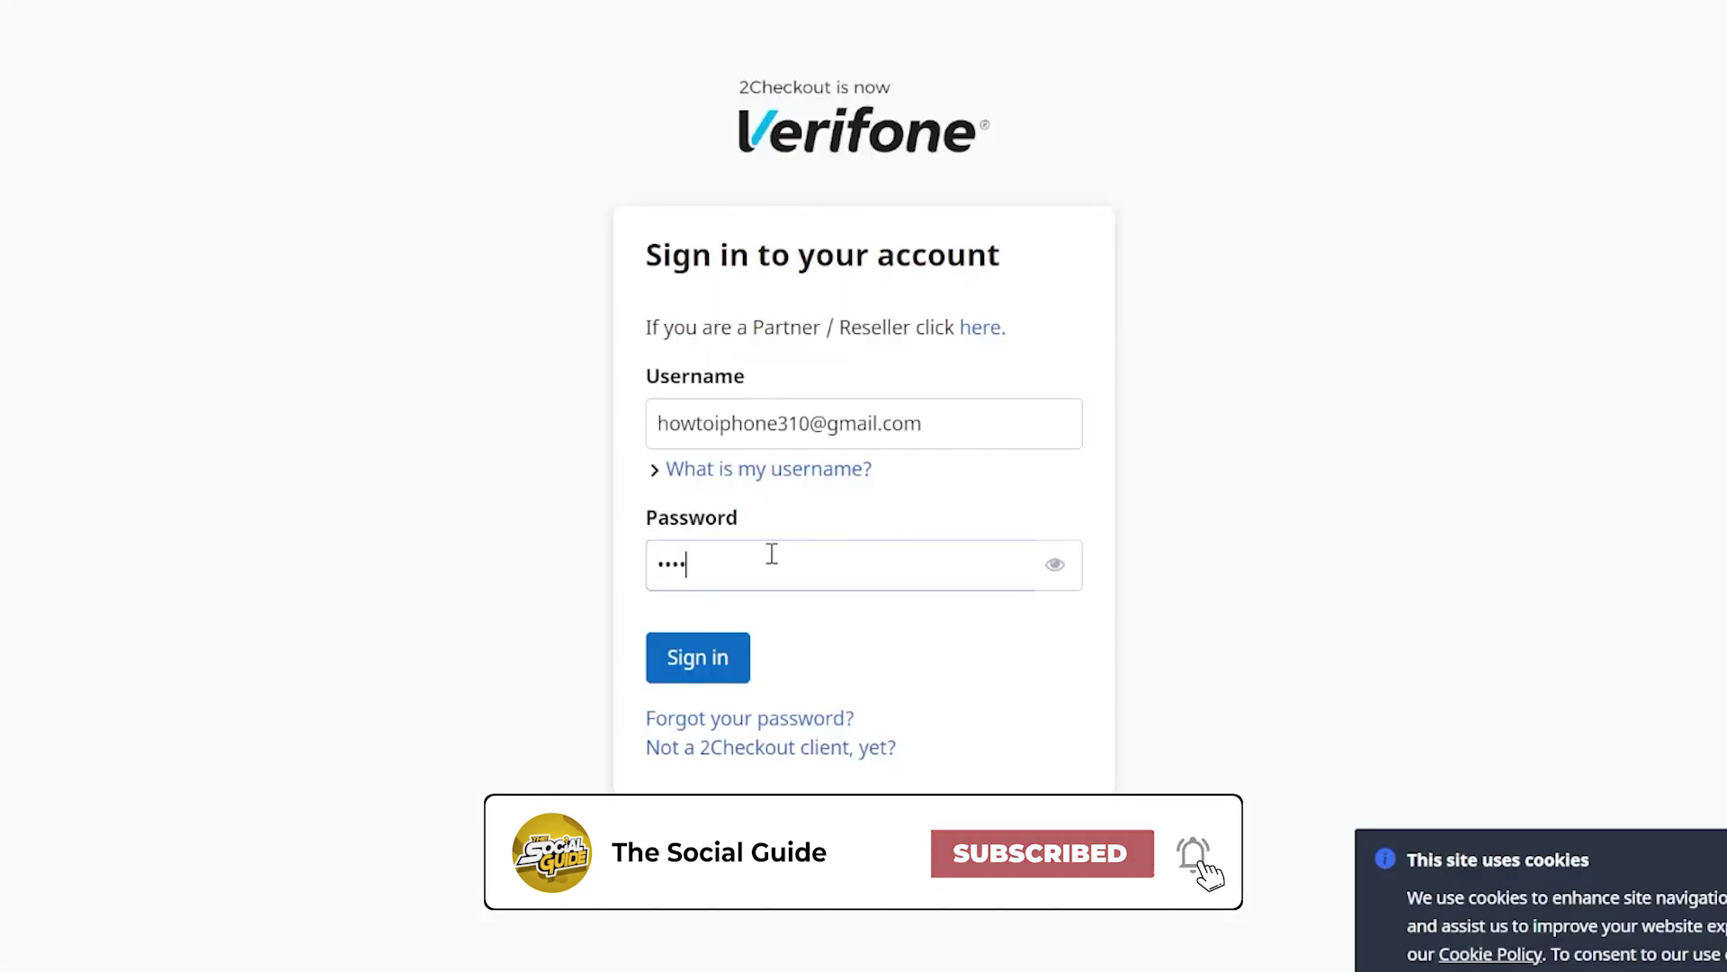
text(••)
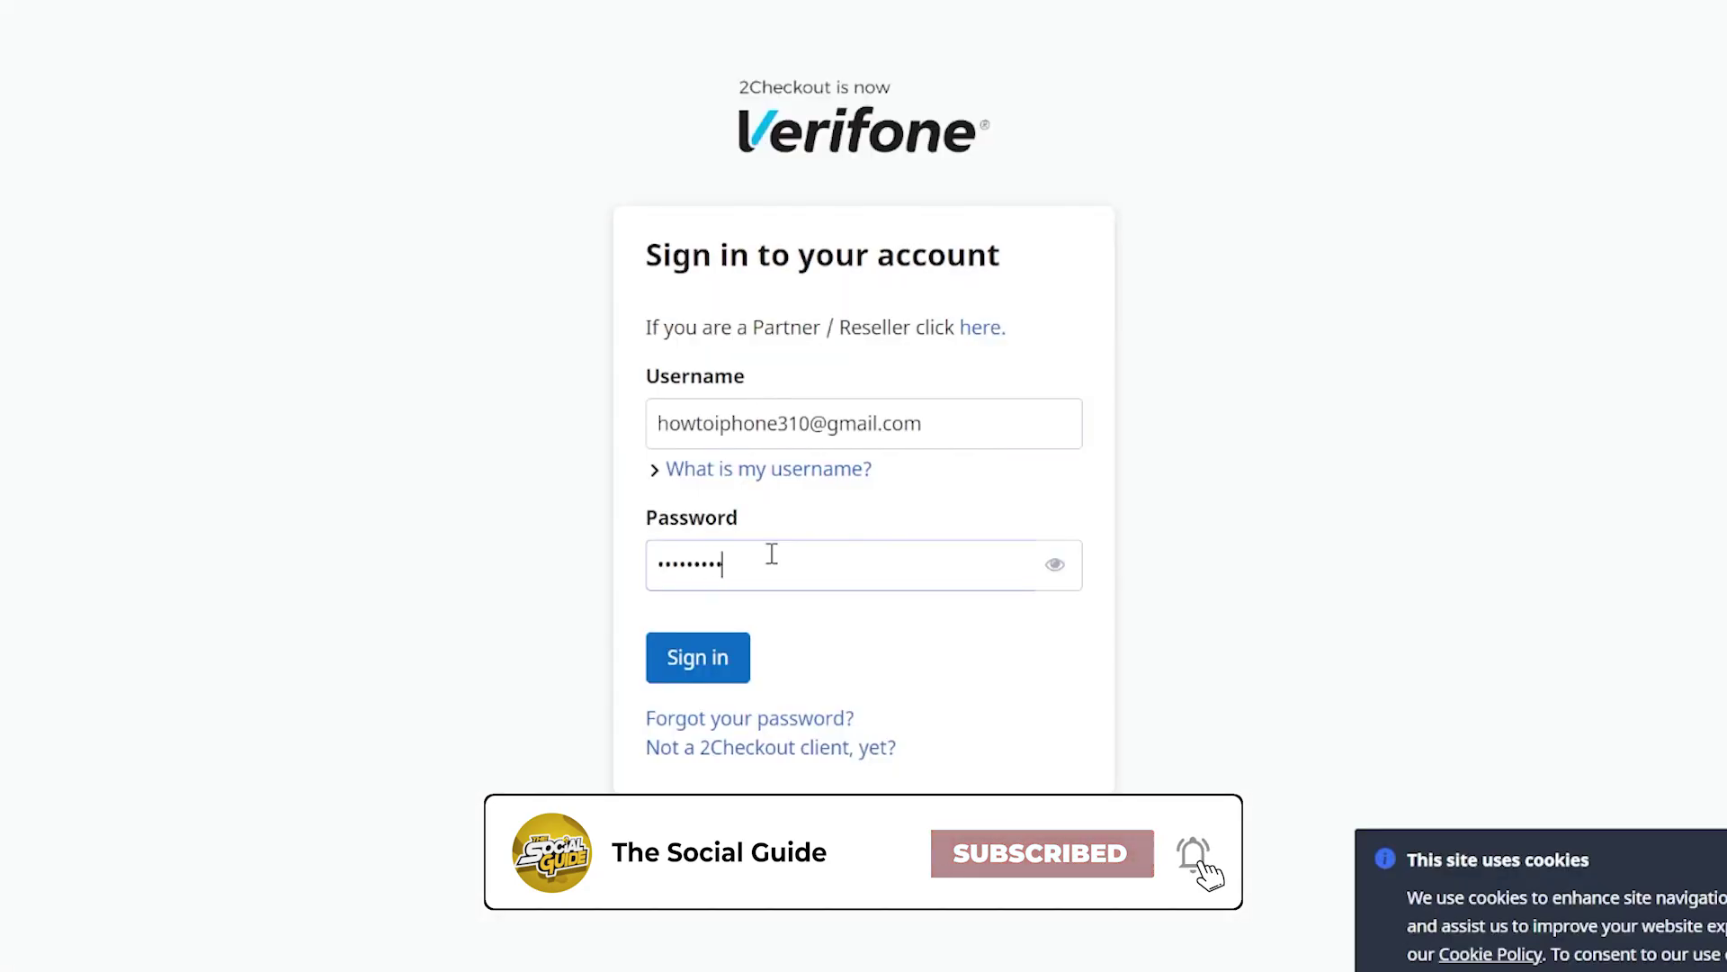
text(••••••••)
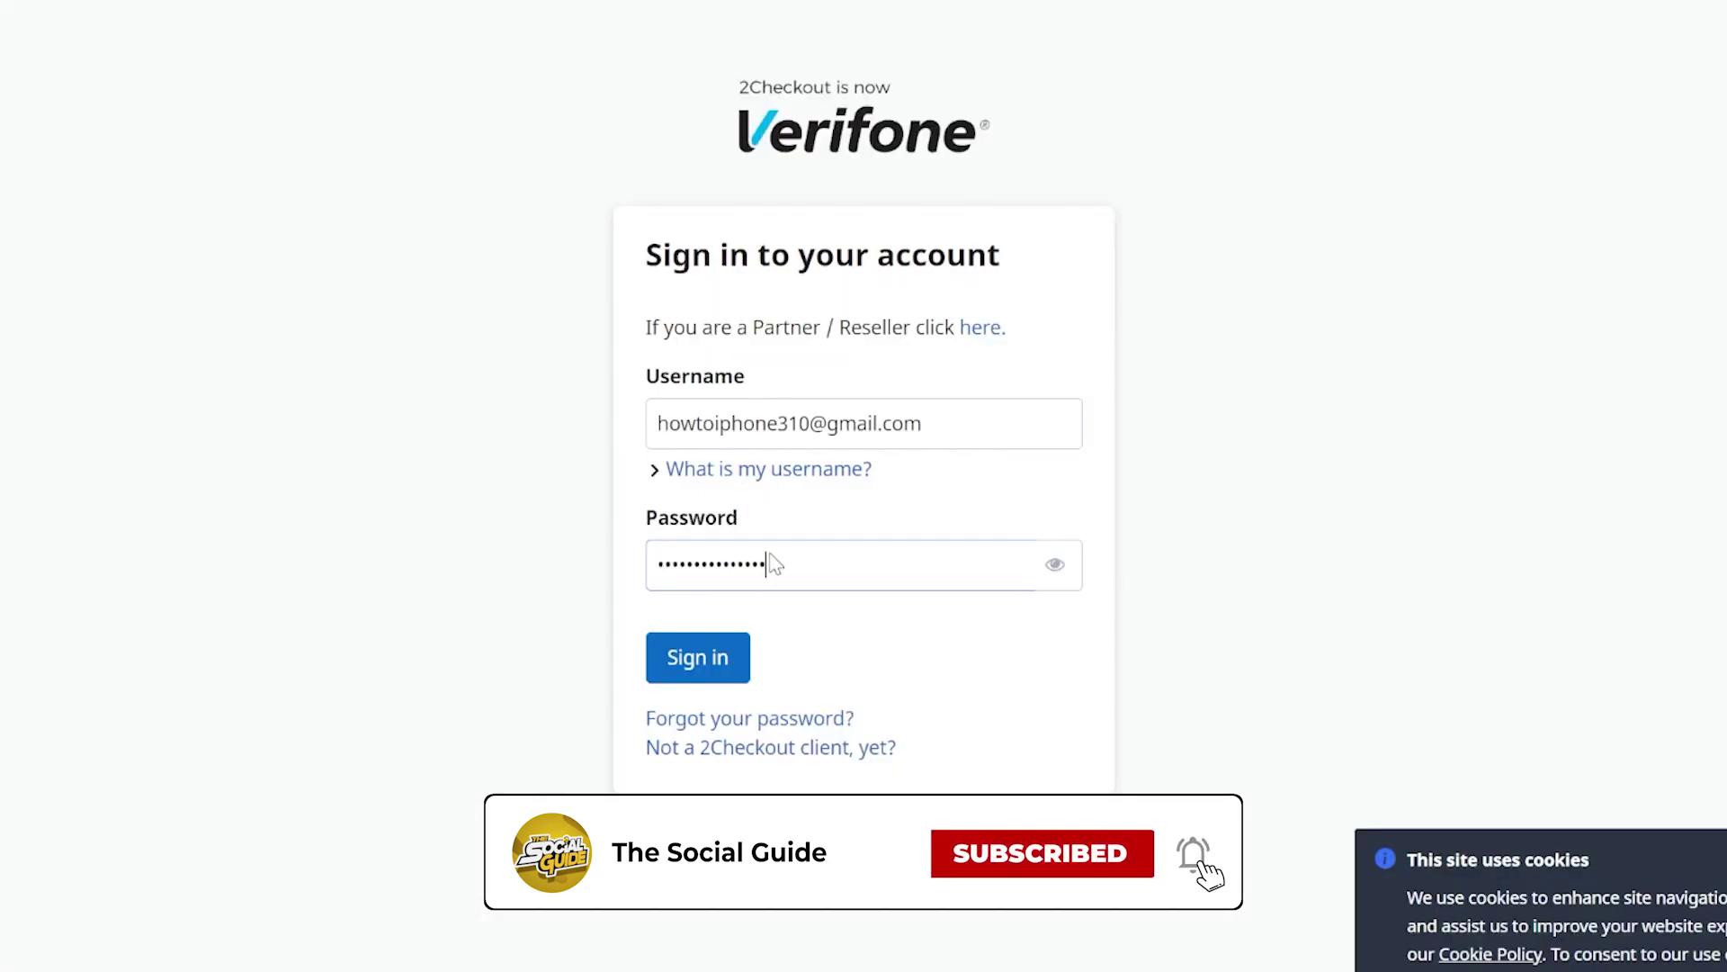
key(Return)
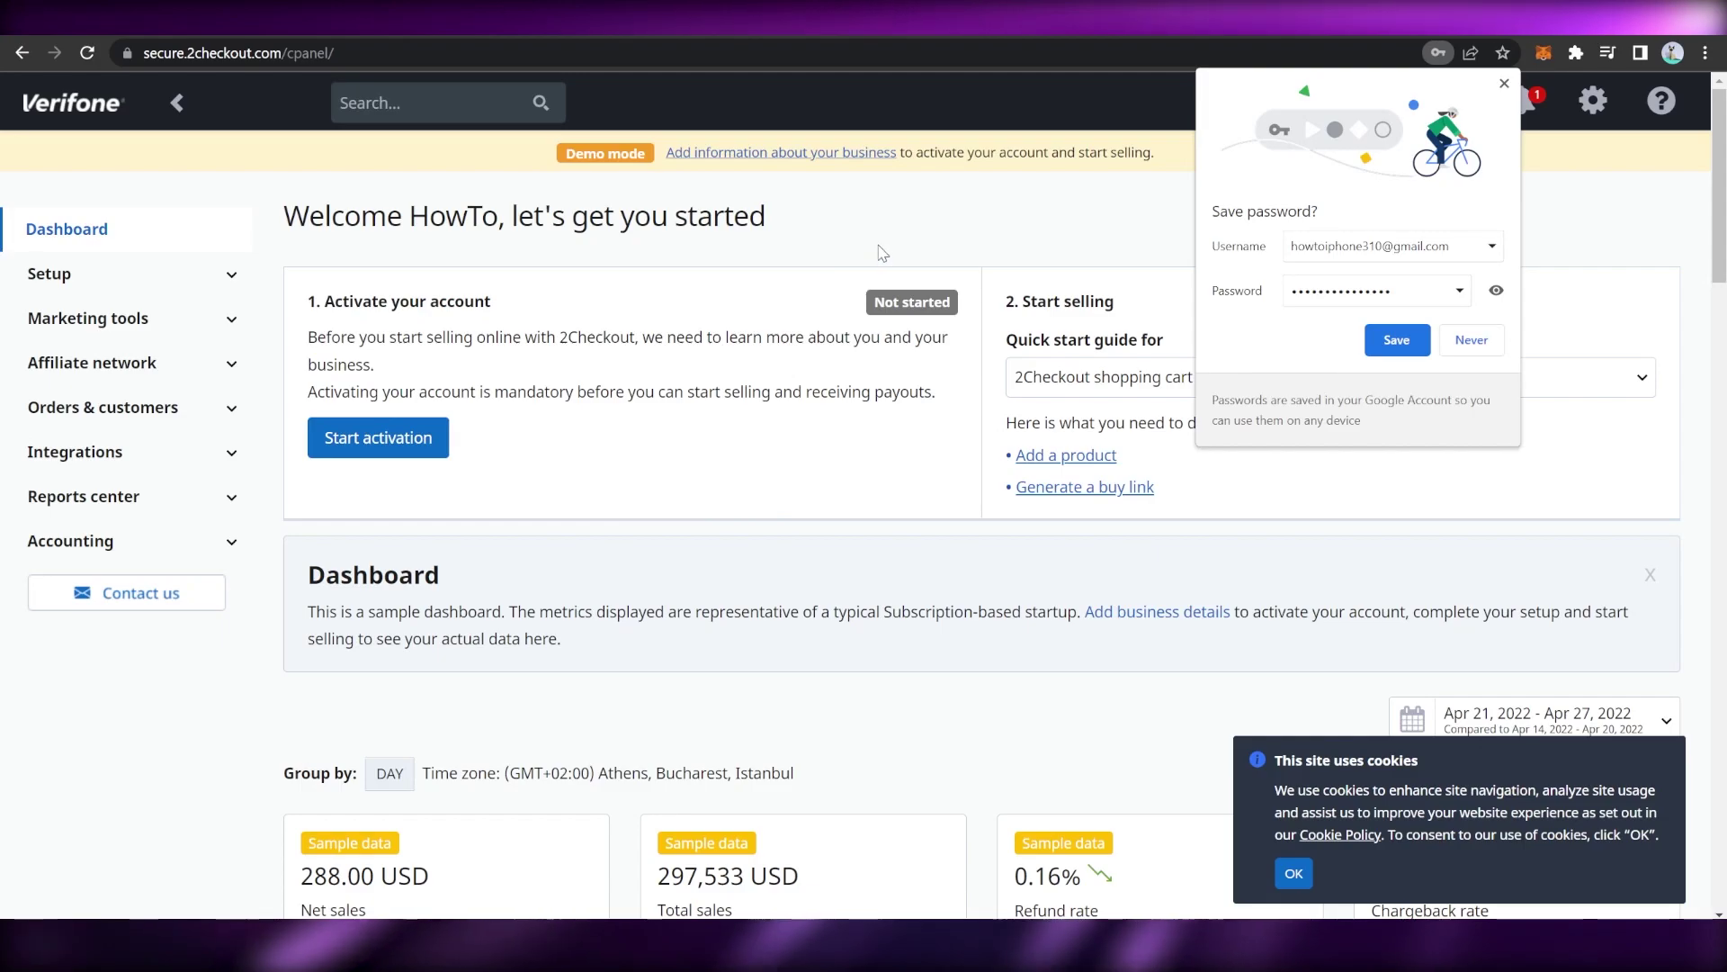
Look over the 2Checkout dashboard, dismiss the browser's offer to save the password and accept the cookie notice.
scroll(879, 257, down, 3)
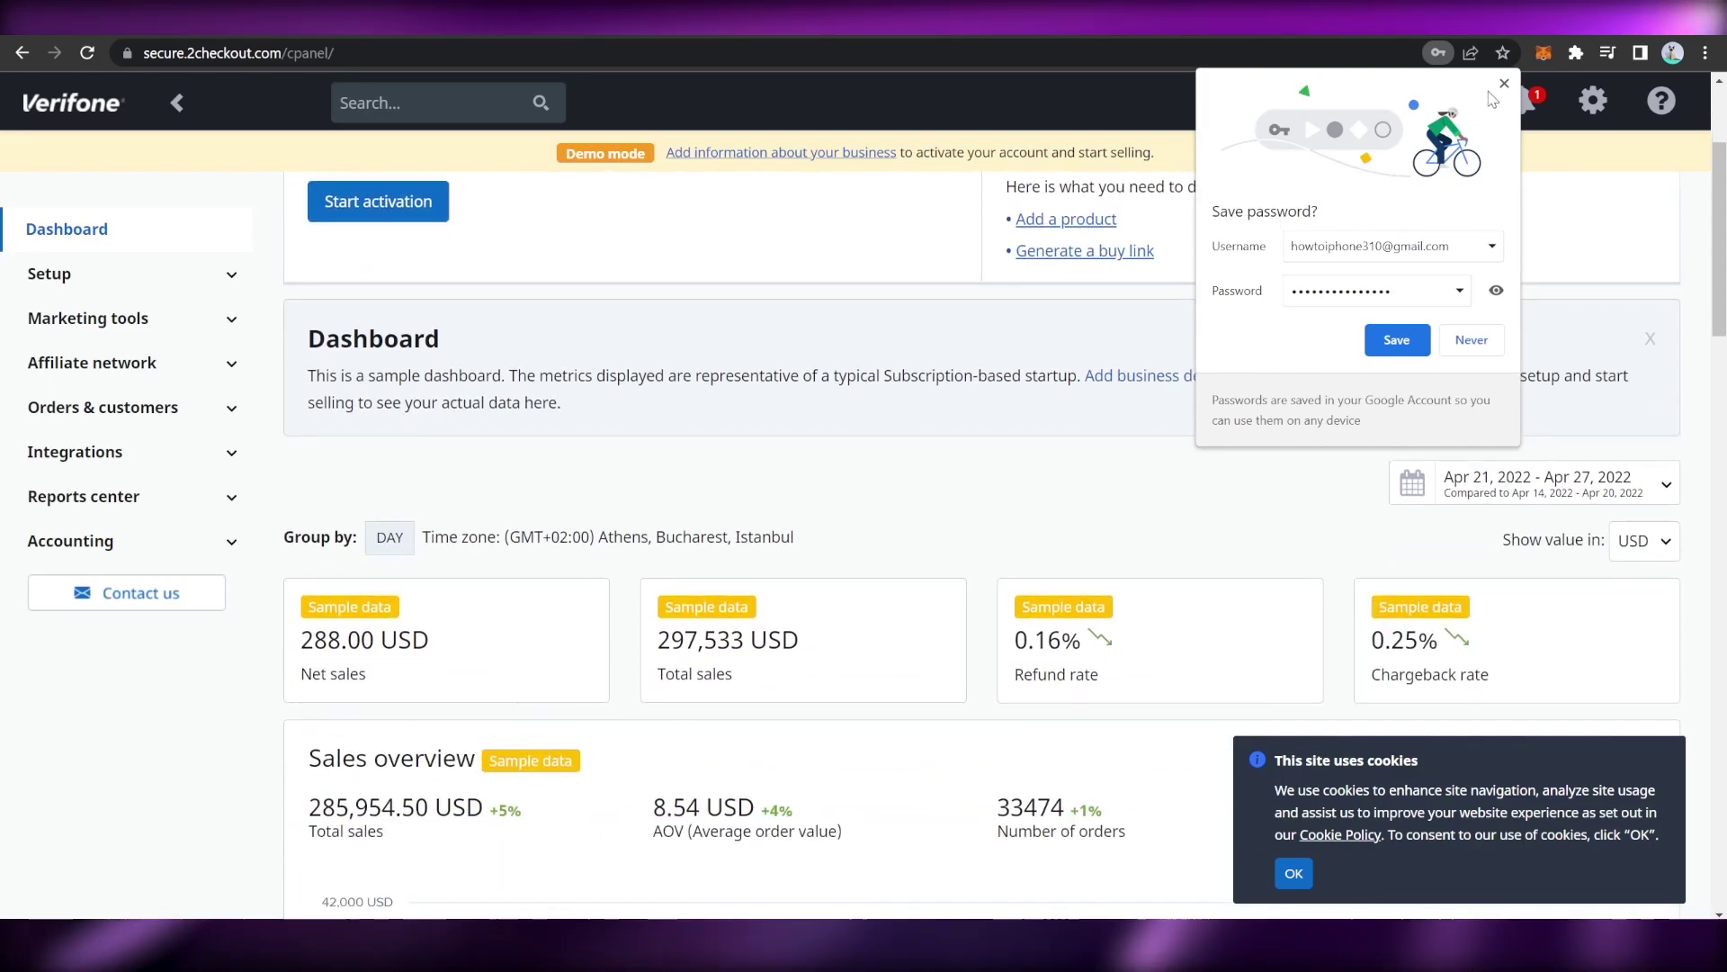
click(959, 371)
scroll(959, 371, up, 3)
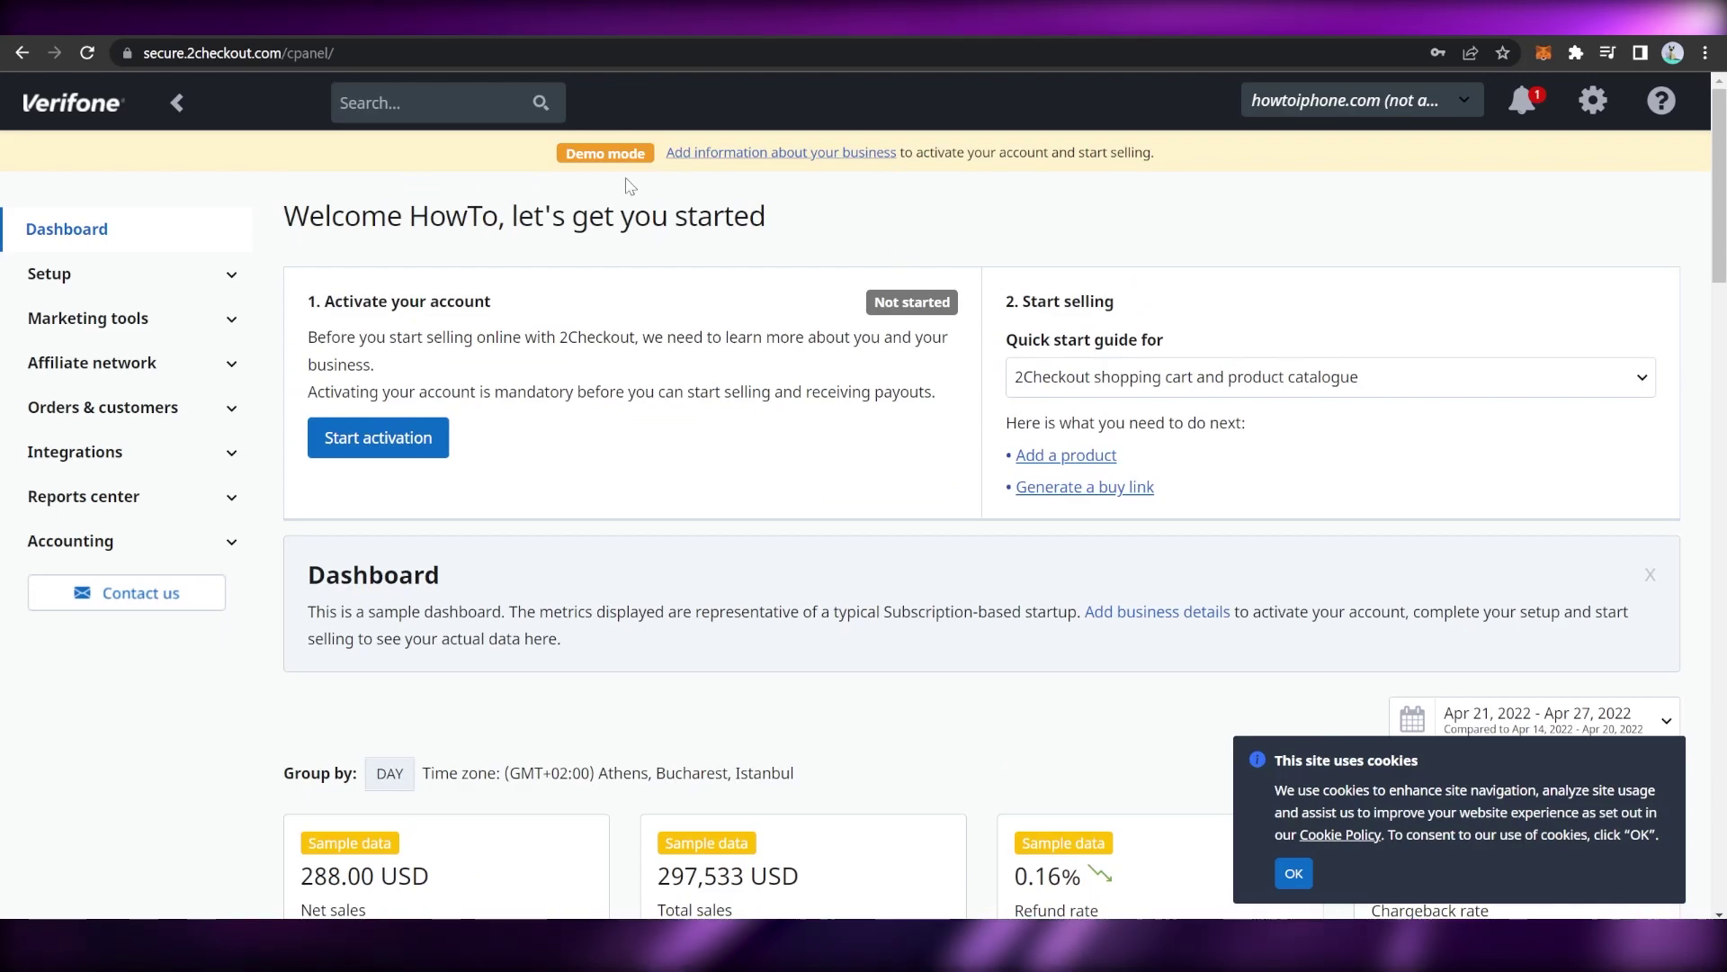
click(1303, 877)
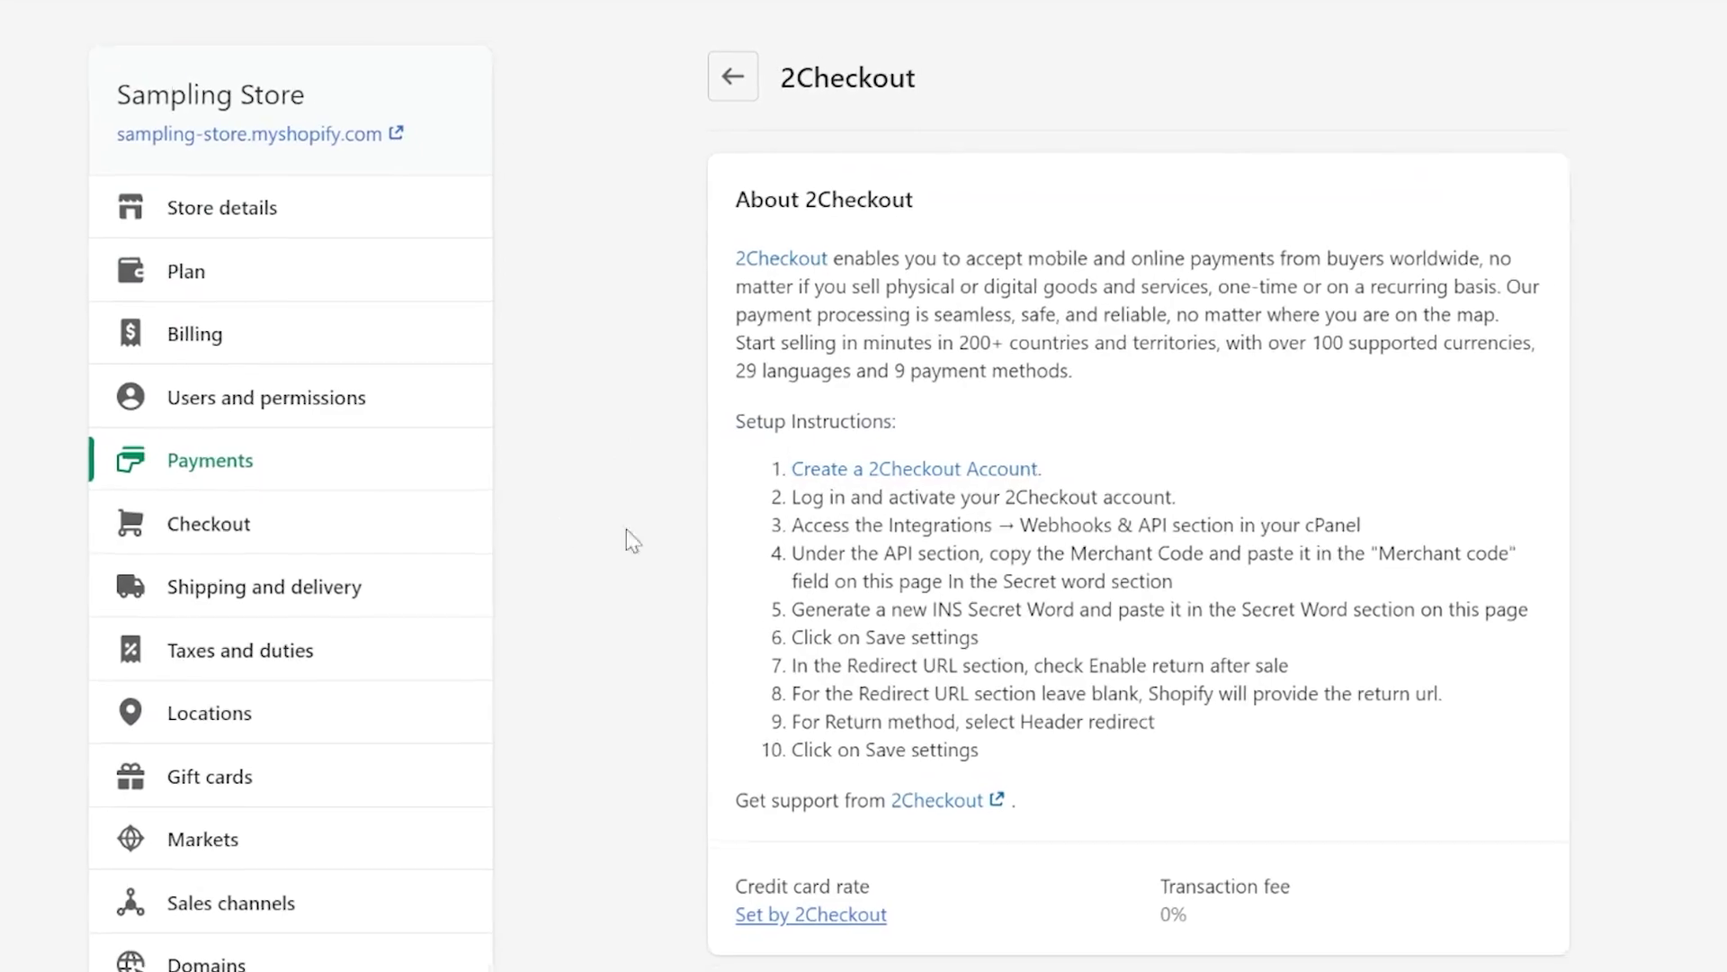
Switch back to Shopify's 2Checkout page and locate the Merchant code and Secret Word fields.
scroll(626, 531, down, 10)
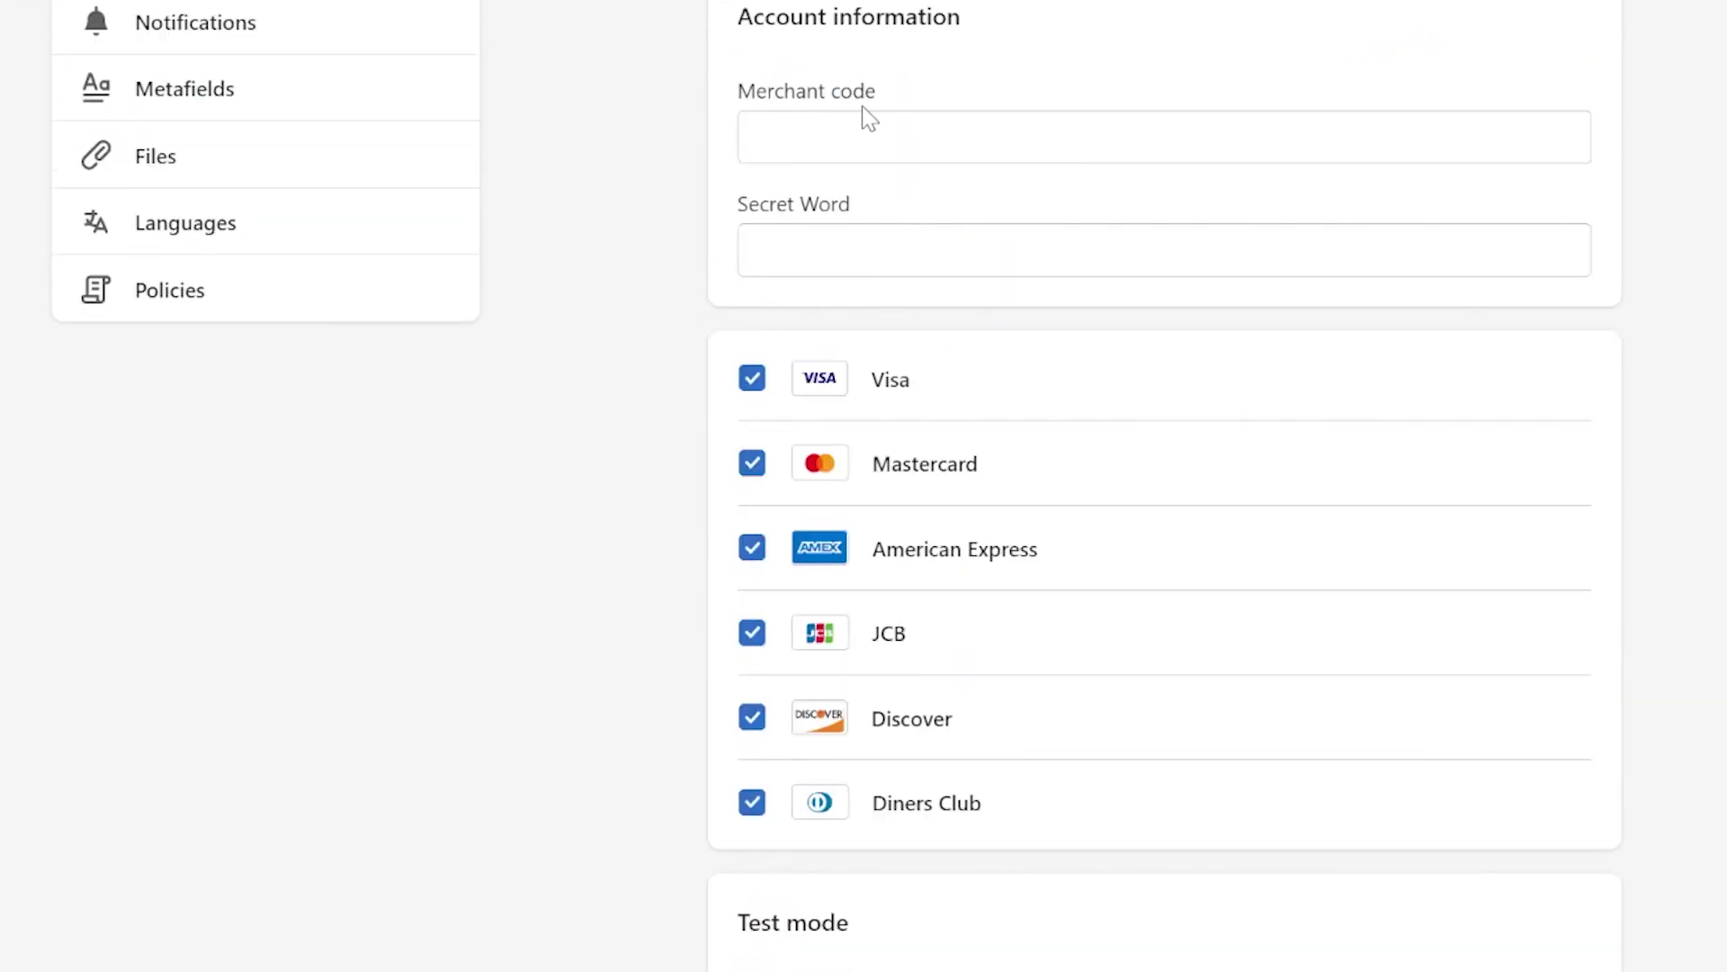
click(860, 126)
click(859, 228)
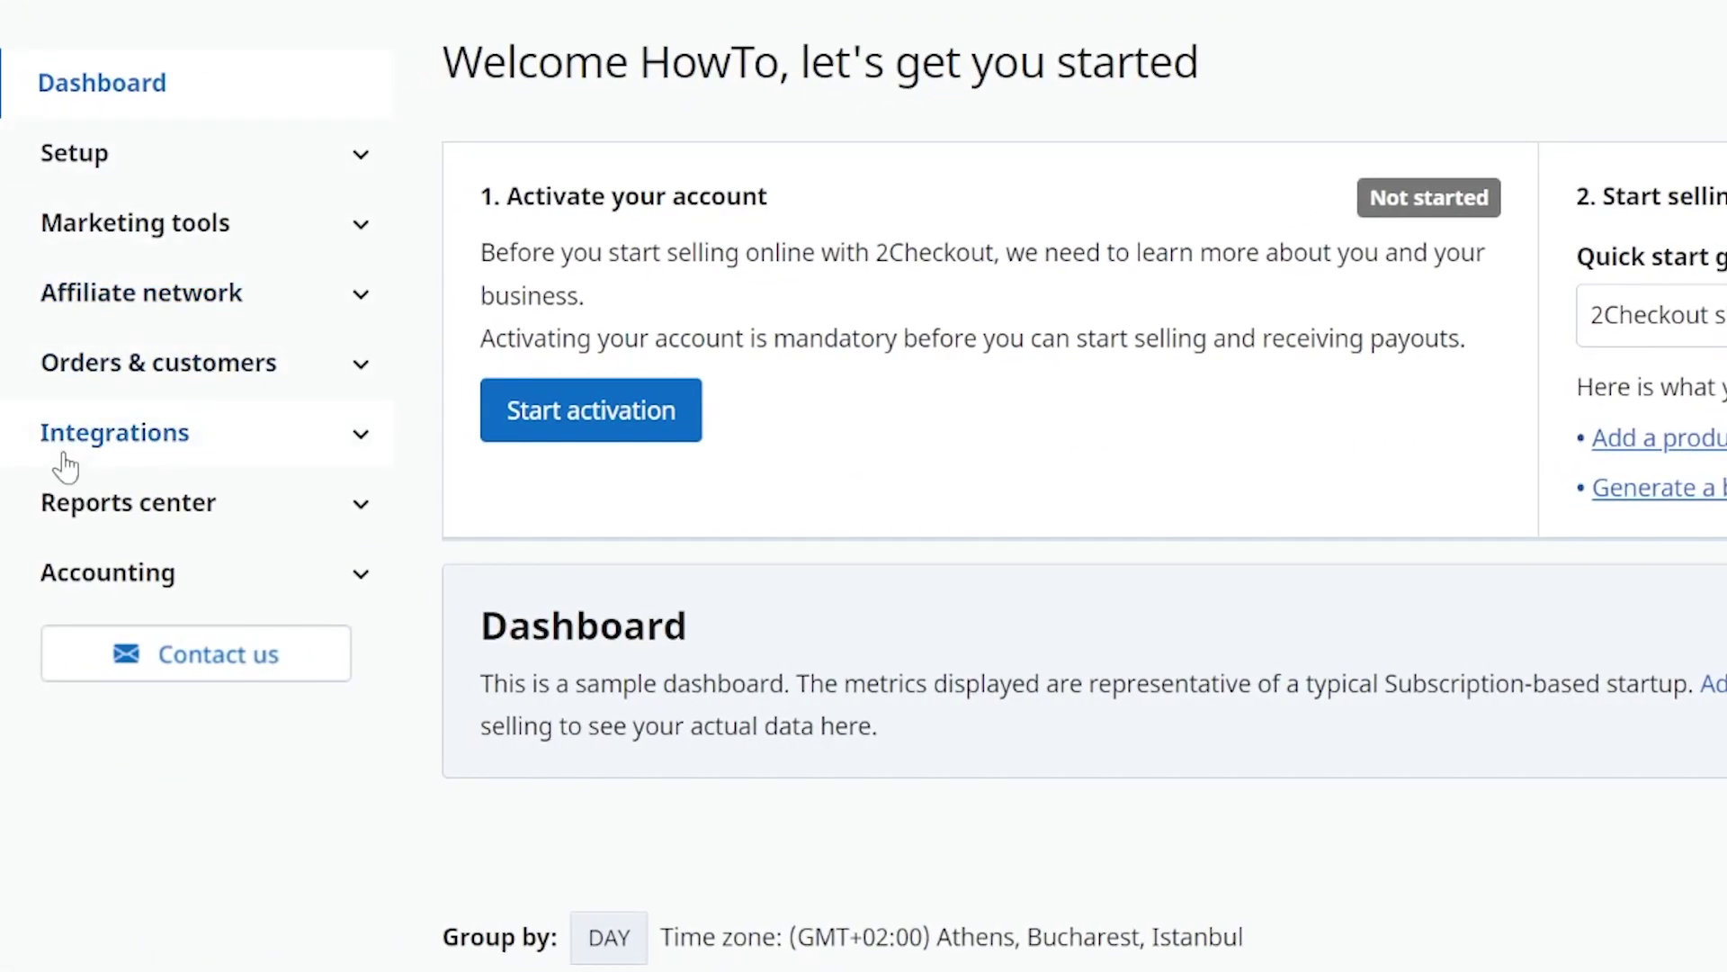
View the Webhooks & API section under Integrations in the 2Checkout account, and return to Shopify to reread the setup instructions.
click(65, 463)
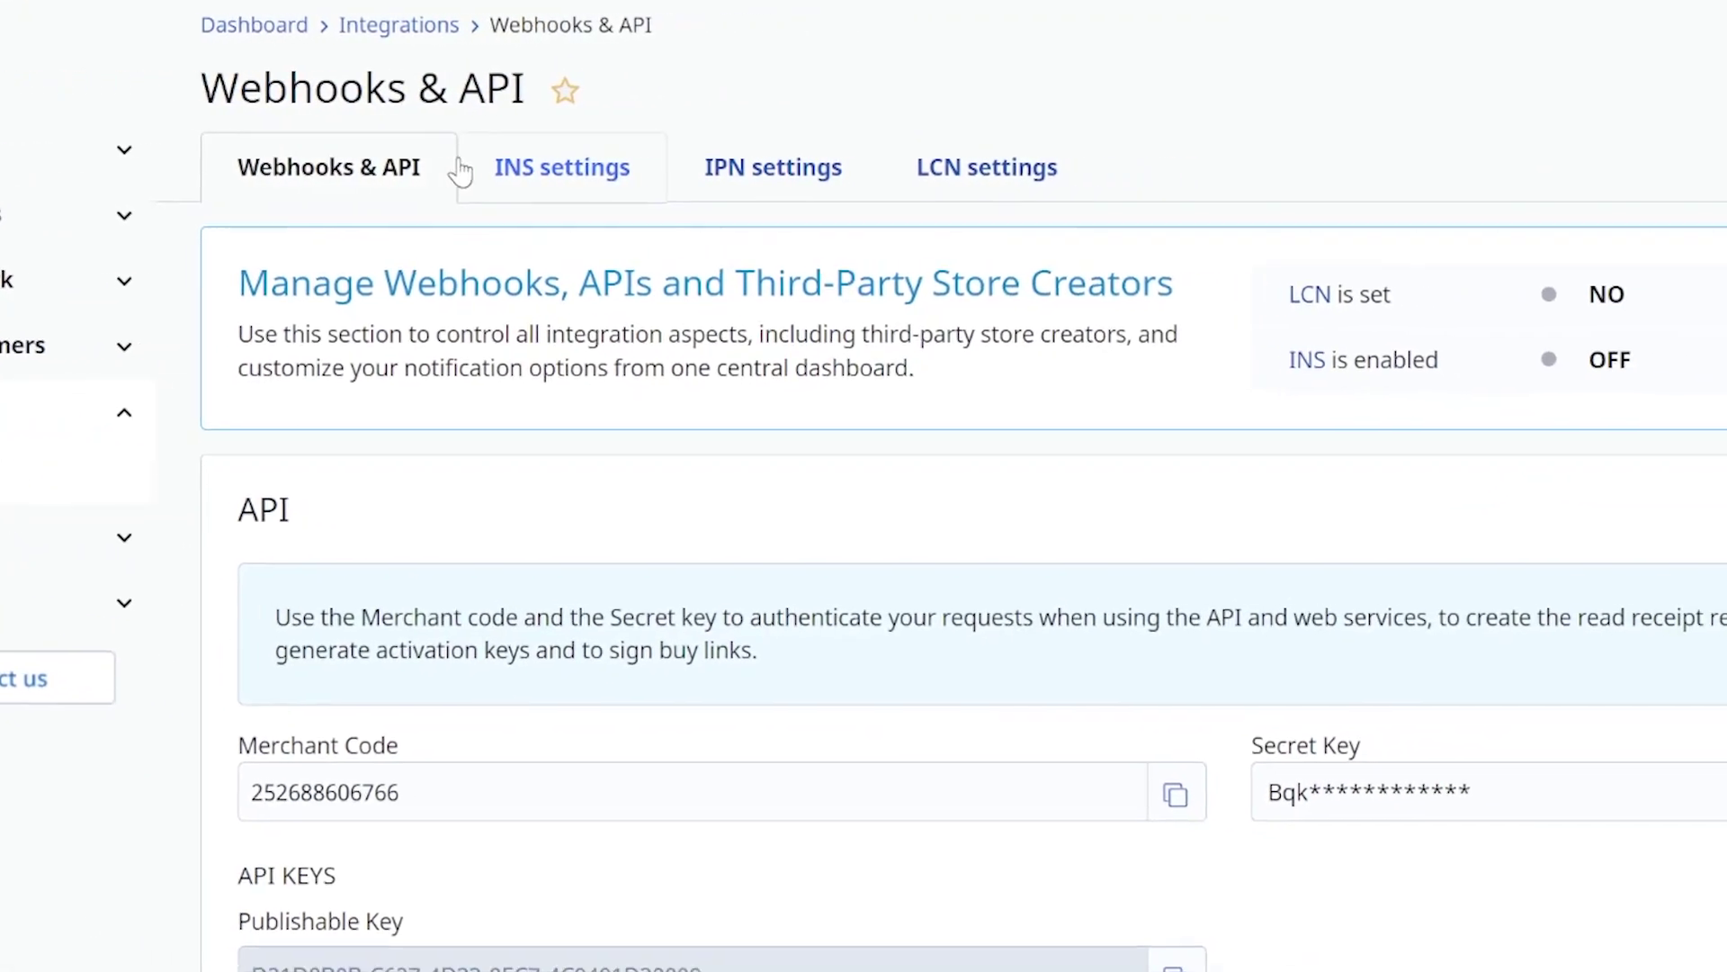
drag(137, 177, 215, 186)
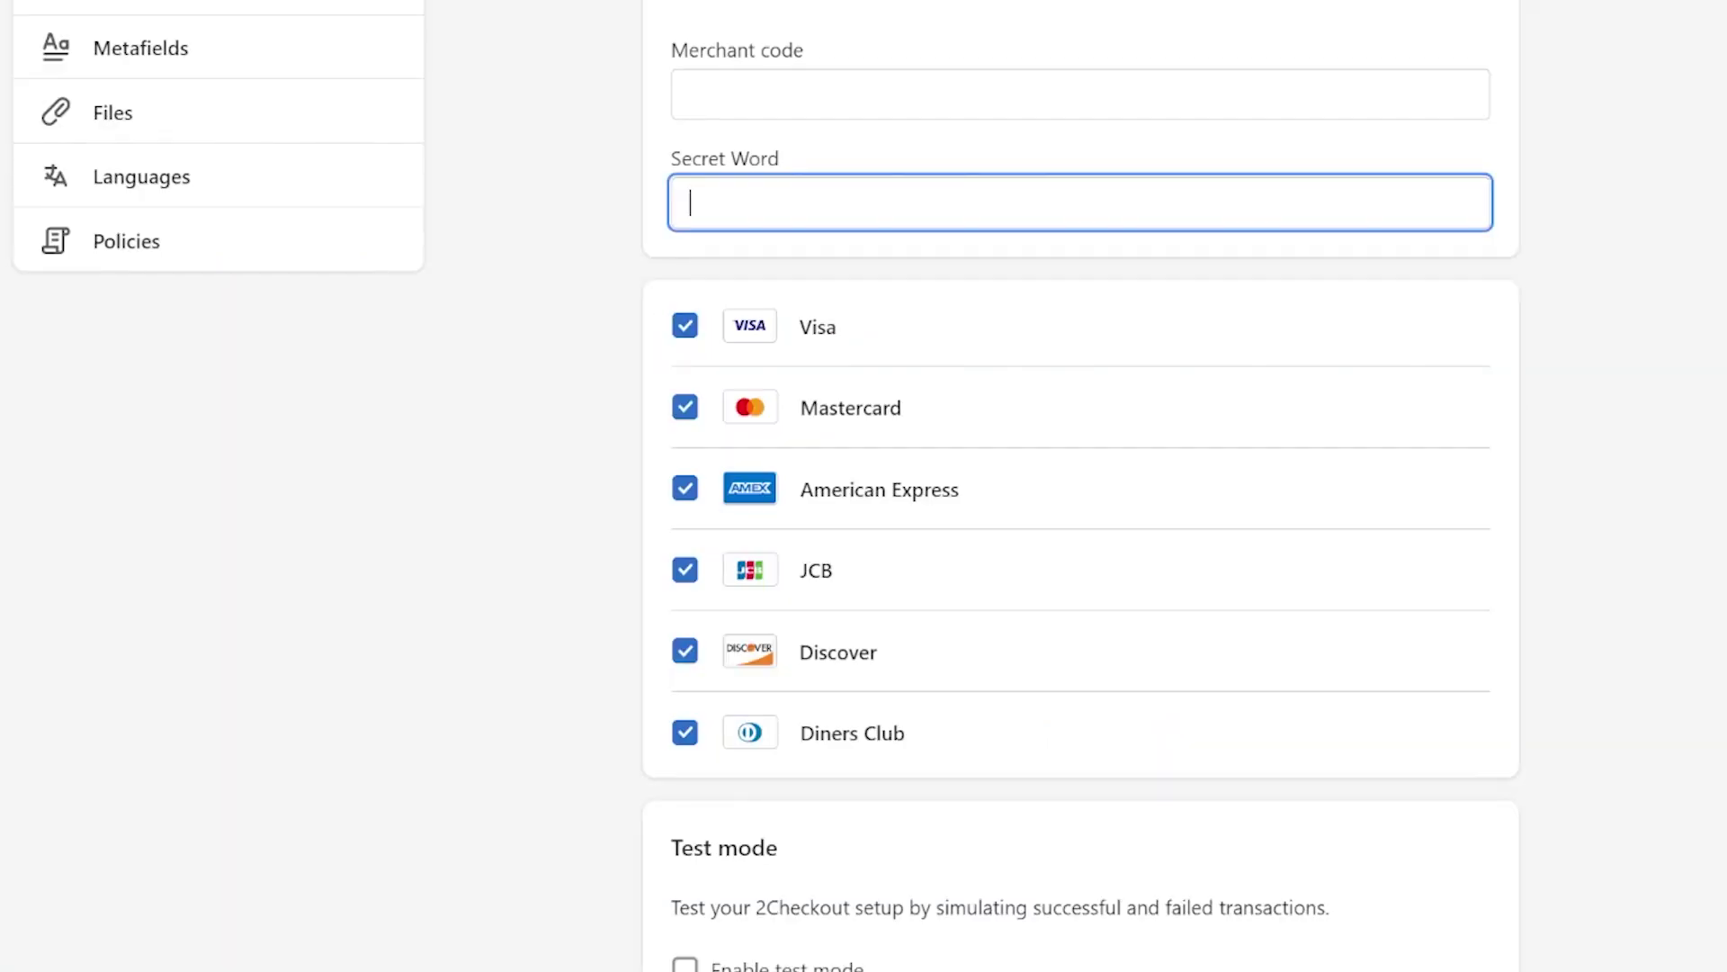
scroll(818, 162, up, 10)
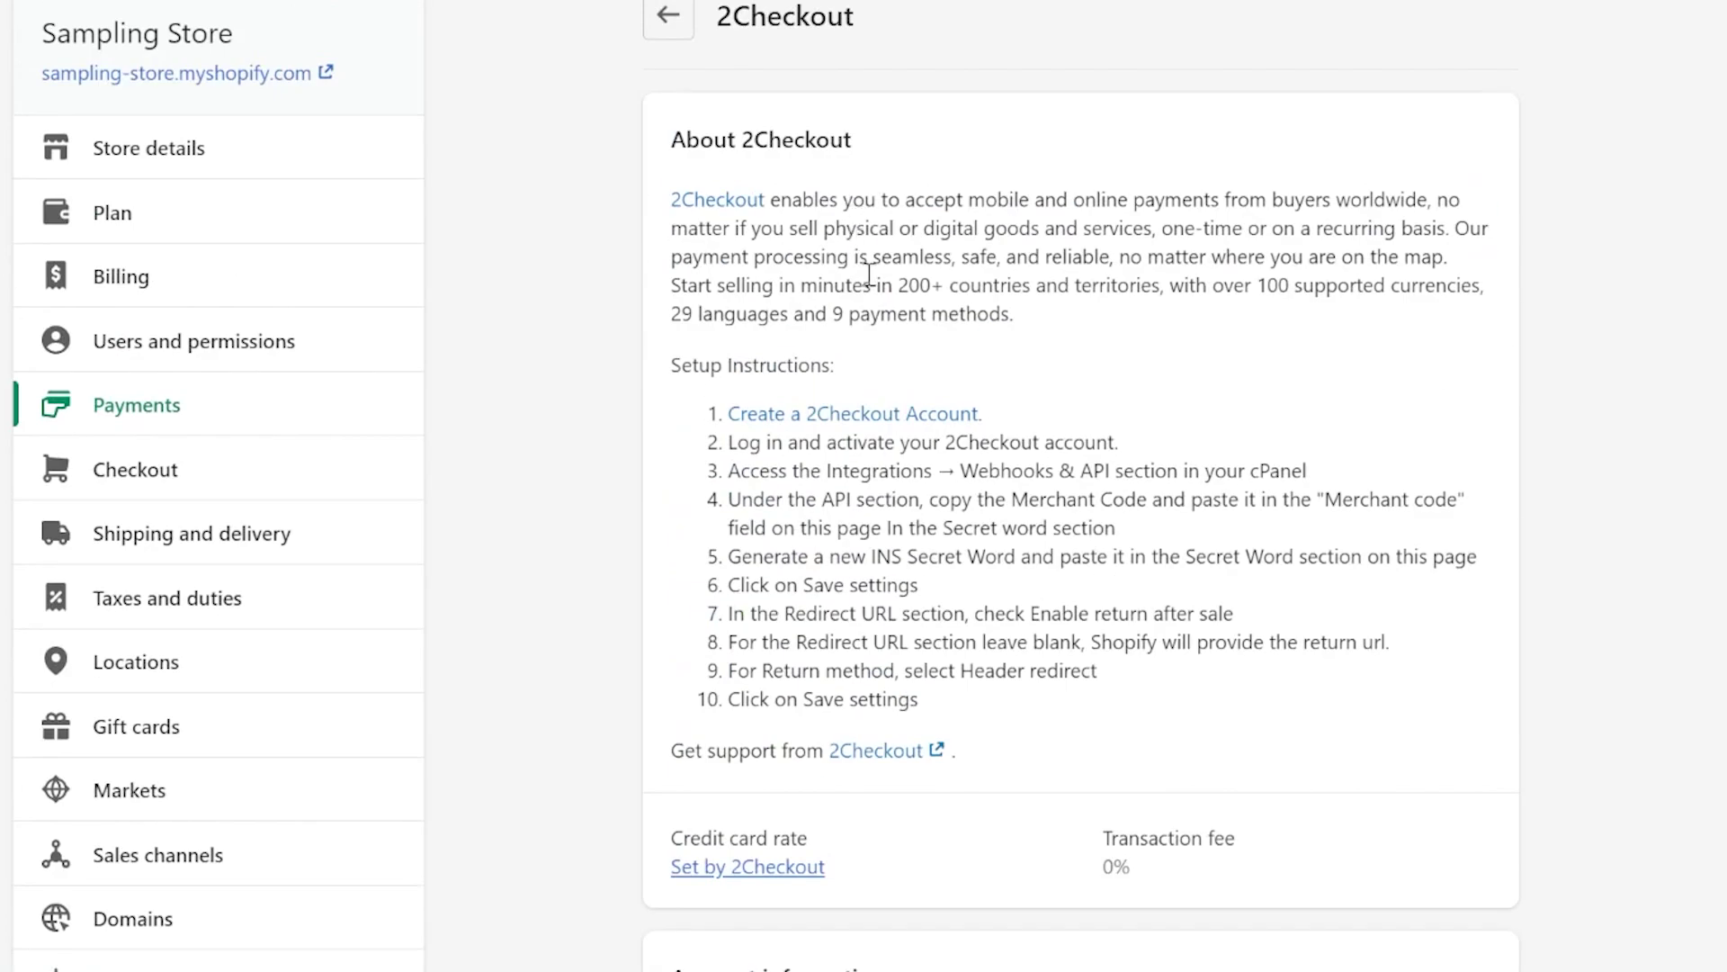
drag(977, 713, 665, 424)
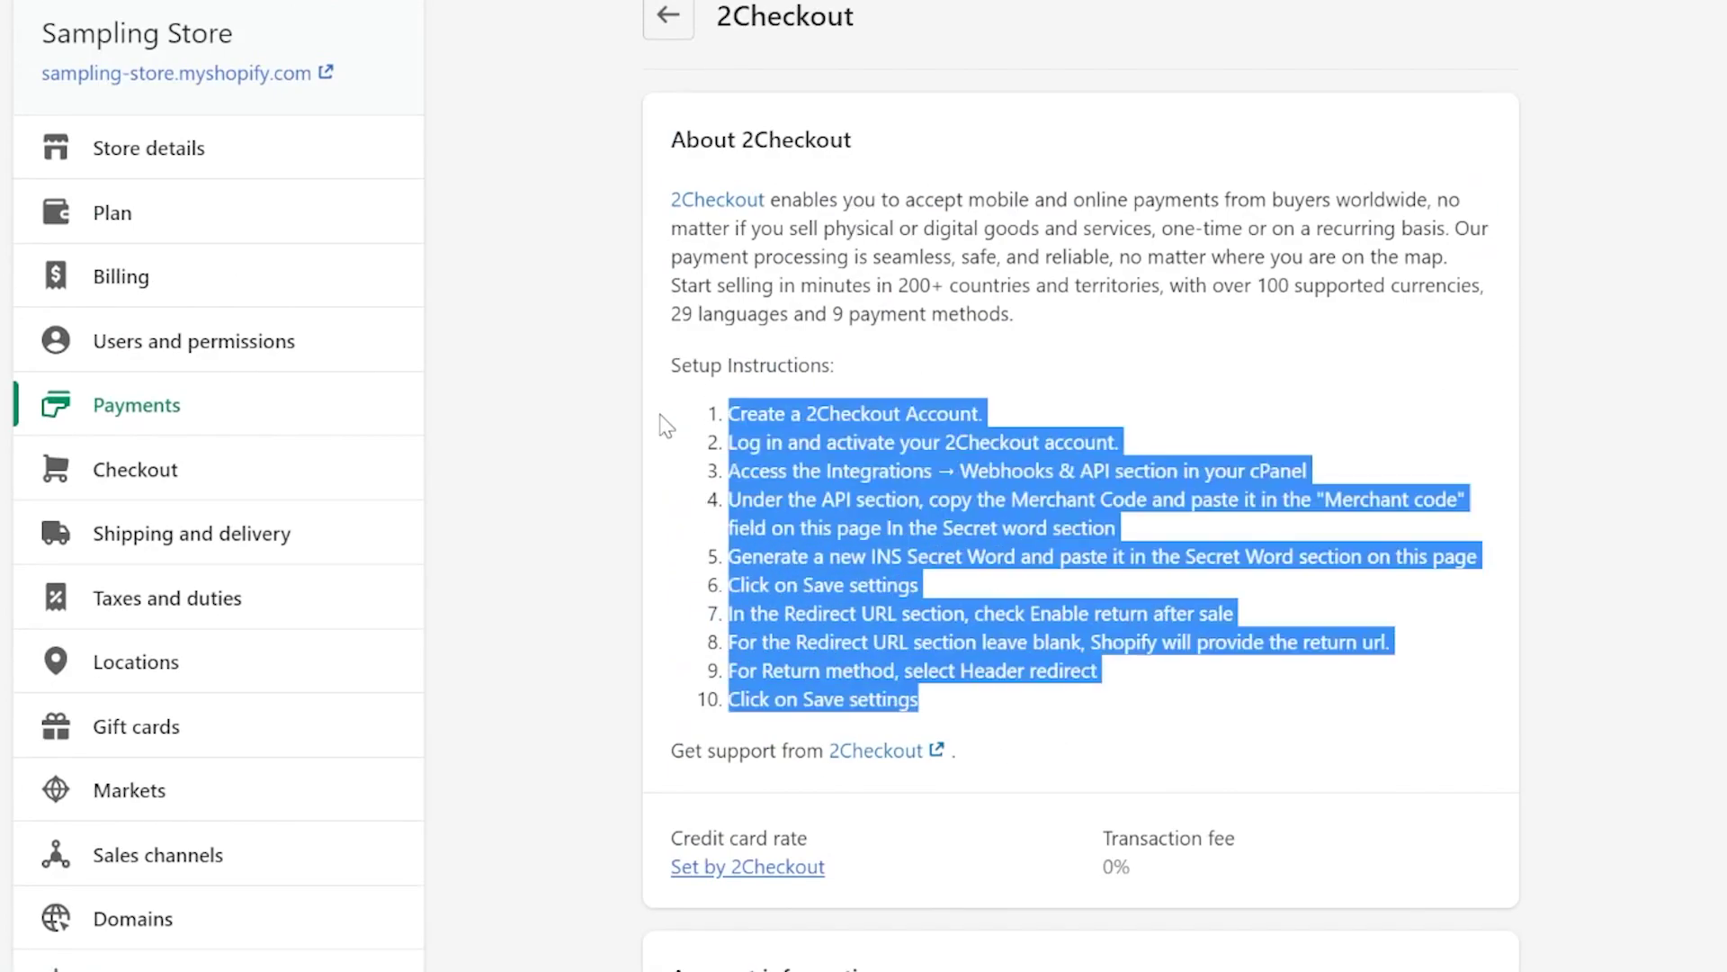
Copy the Merchant Code from 2Checkout's API section and paste it into the Merchant code field on Shopify's 2Checkout page.
click(1635, 714)
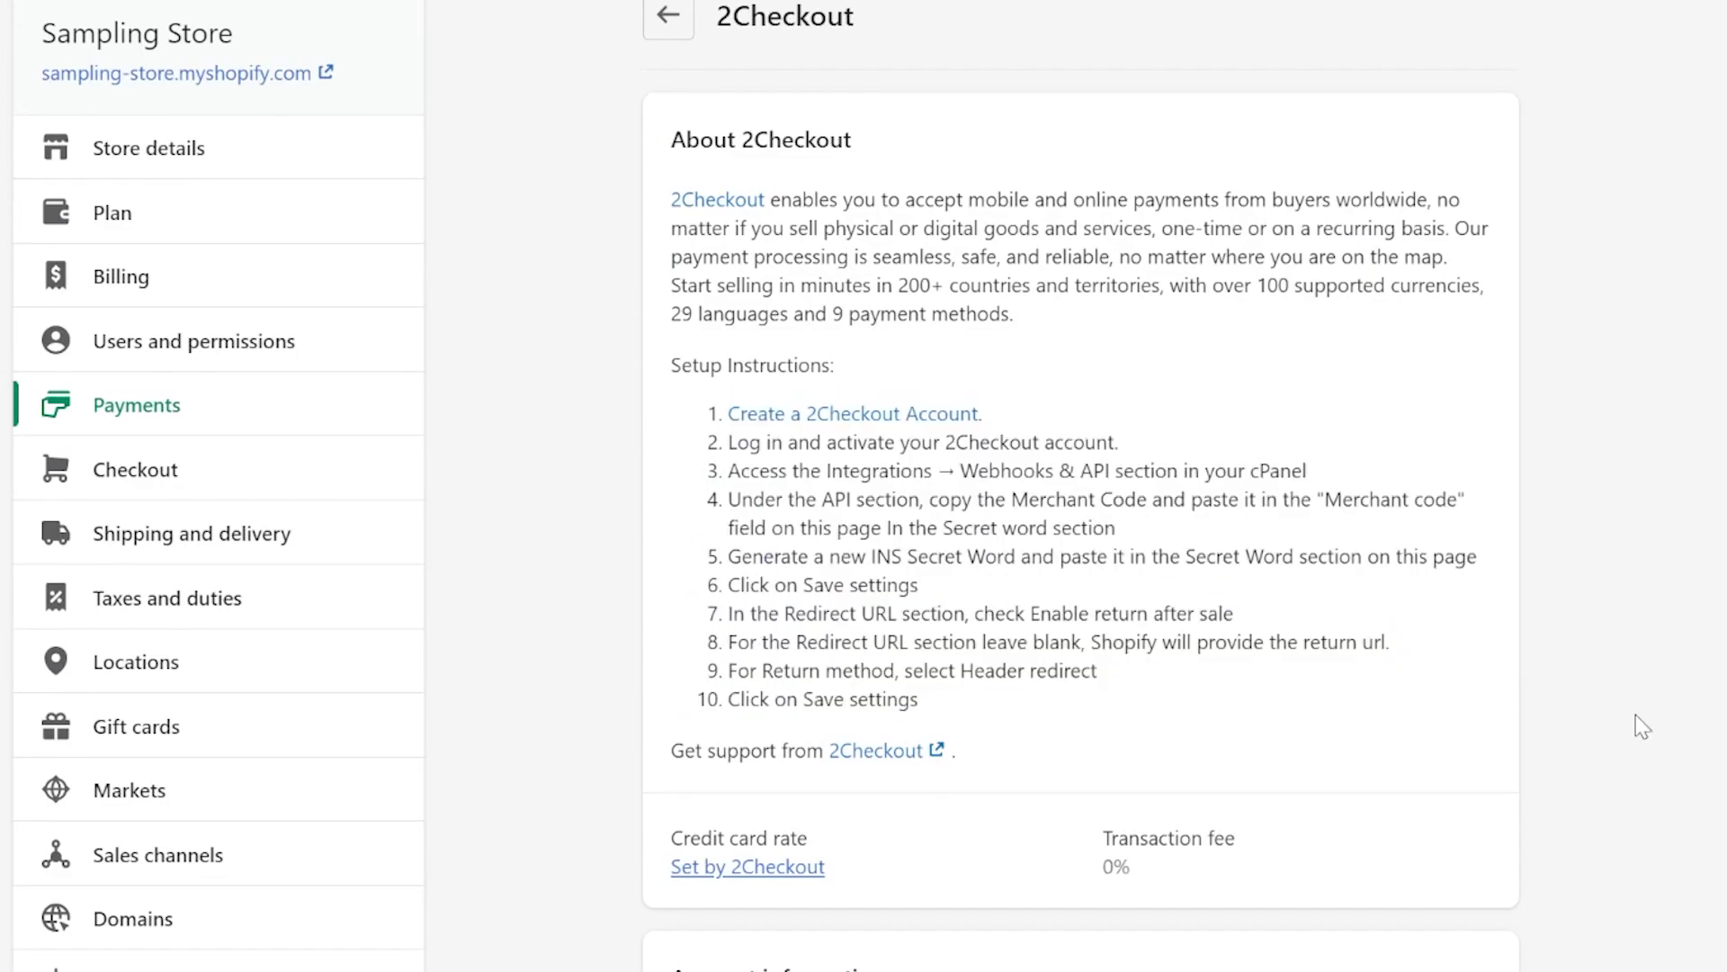
scroll(1557, 682, down, 6)
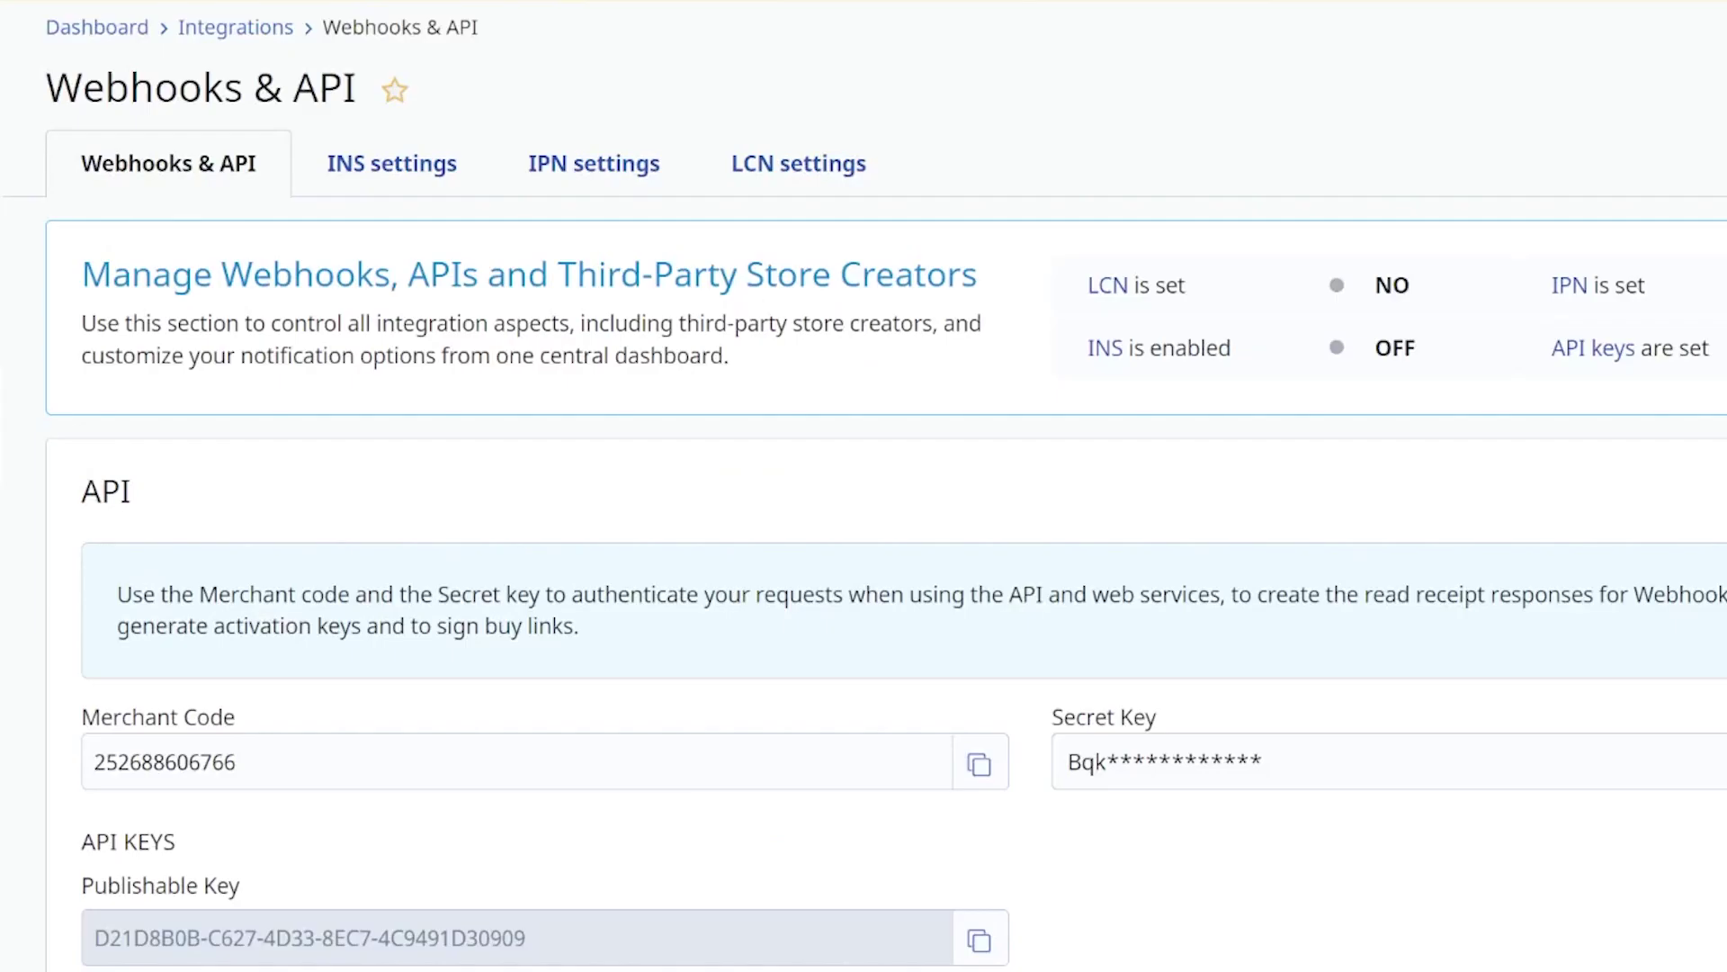
scroll(342, 180, down, 7)
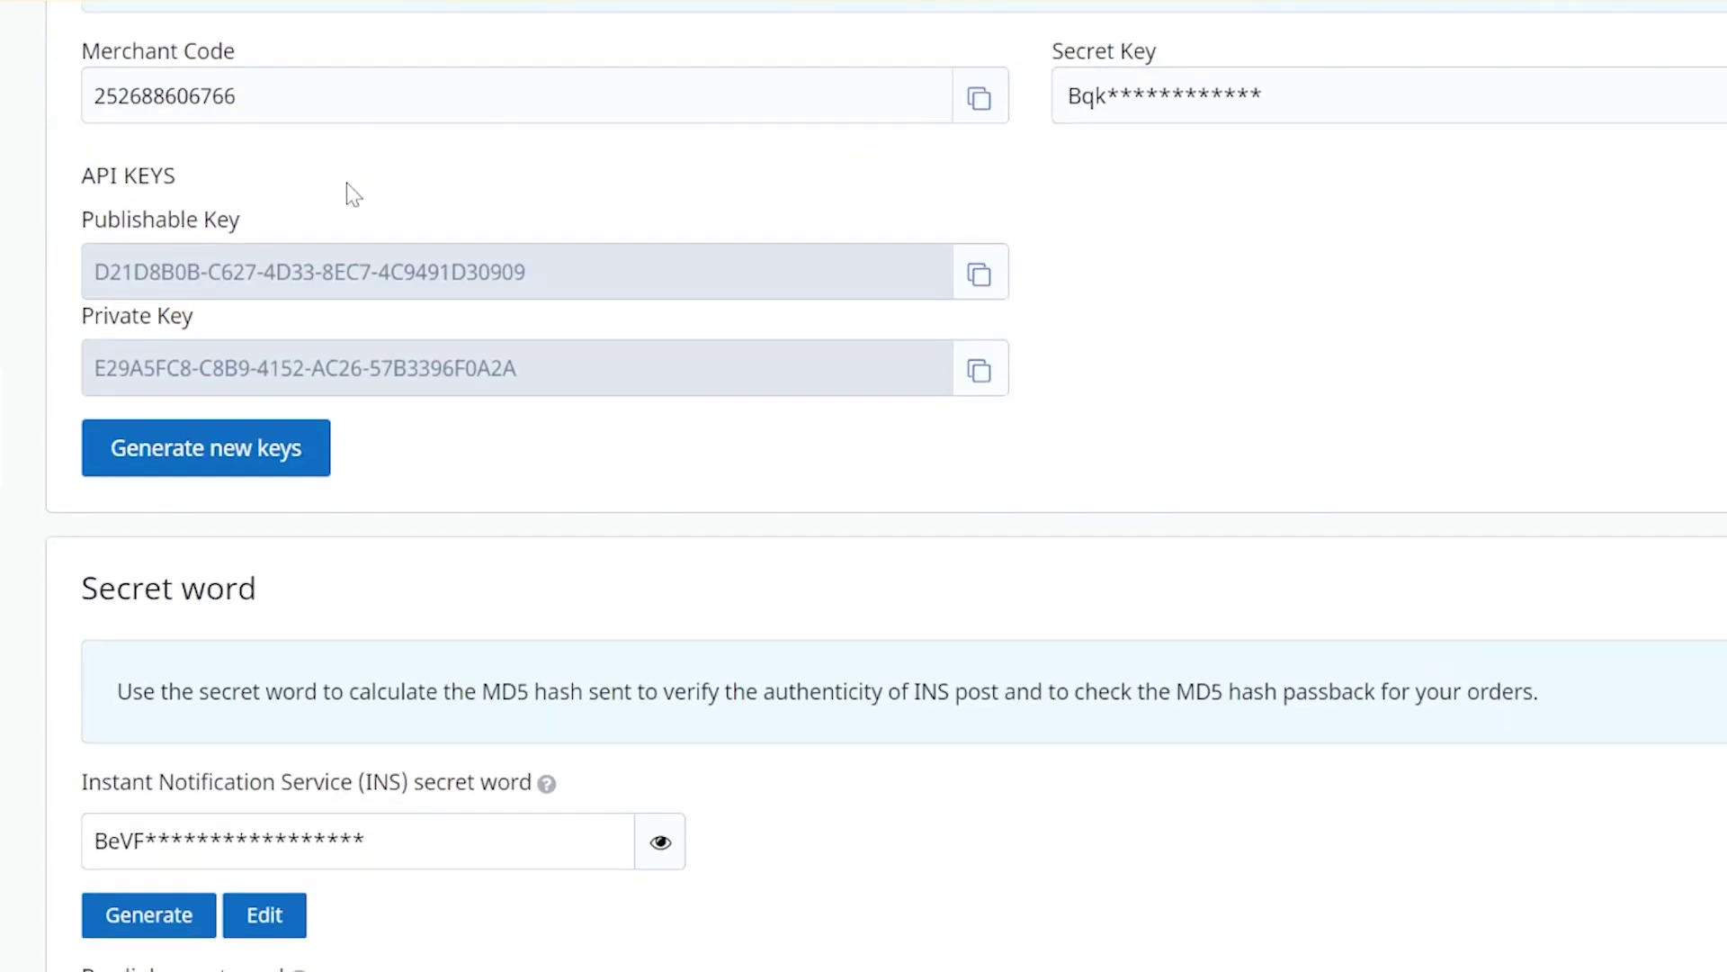
scroll(297, 207, up, 4)
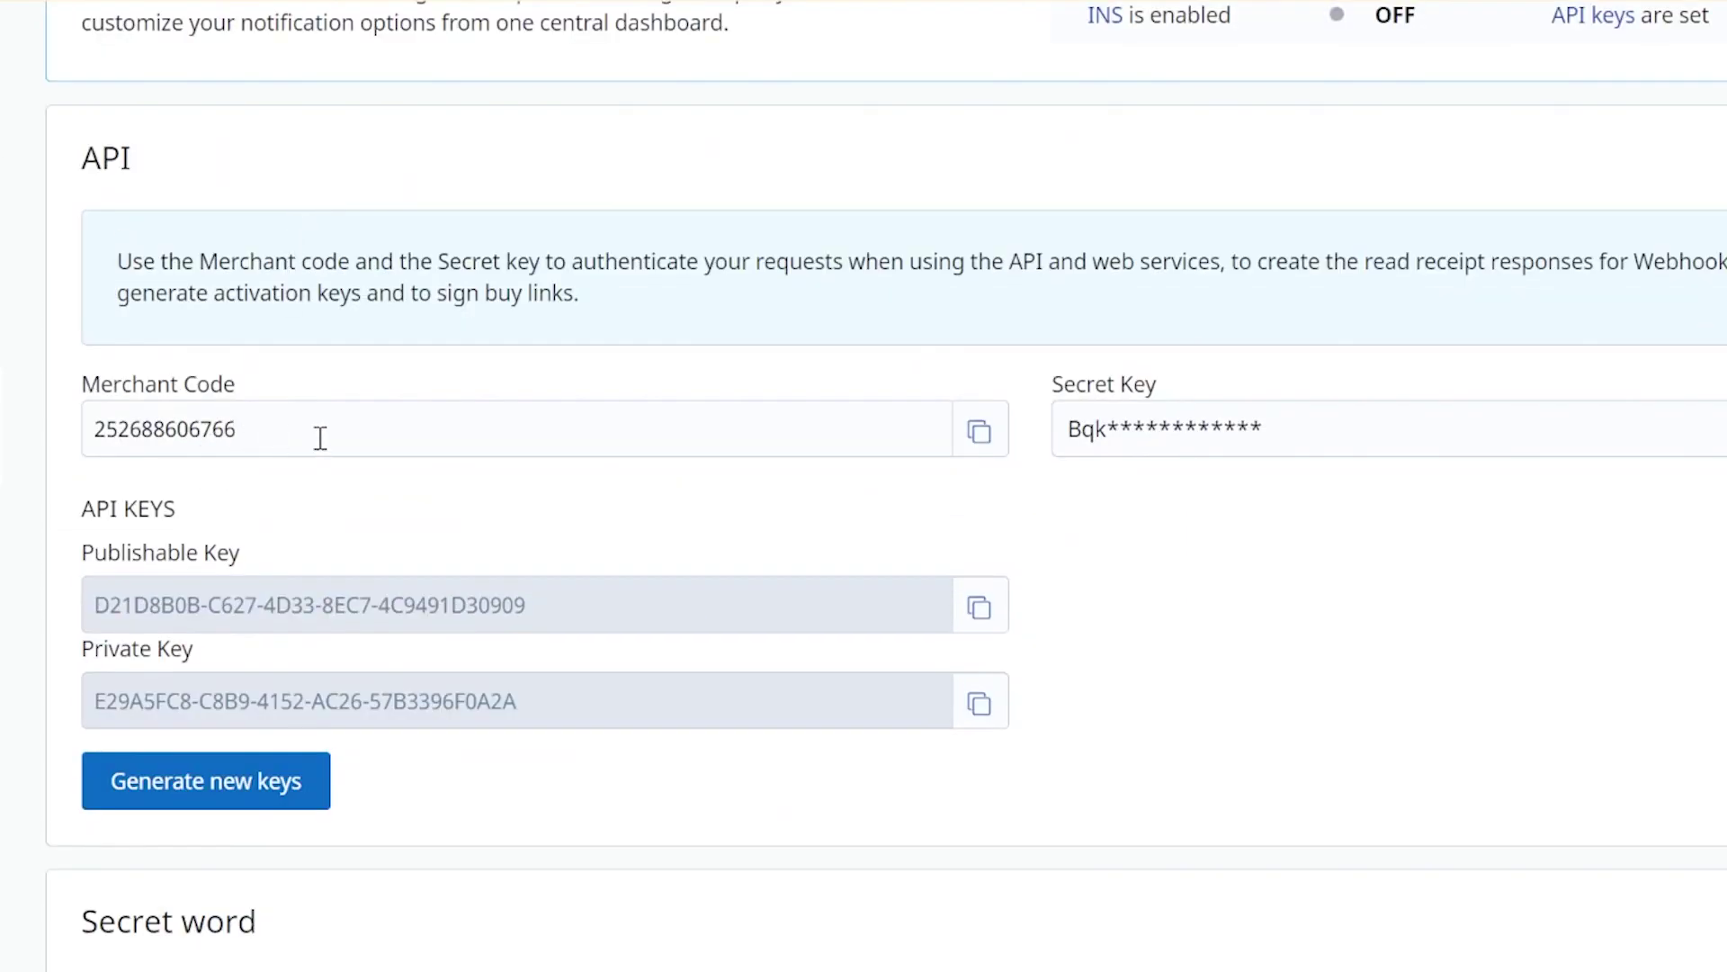
drag(320, 438, 93, 432)
right_click(125, 439)
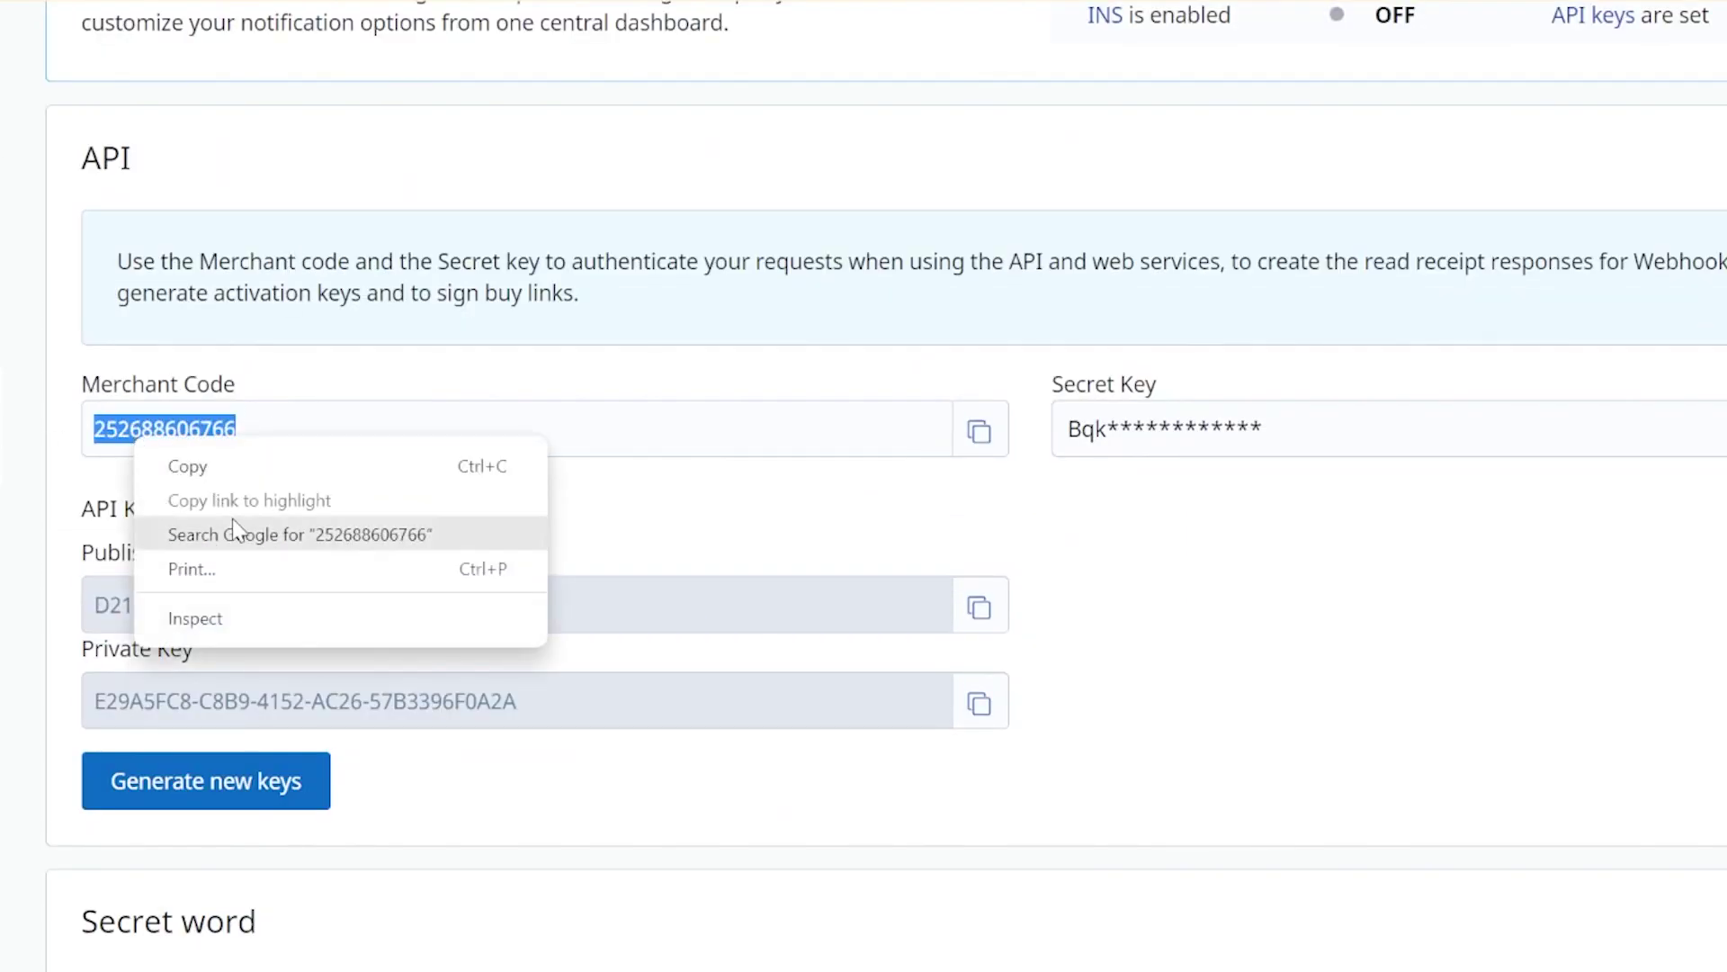
click(243, 468)
key(ctrl+Tab)
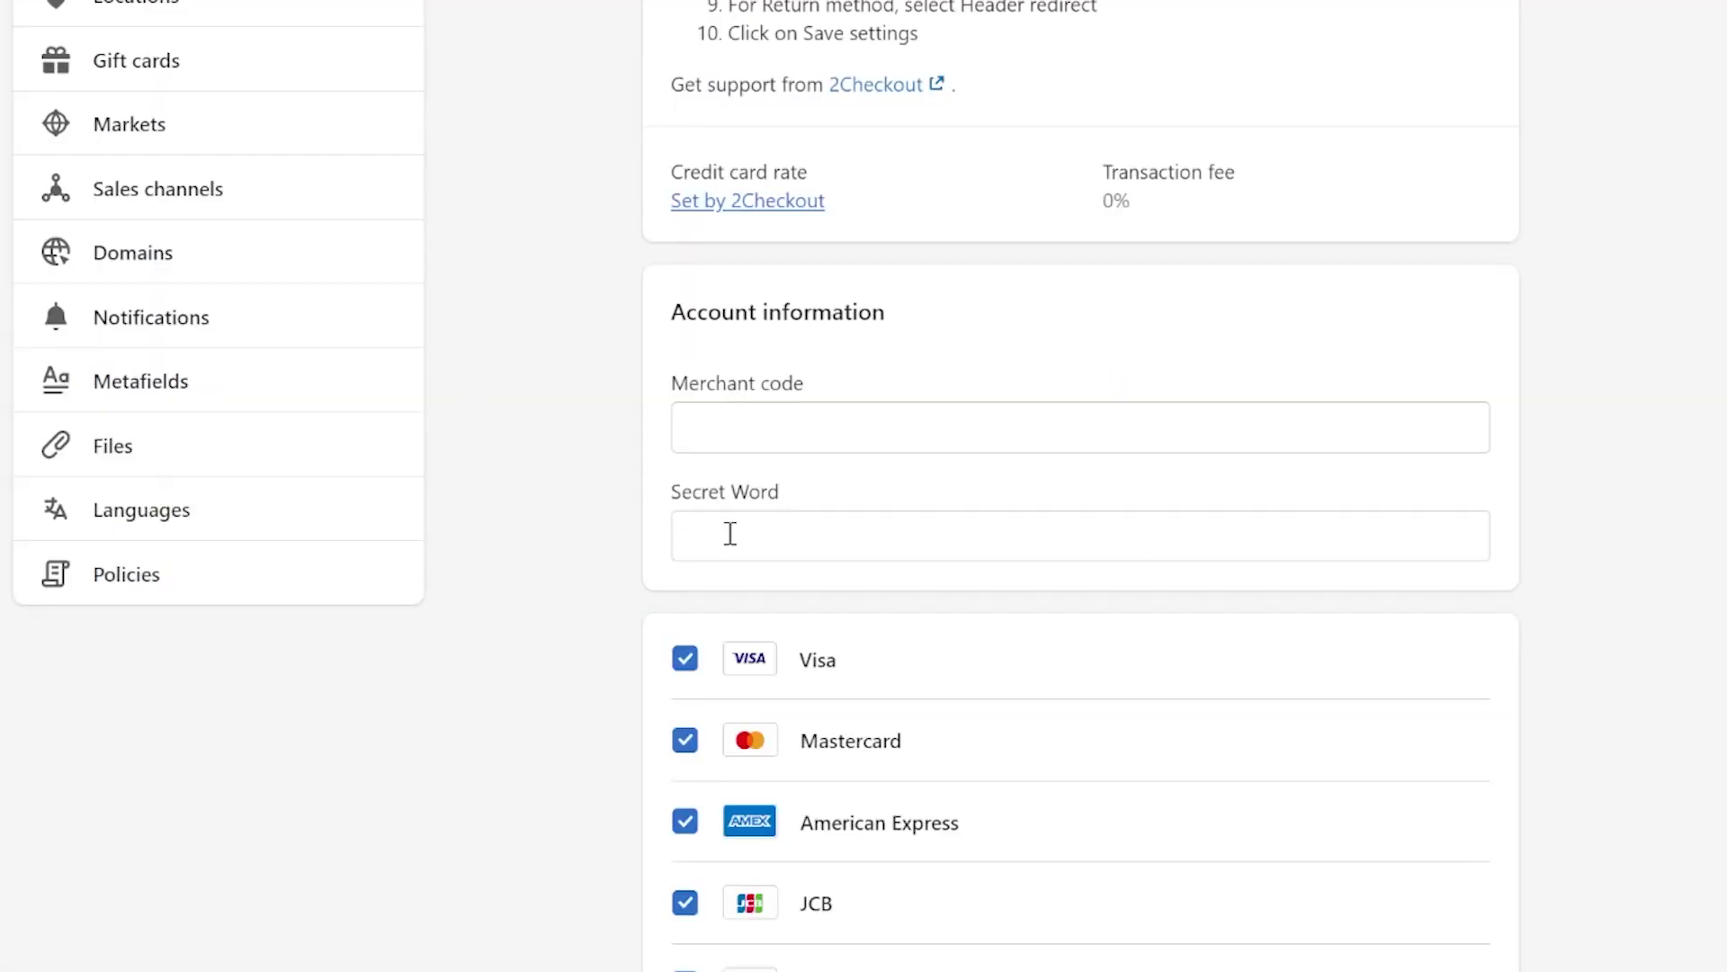
right_click(859, 428)
click(909, 656)
Try to carry the Secret Key from 2Checkout's API section over to Shopify's Secret Word field.
click(791, 540)
key(ctrl+Tab)
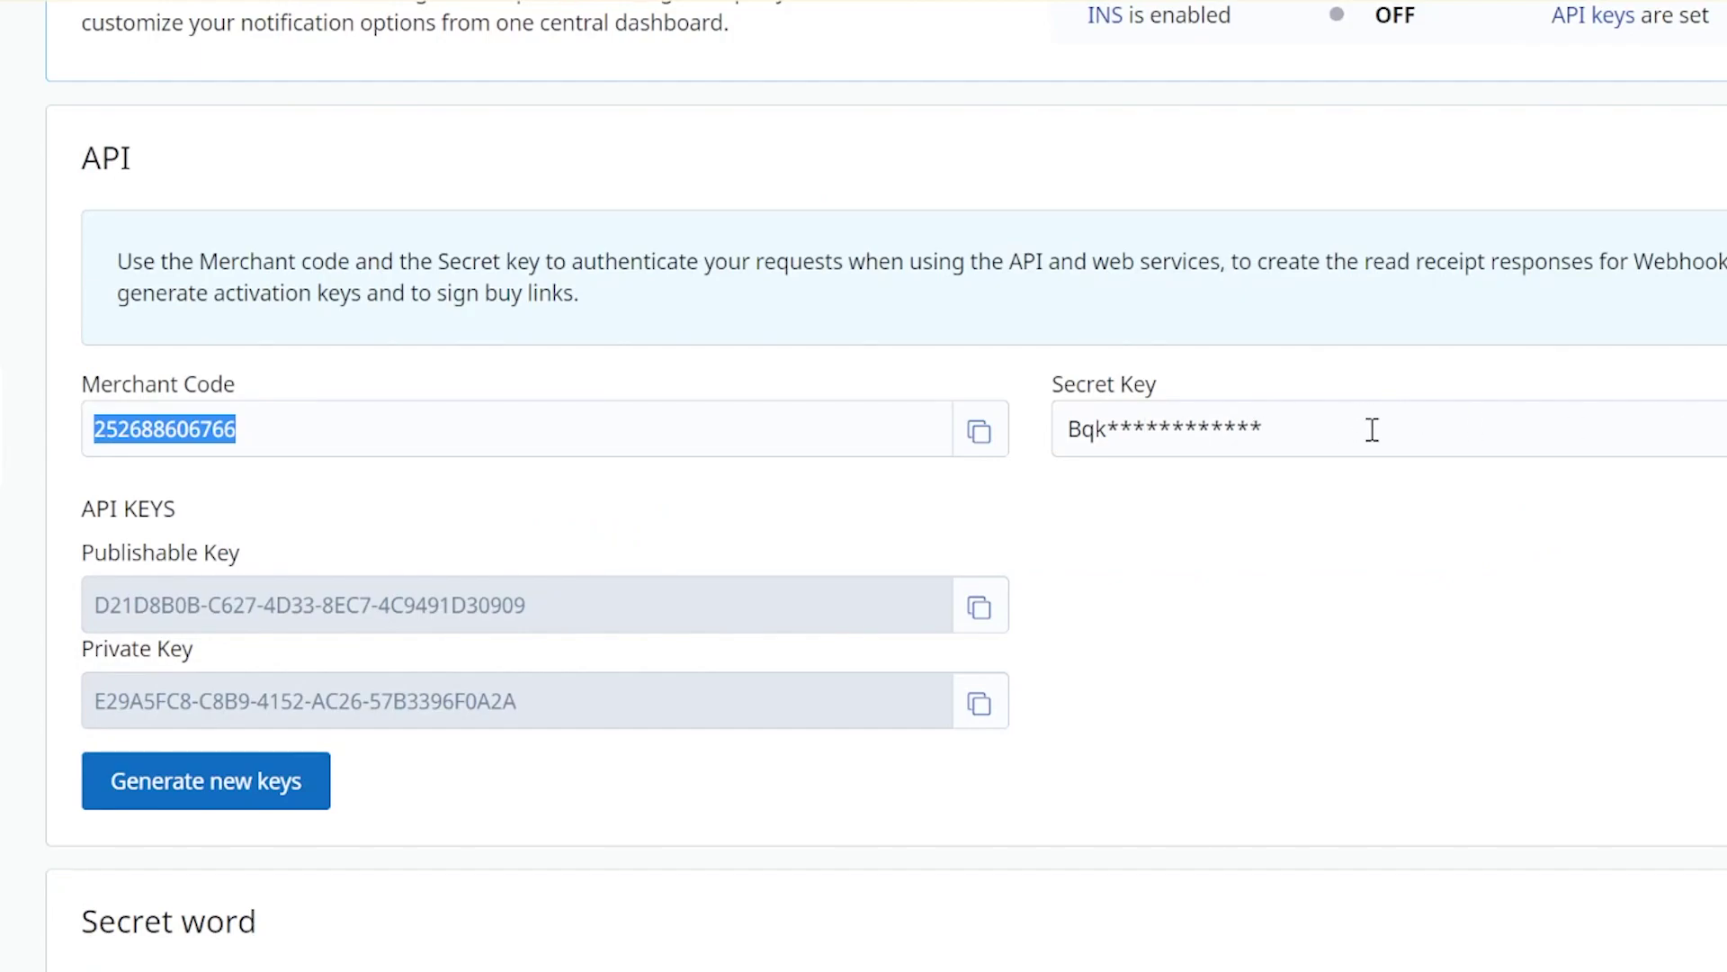
click(1293, 419)
key(ctrl+a)
key(ctrl+Tab)
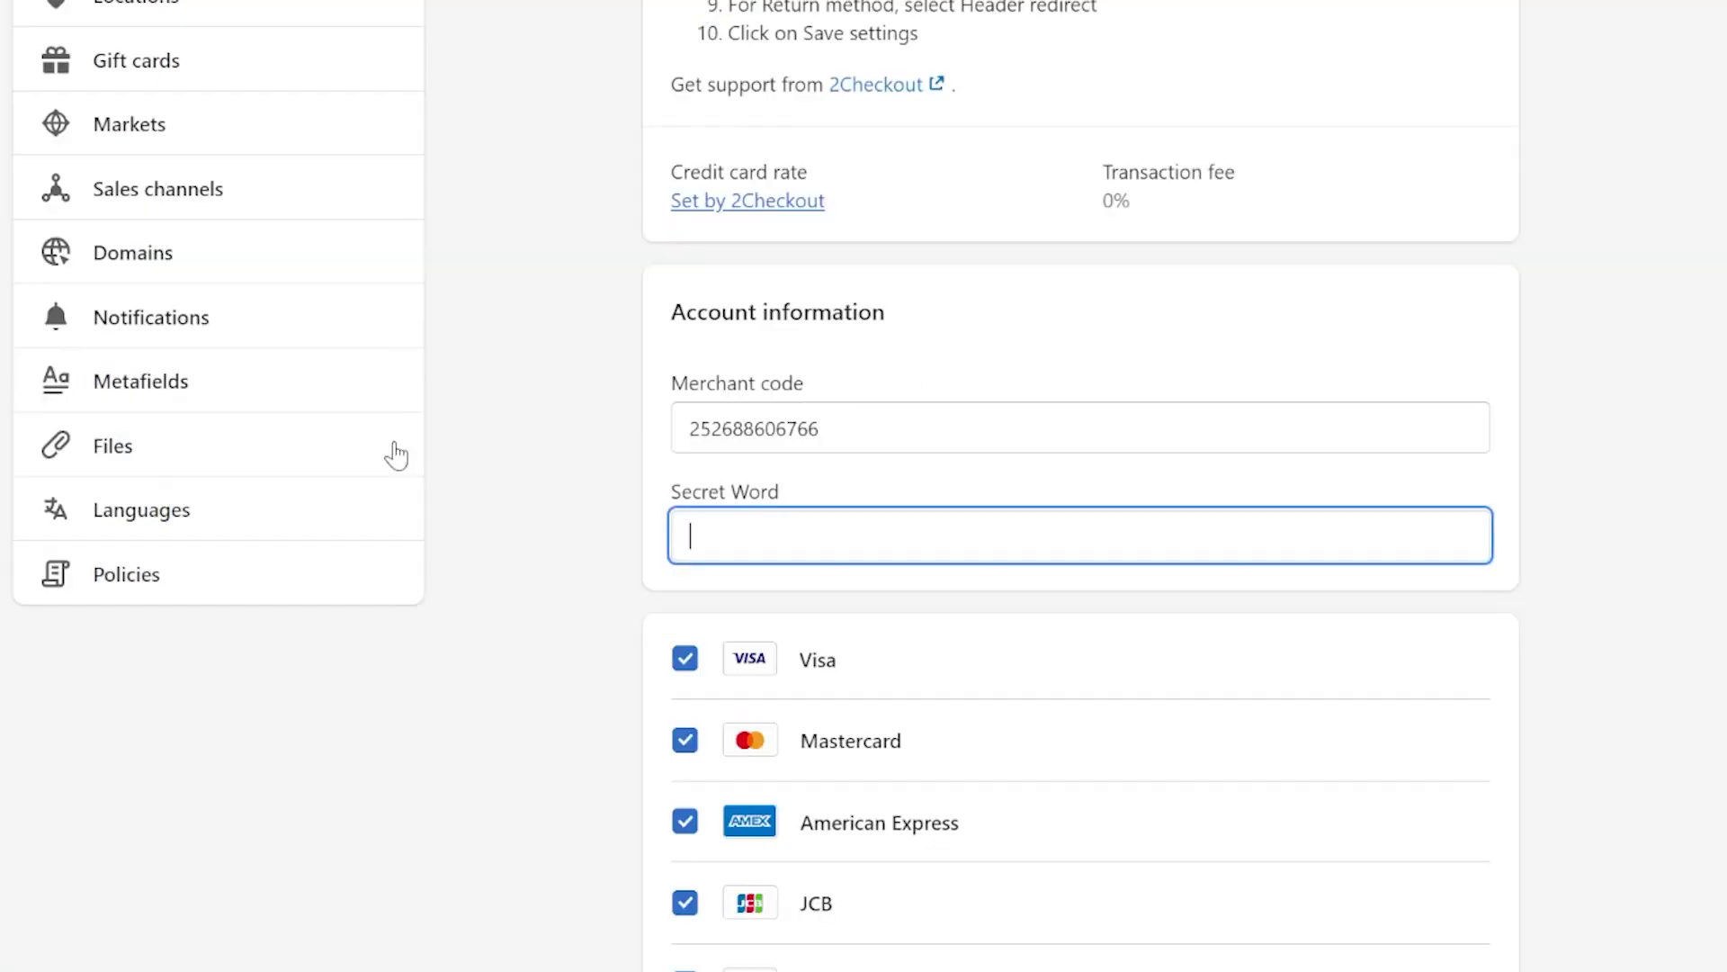
Activate 2Checkout with all listed card types enabled and test mode off, and return to the Payments settings.
scroll(572, 598, down, 4)
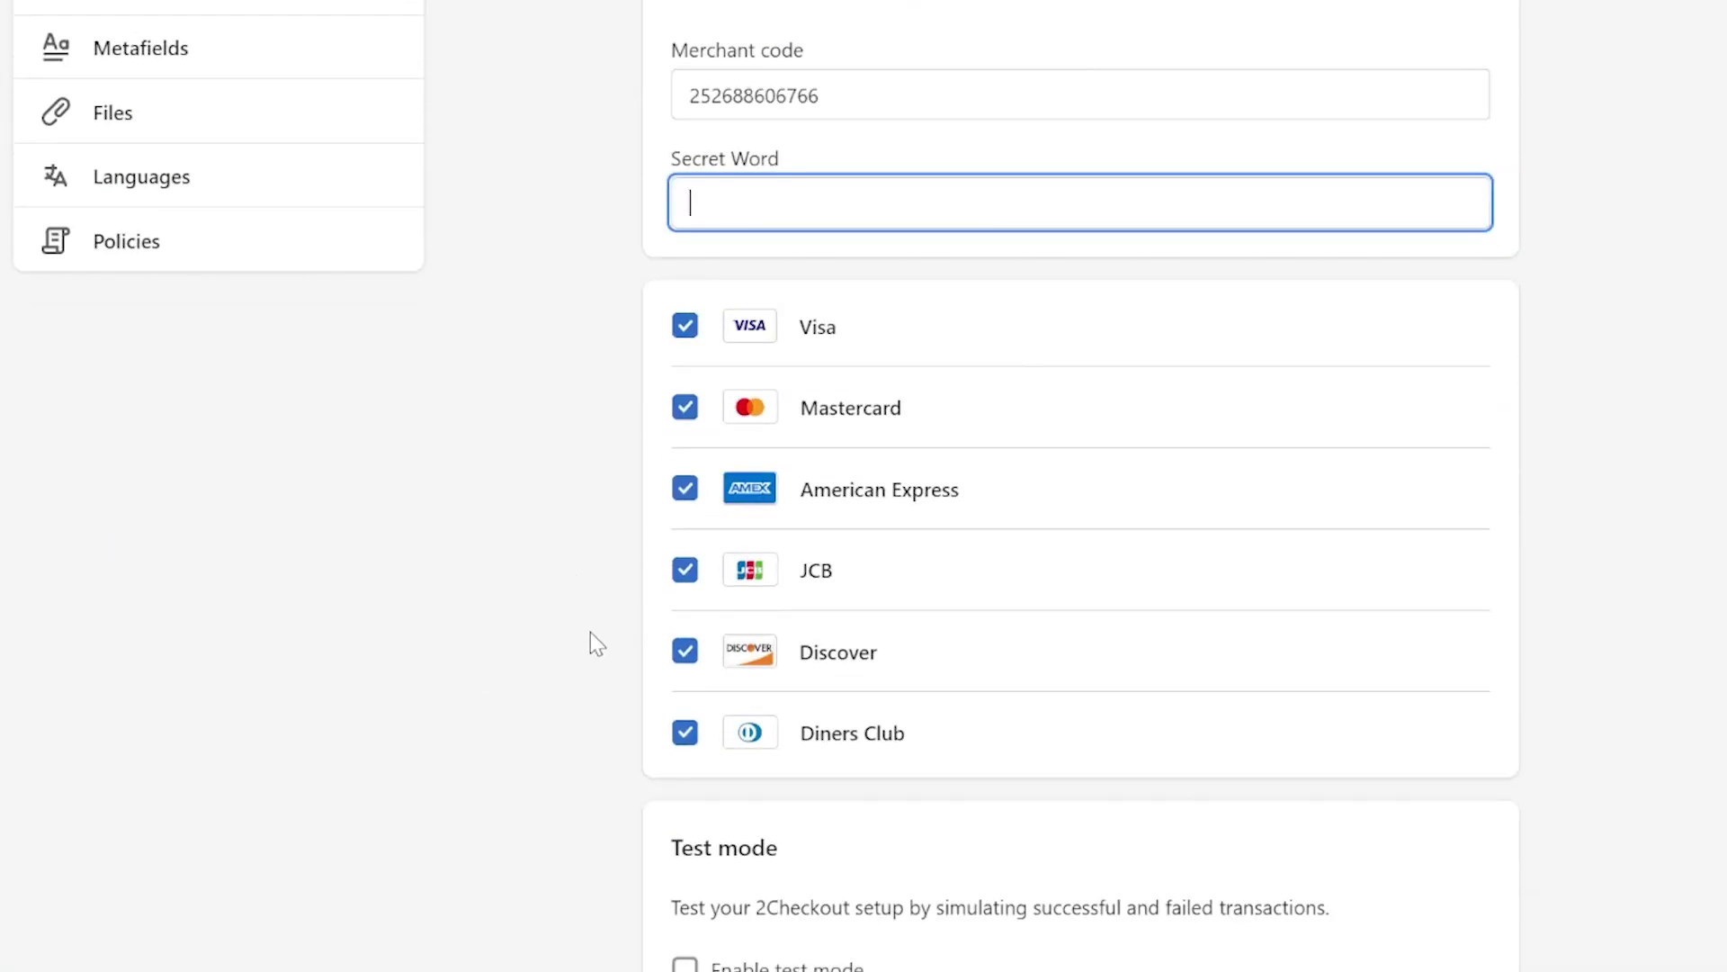
scroll(859, 790, down, 3)
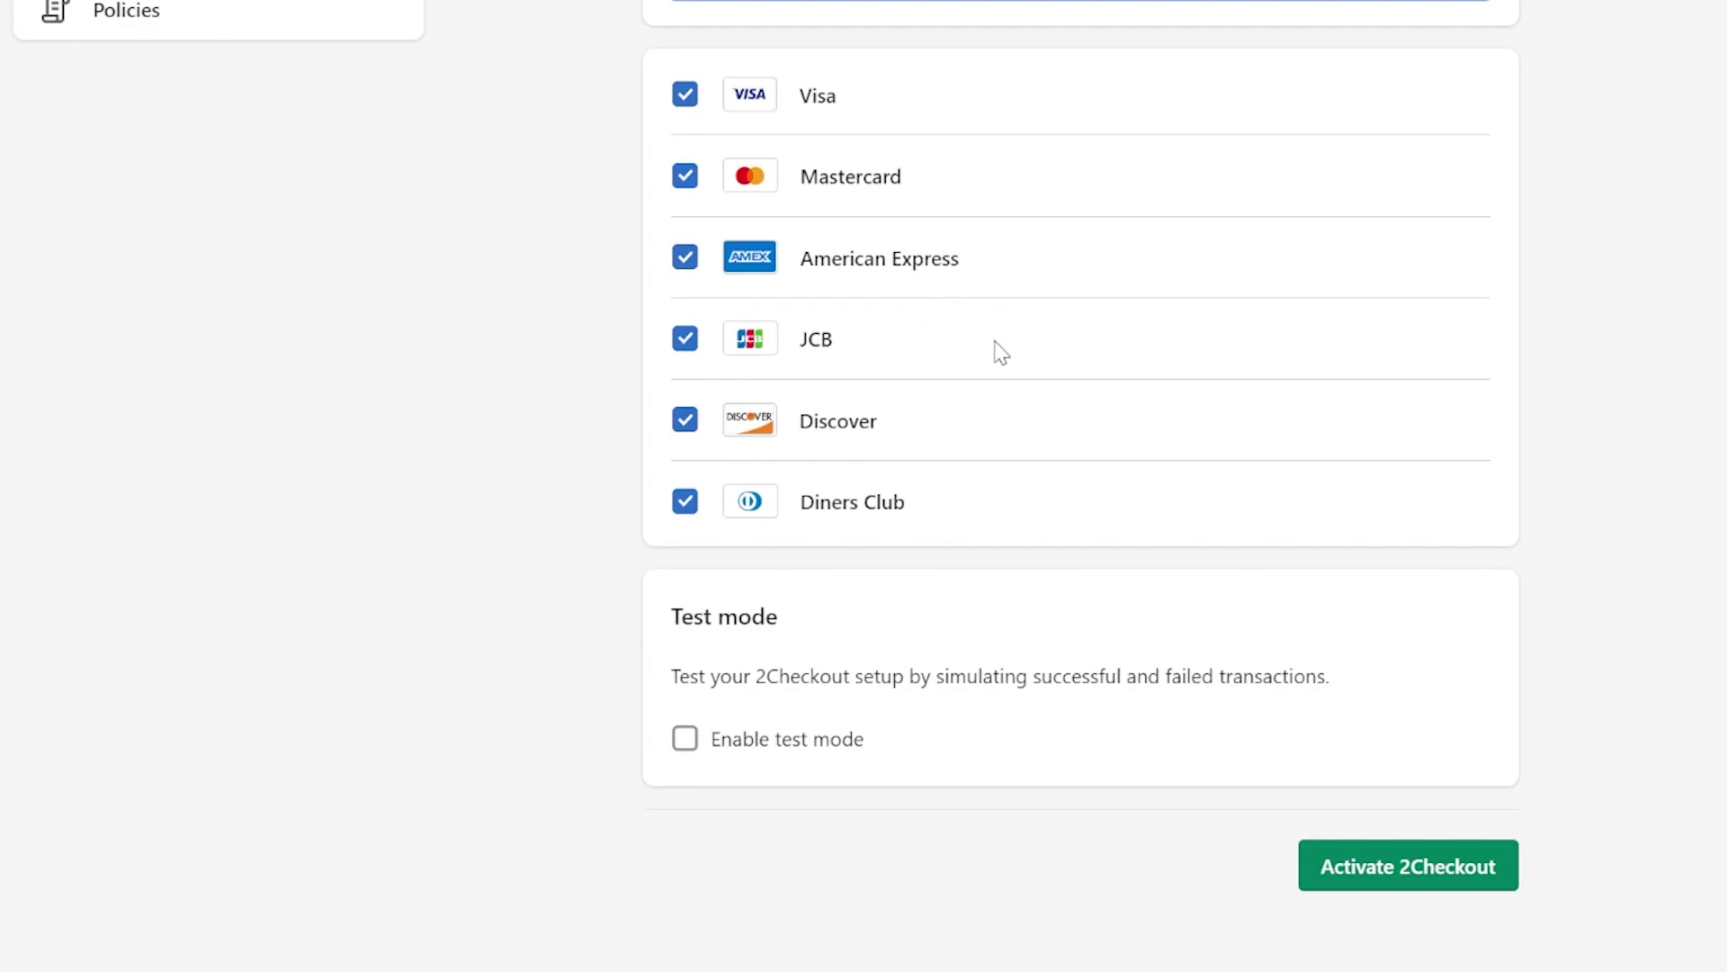
scroll(936, 505, up, 4)
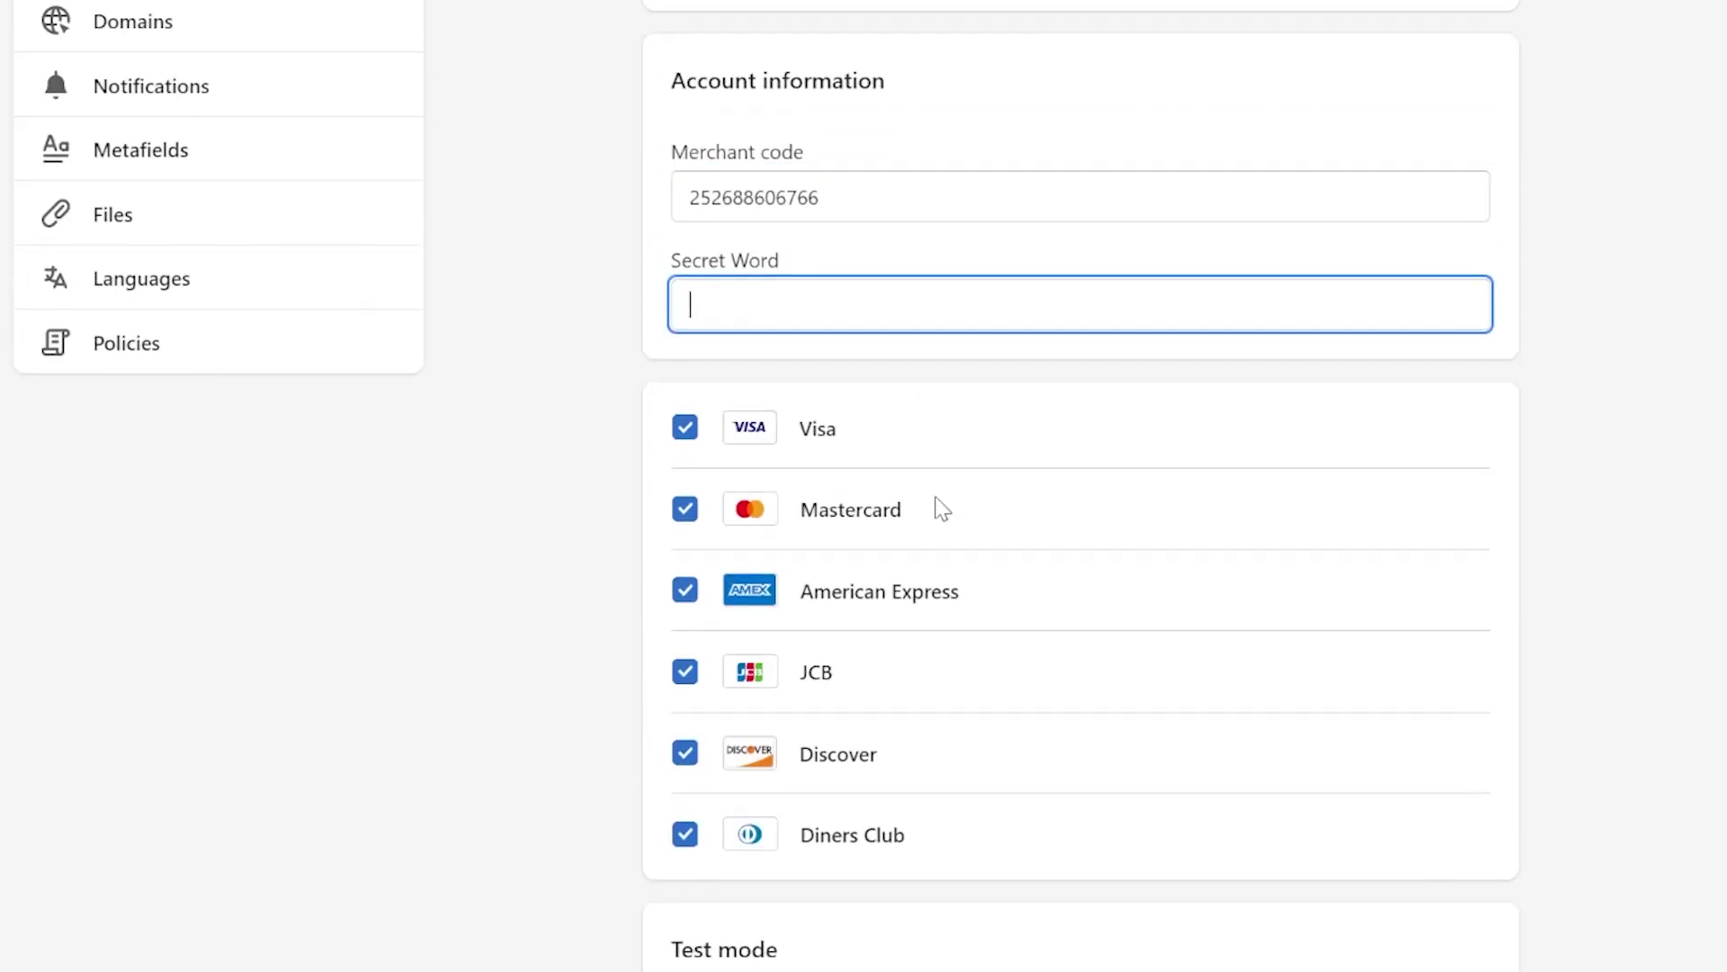
scroll(929, 467, down, 4)
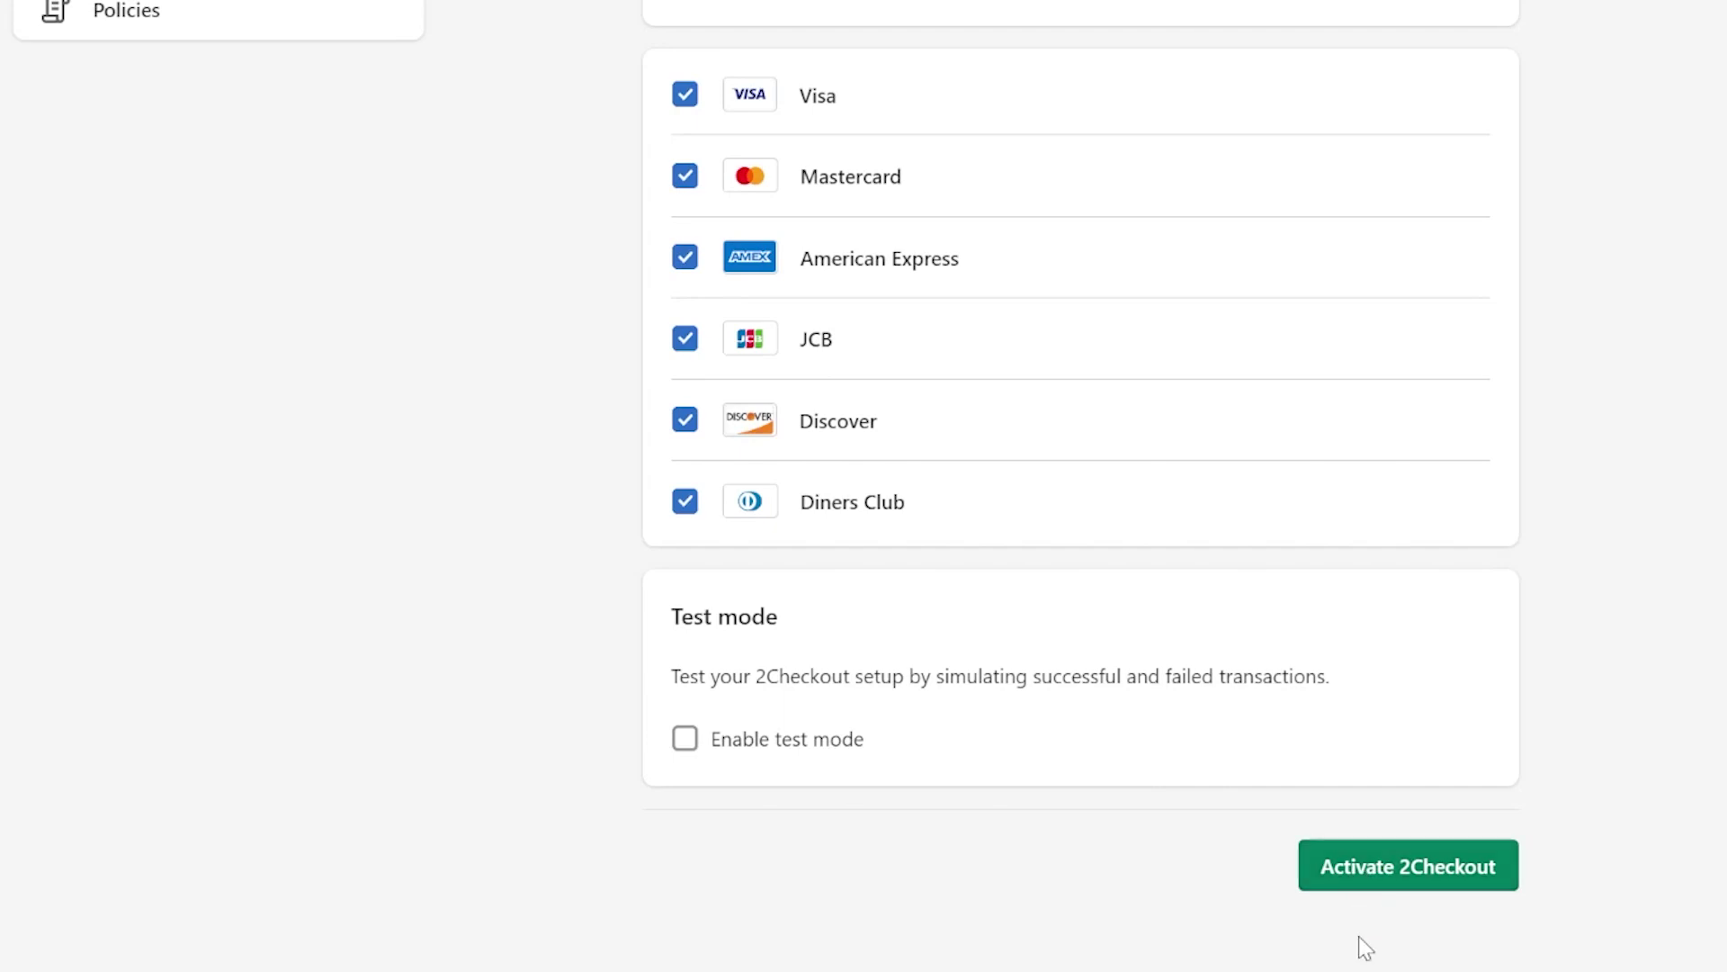
click(1391, 868)
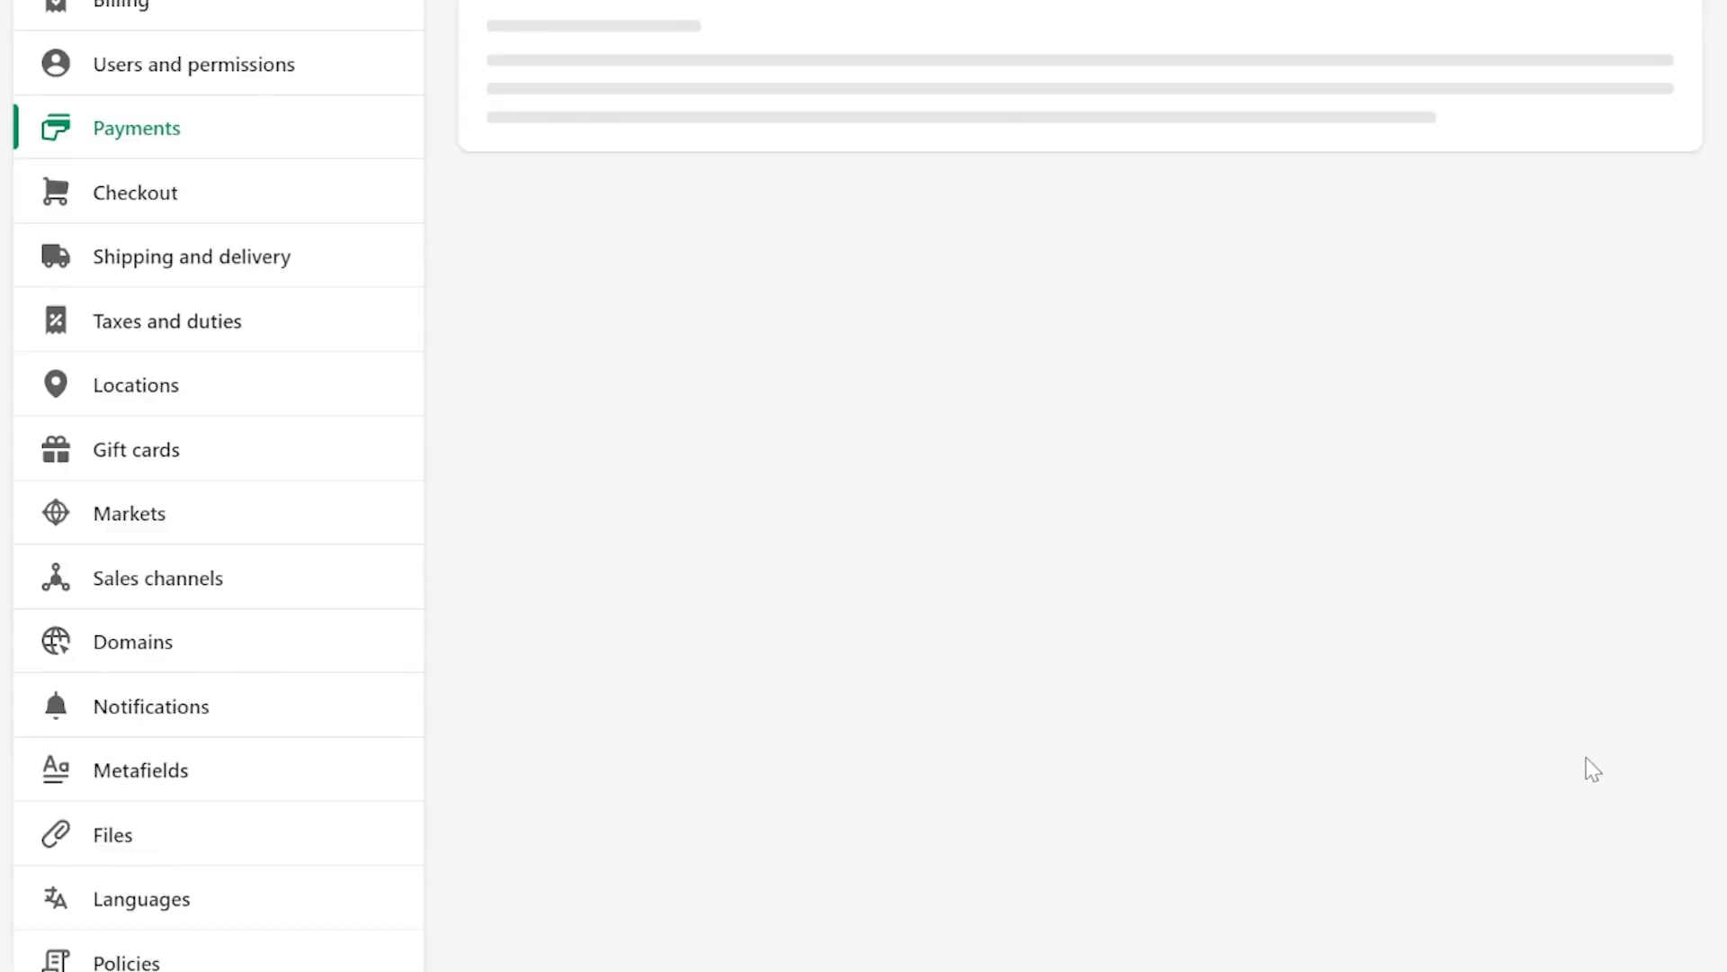
scroll(1589, 823, up, 1)
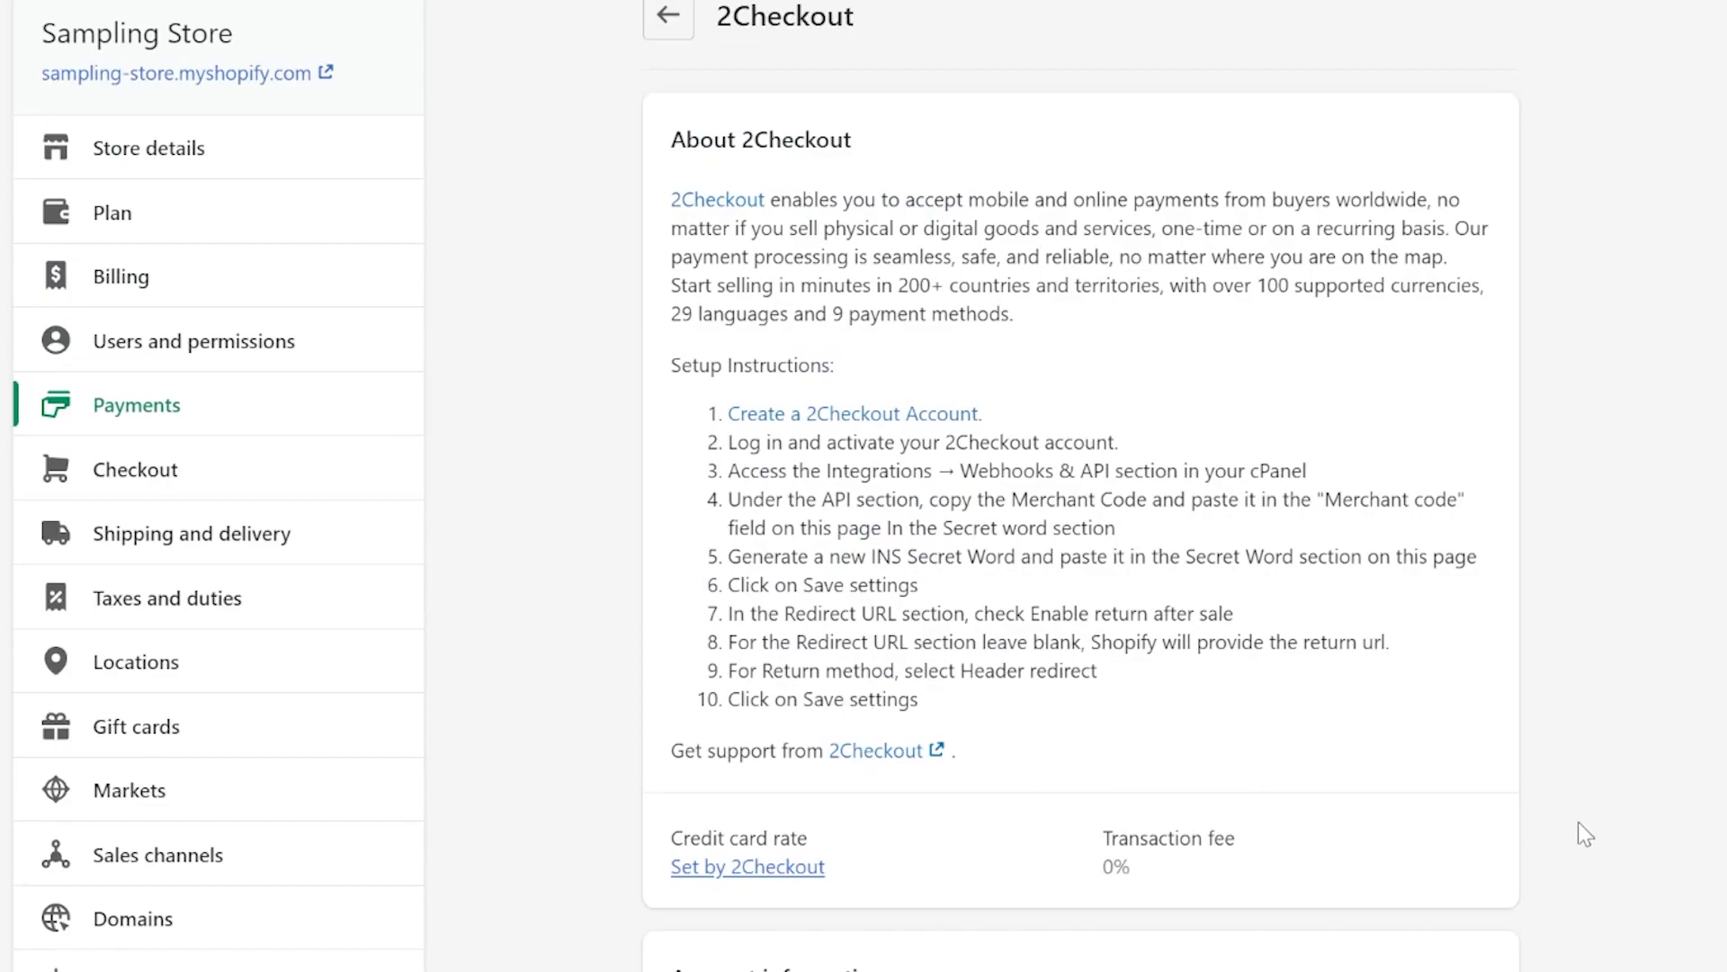
click(670, 17)
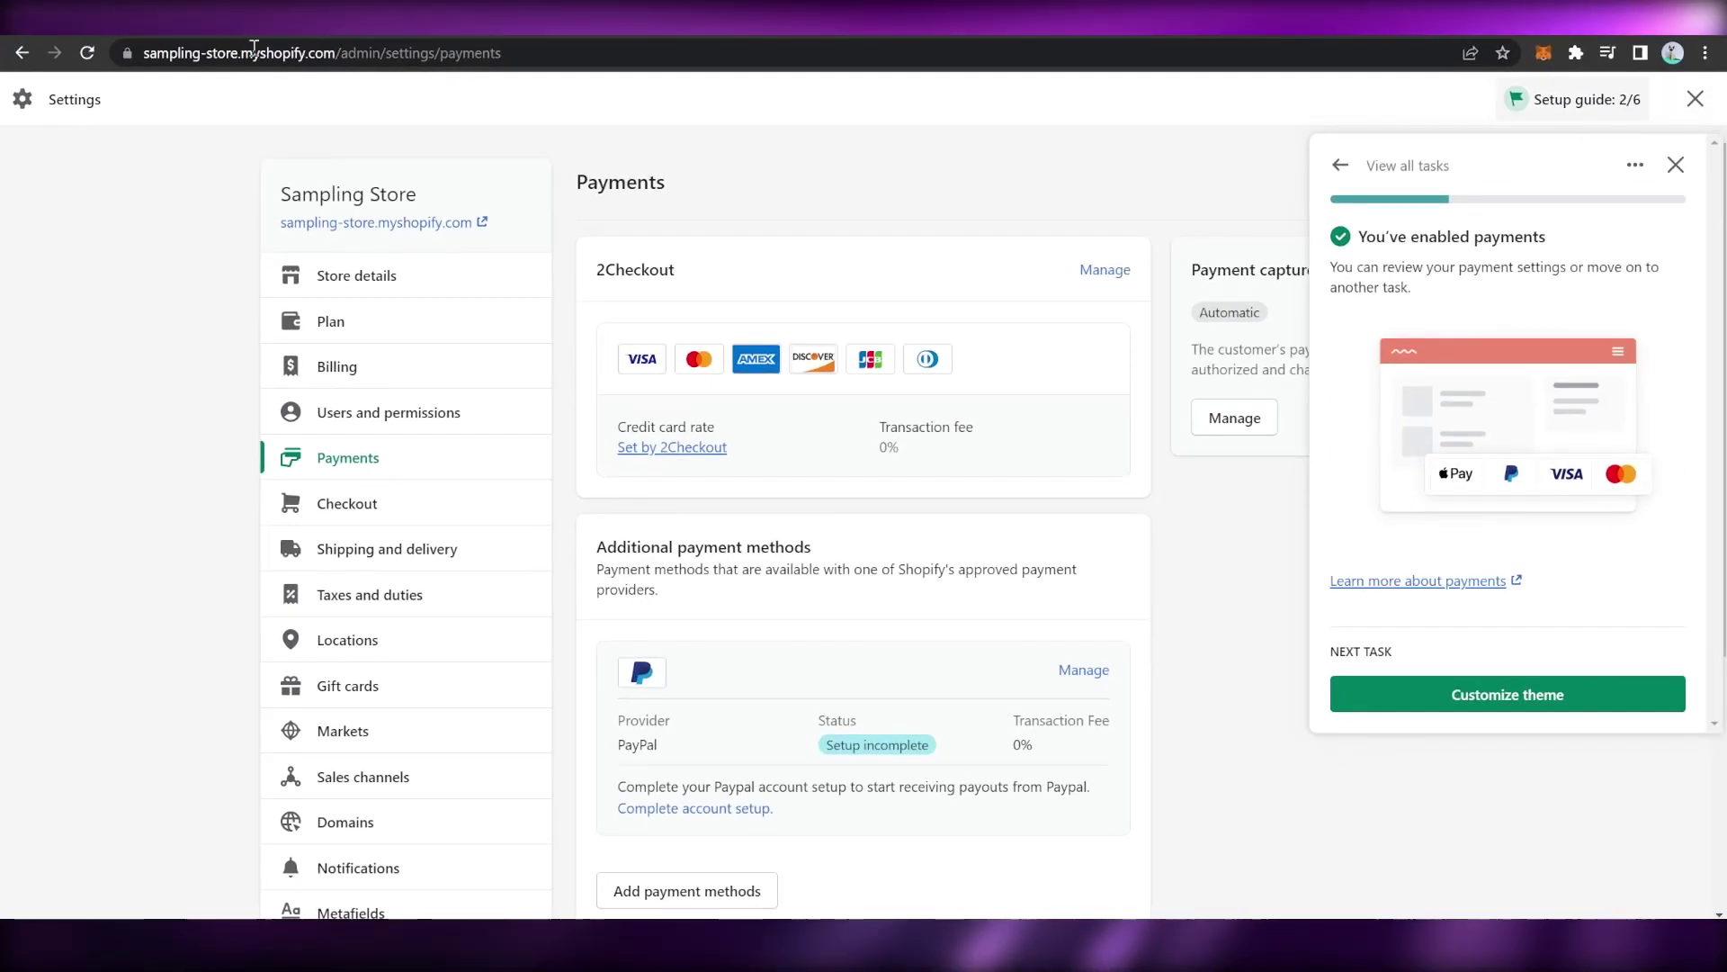
Go to the Shopify website and log in to the Sampling Store admin home page.
click(253, 50)
text(sh)
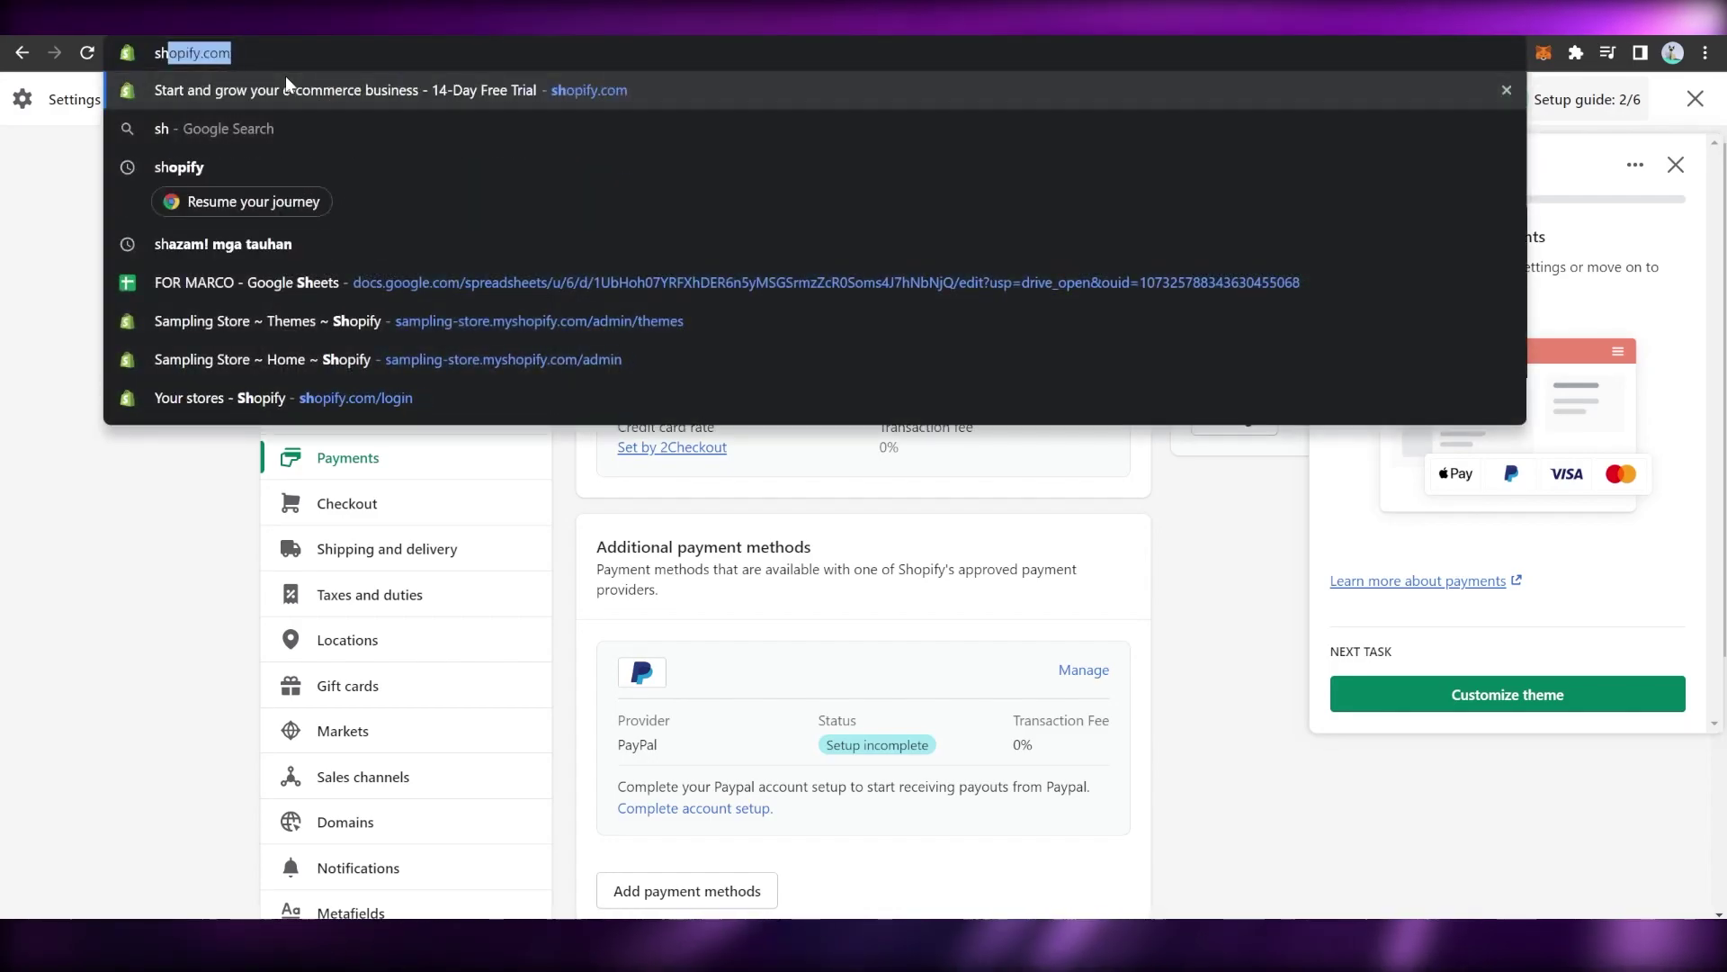
text(op)
key(Return)
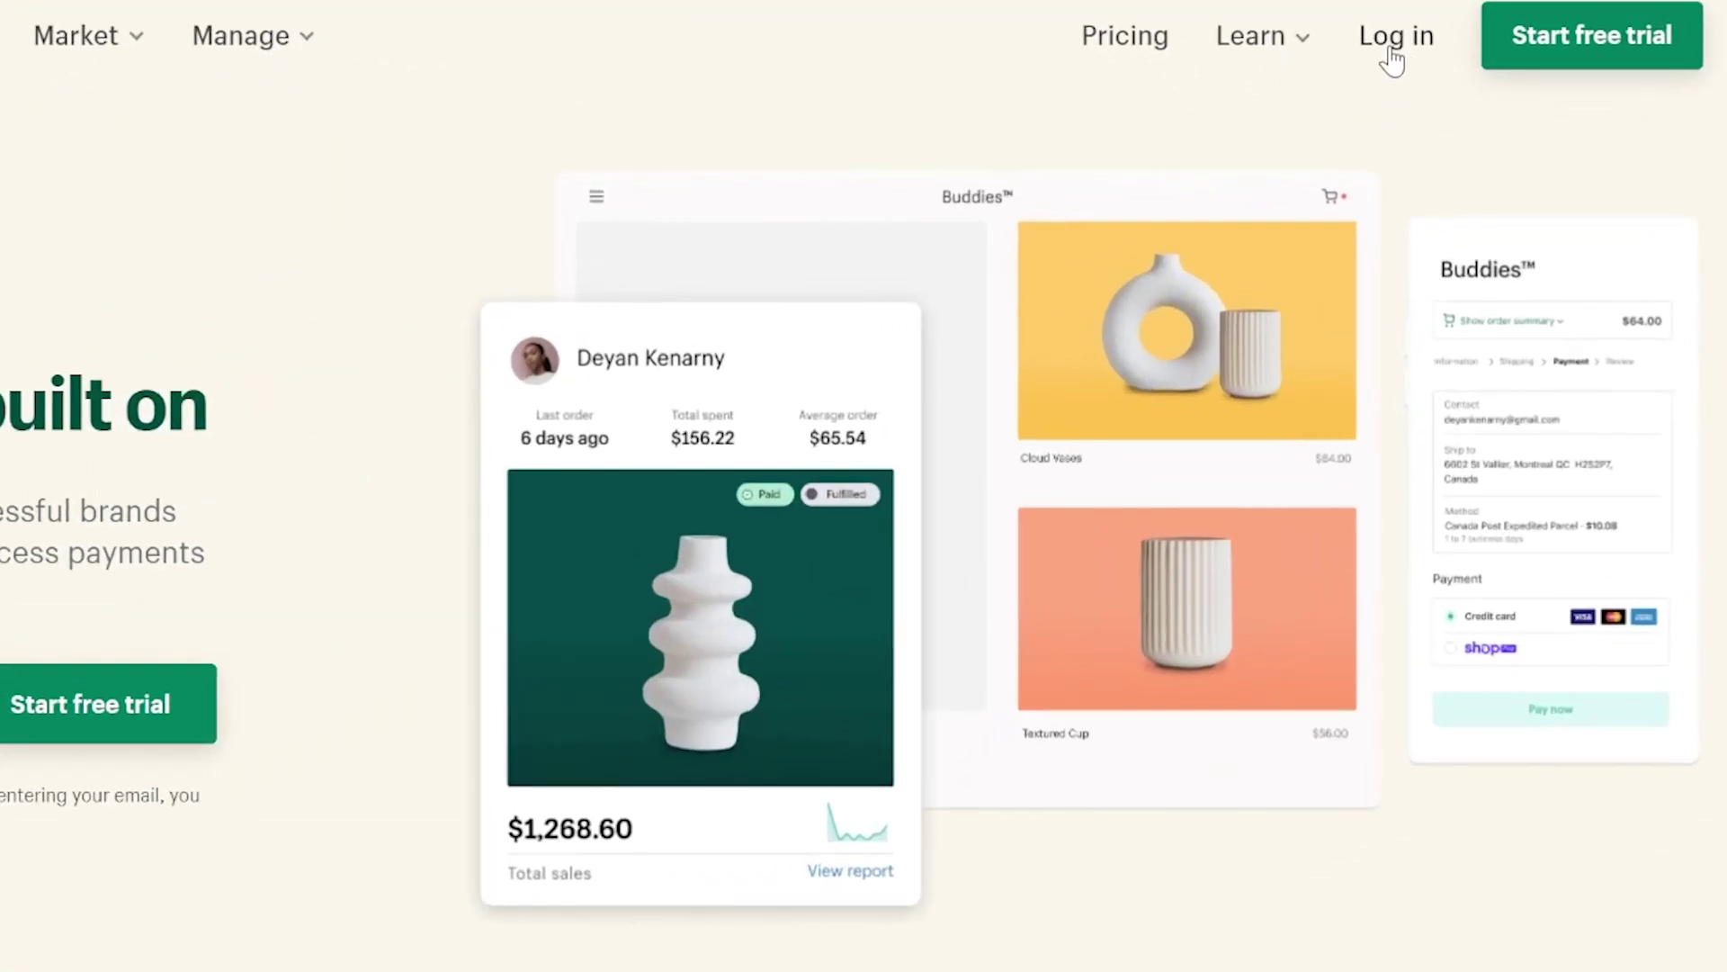
click(1392, 60)
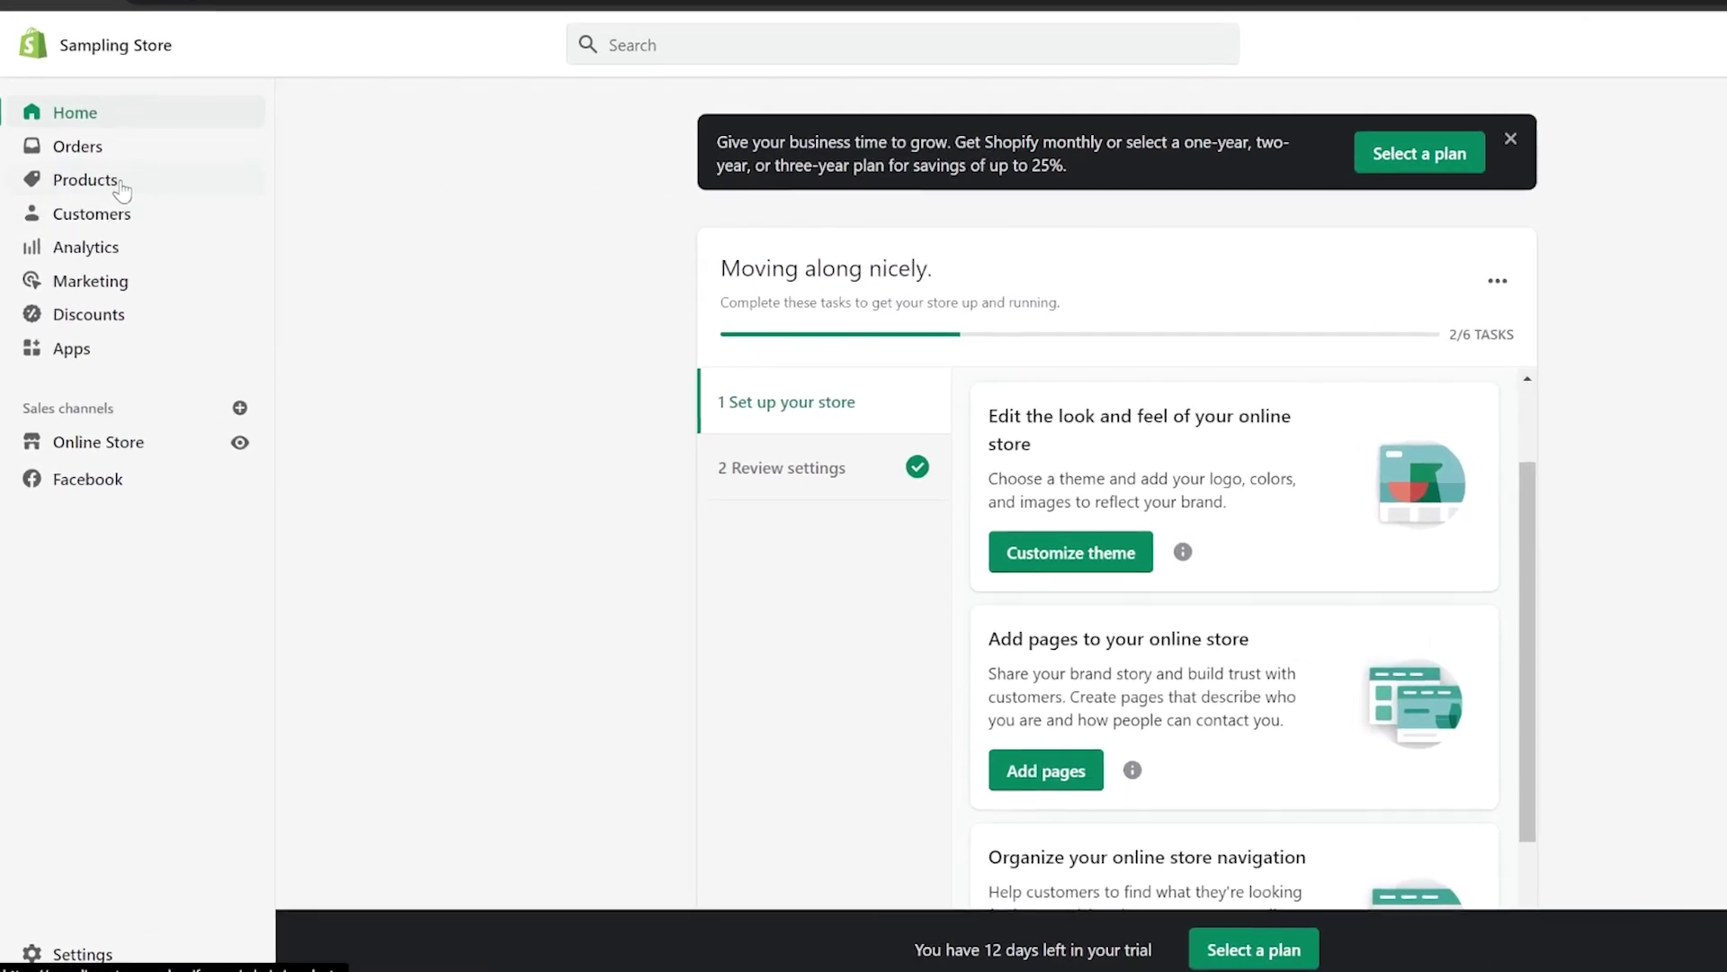
Set the draft Disposable MicroBrush eyelash extension product as active in the Products list.
click(99, 220)
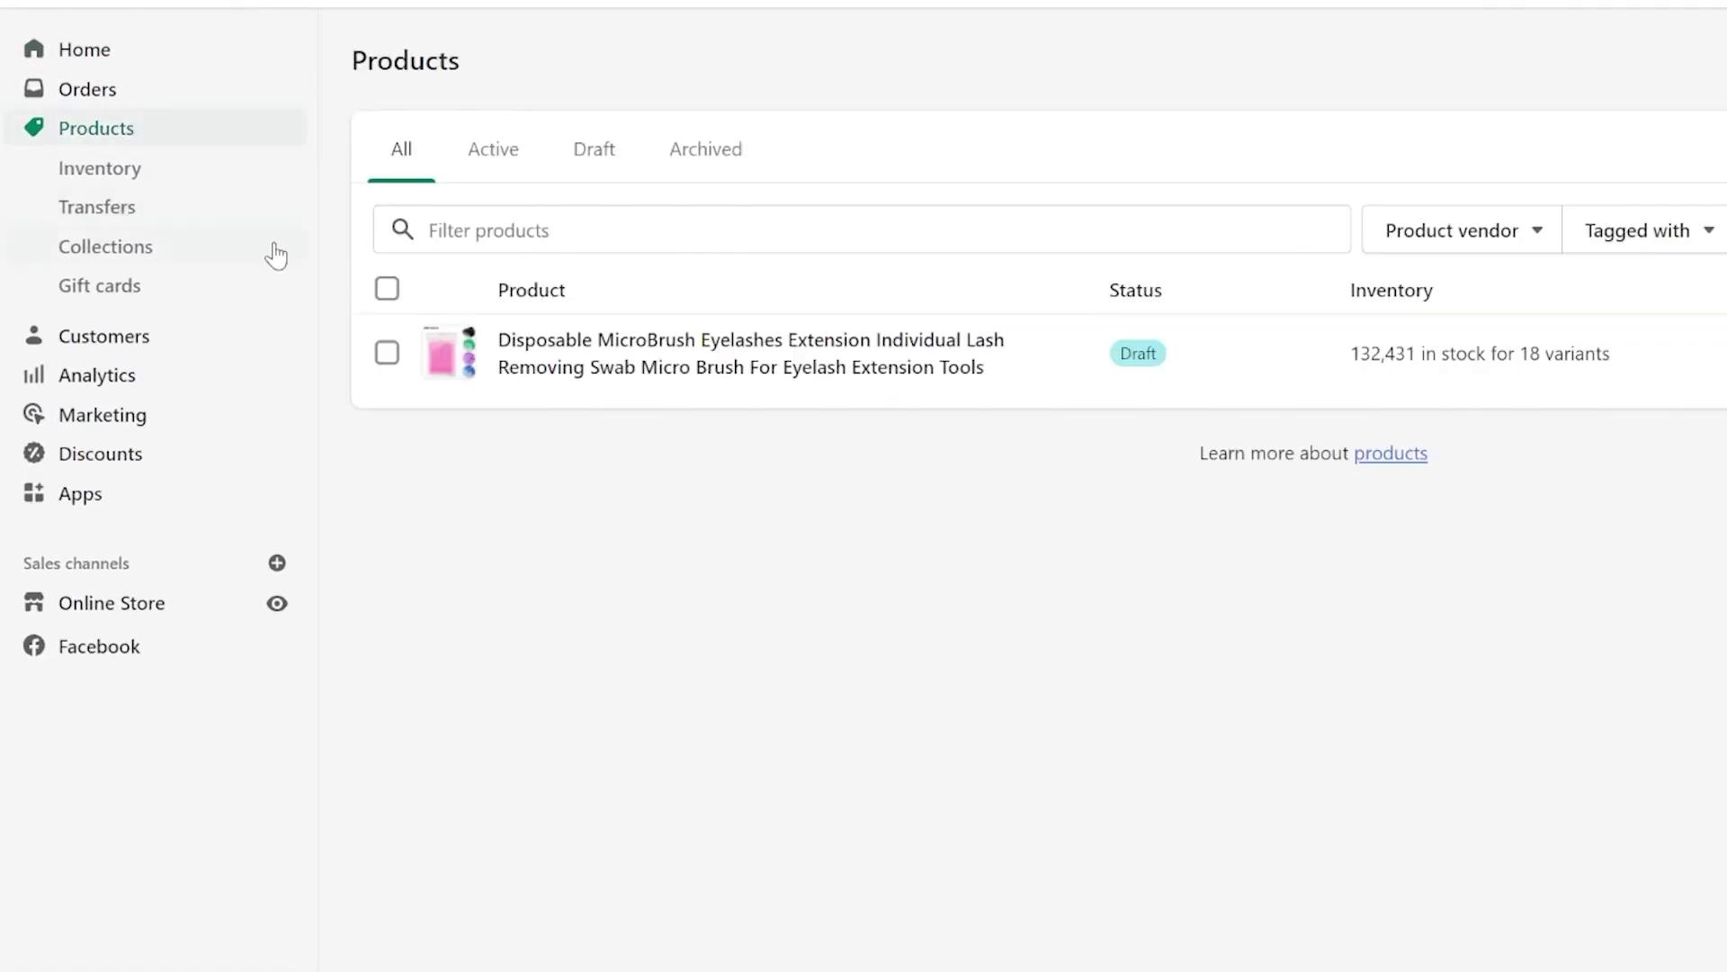
click(1165, 370)
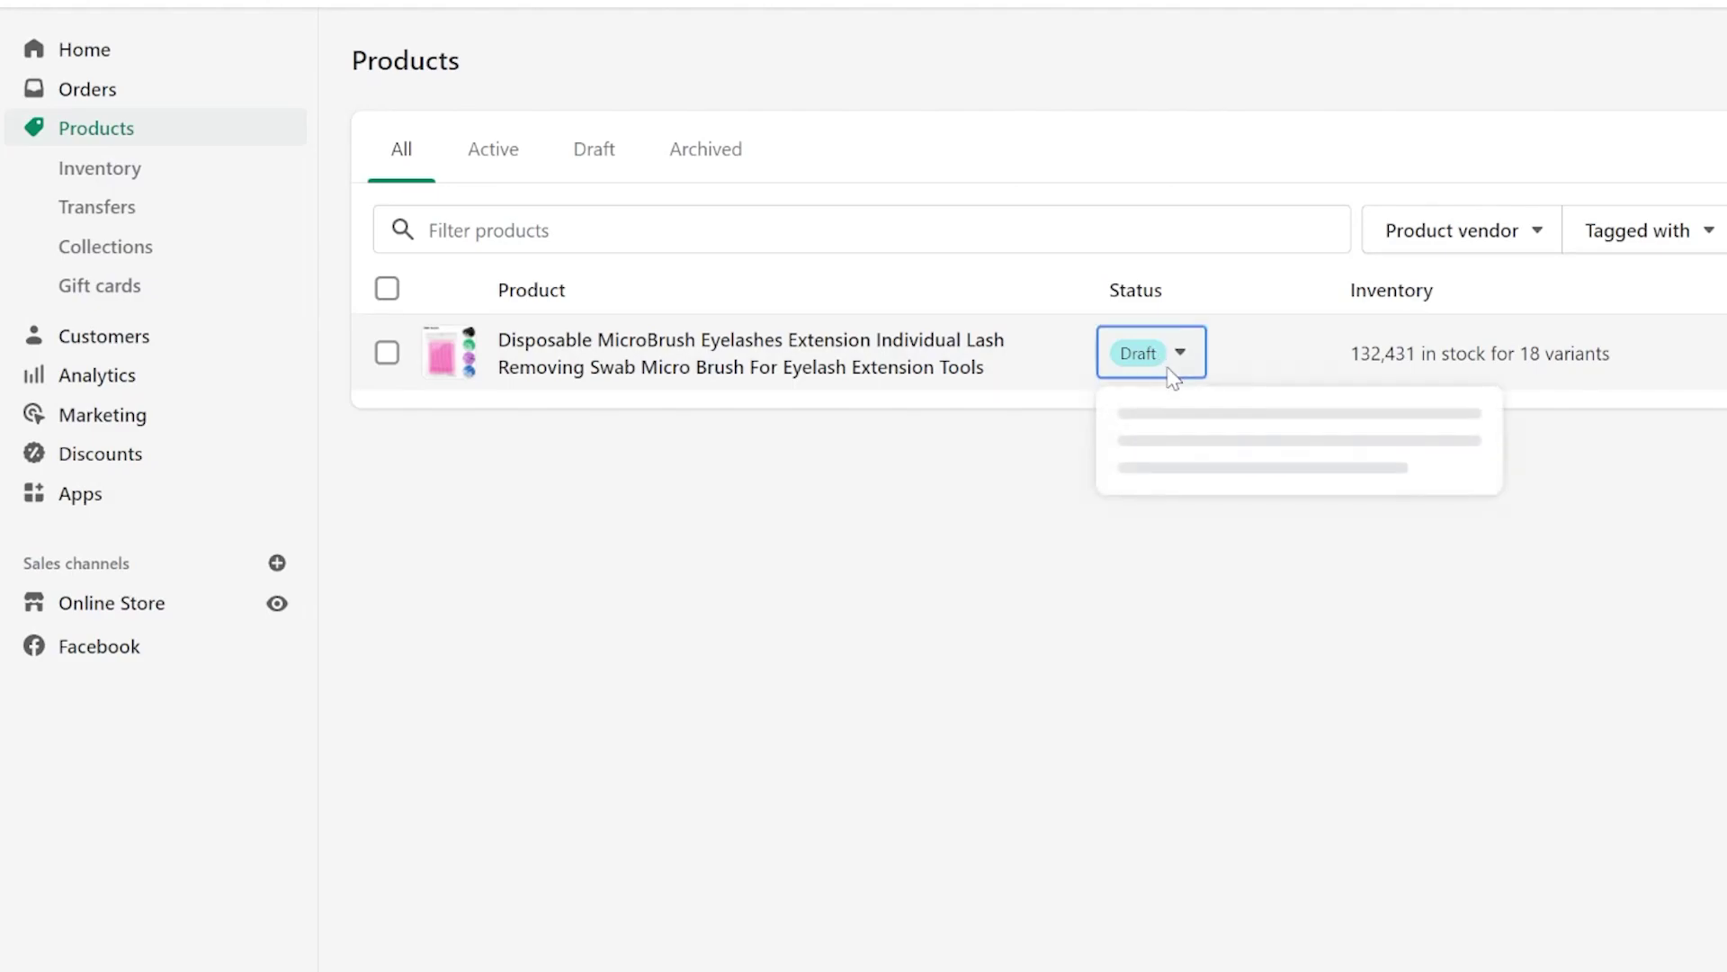
click(1156, 369)
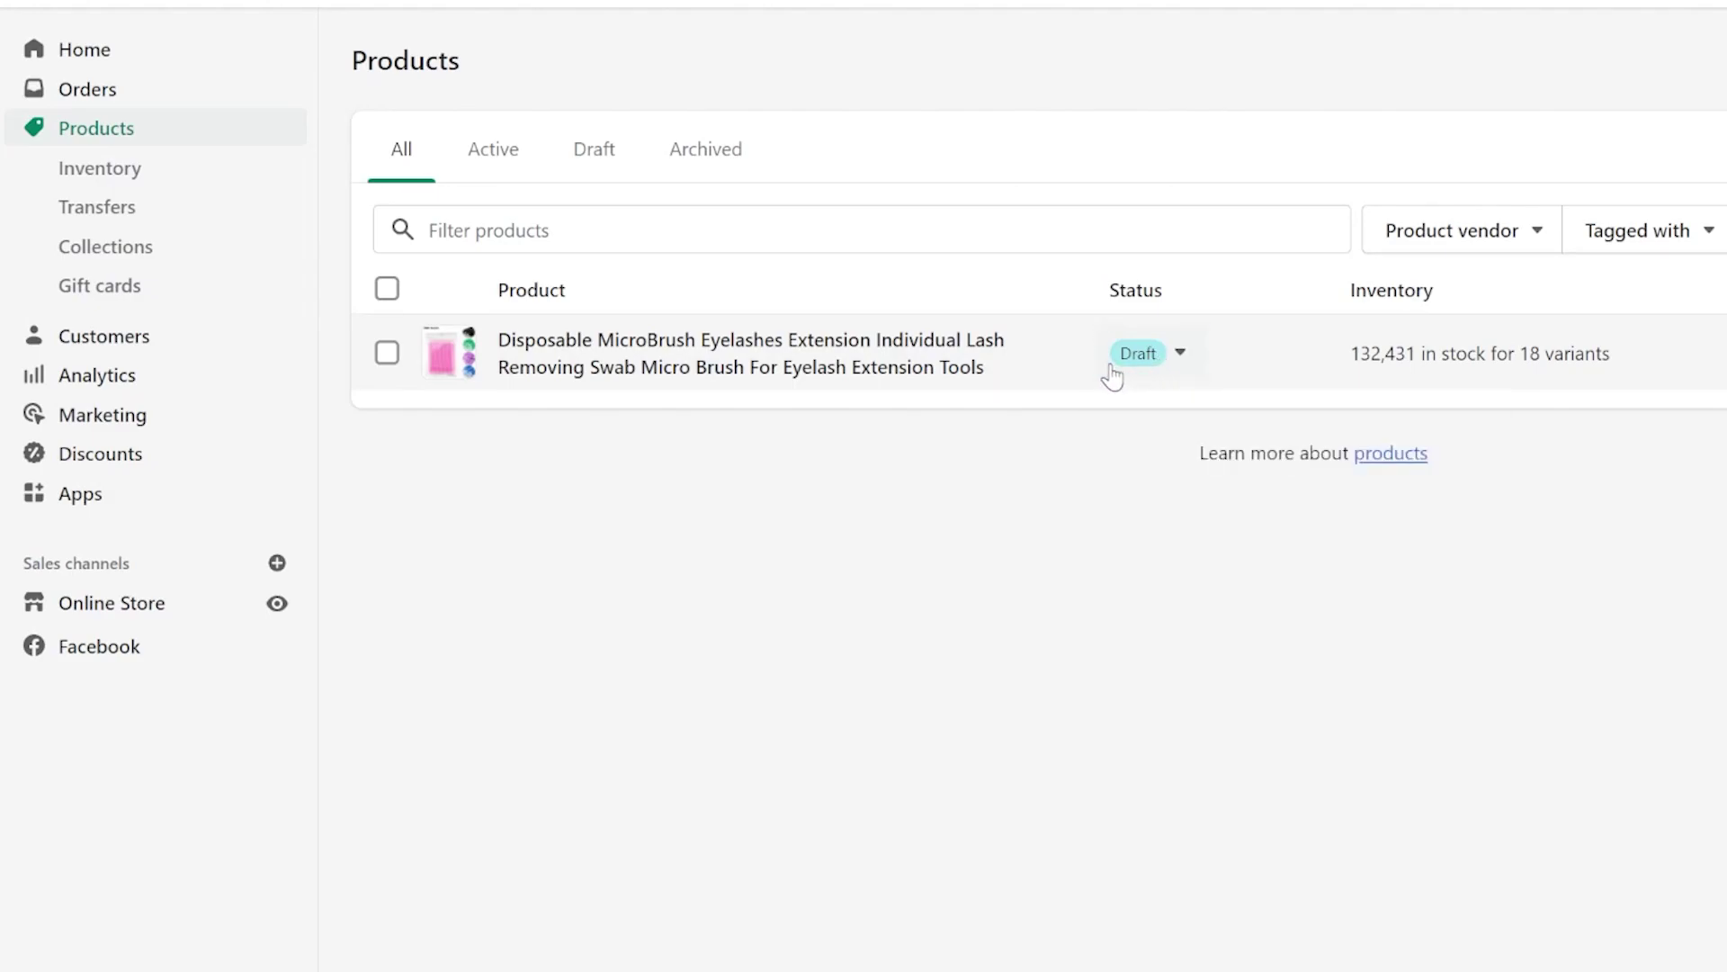
click(387, 289)
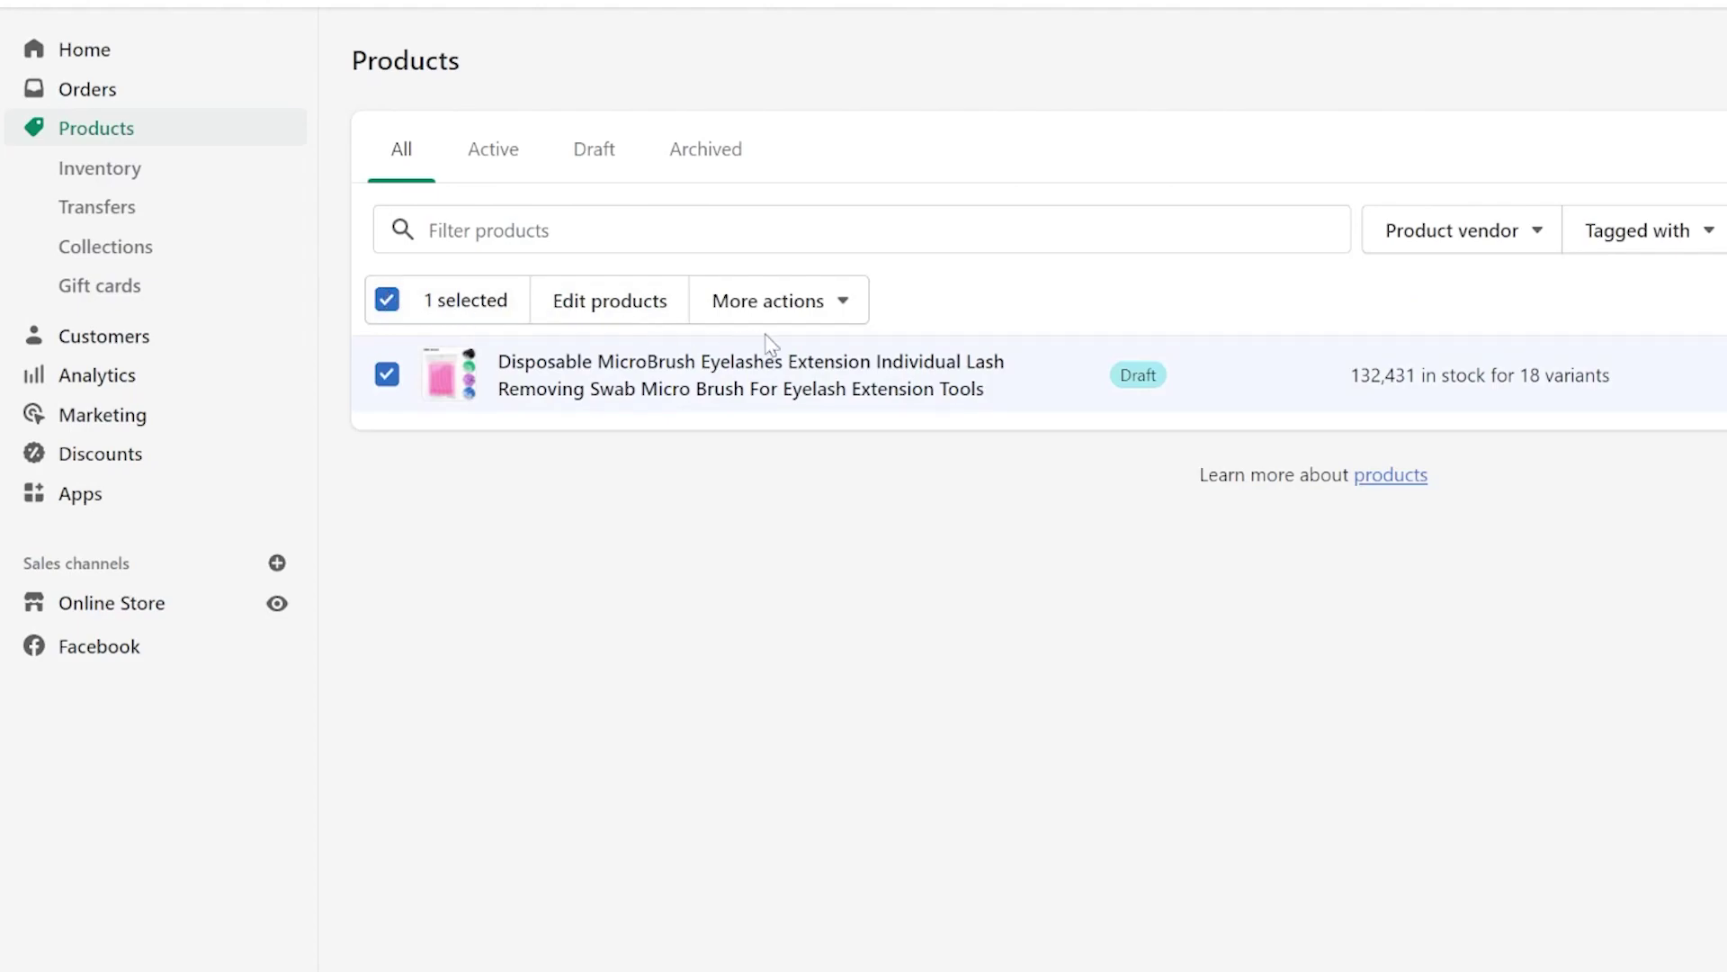
click(1179, 403)
click(739, 302)
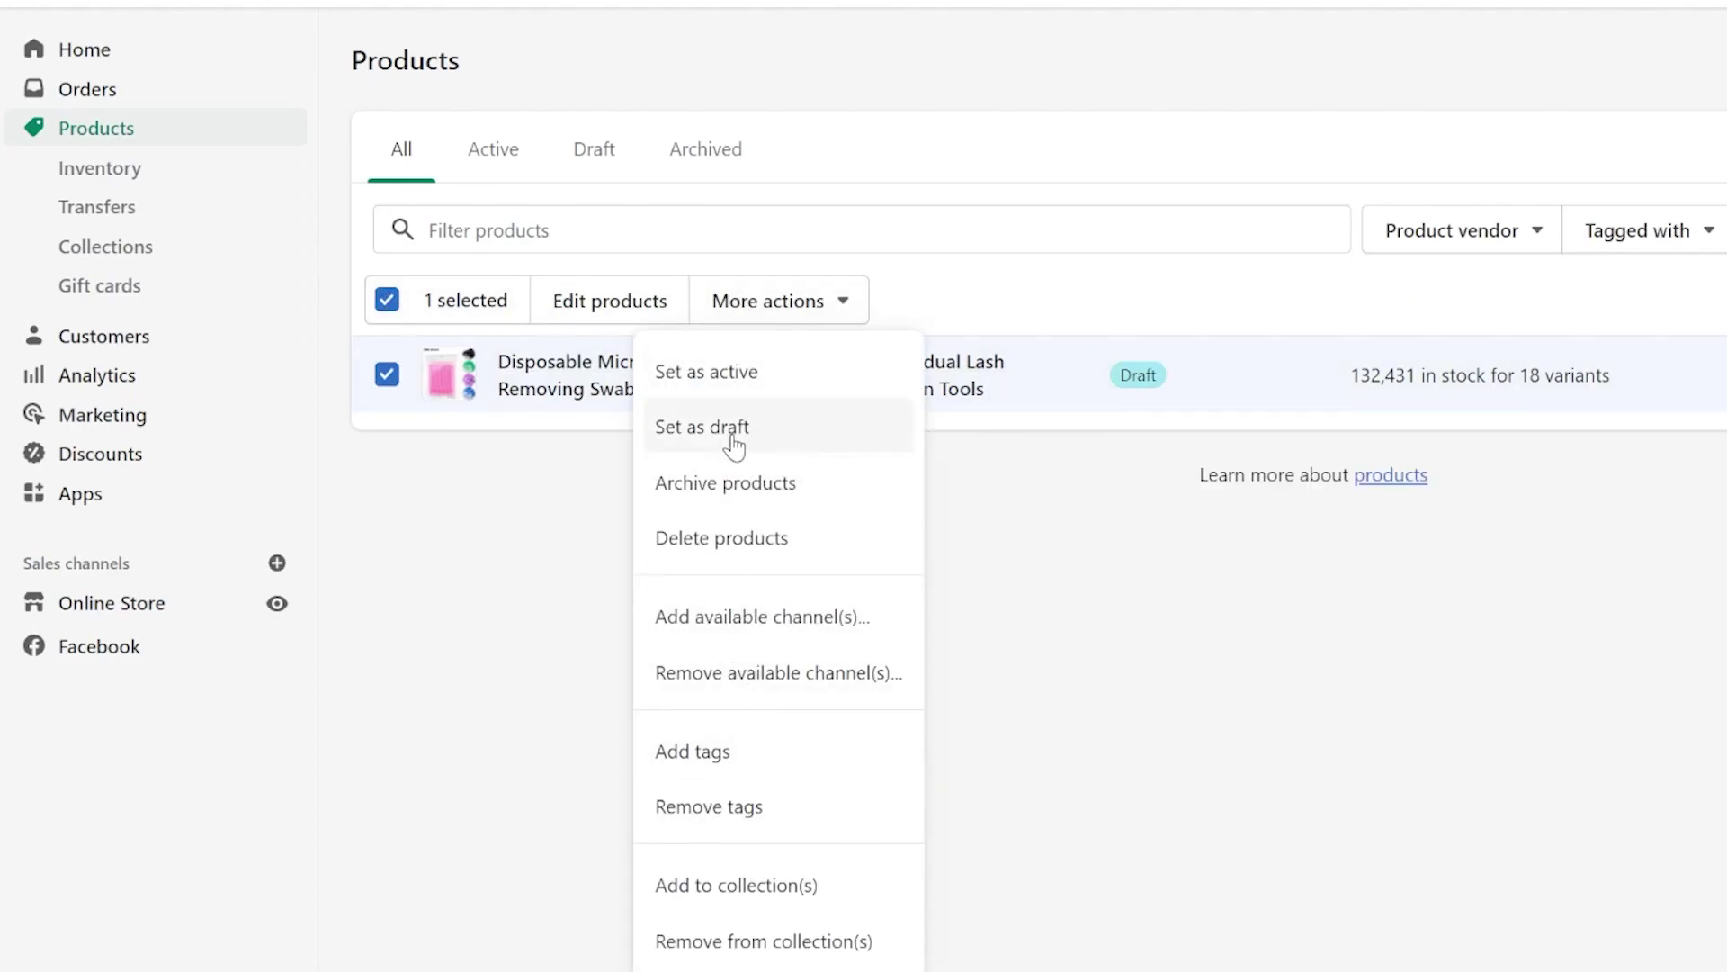
click(752, 378)
click(1453, 594)
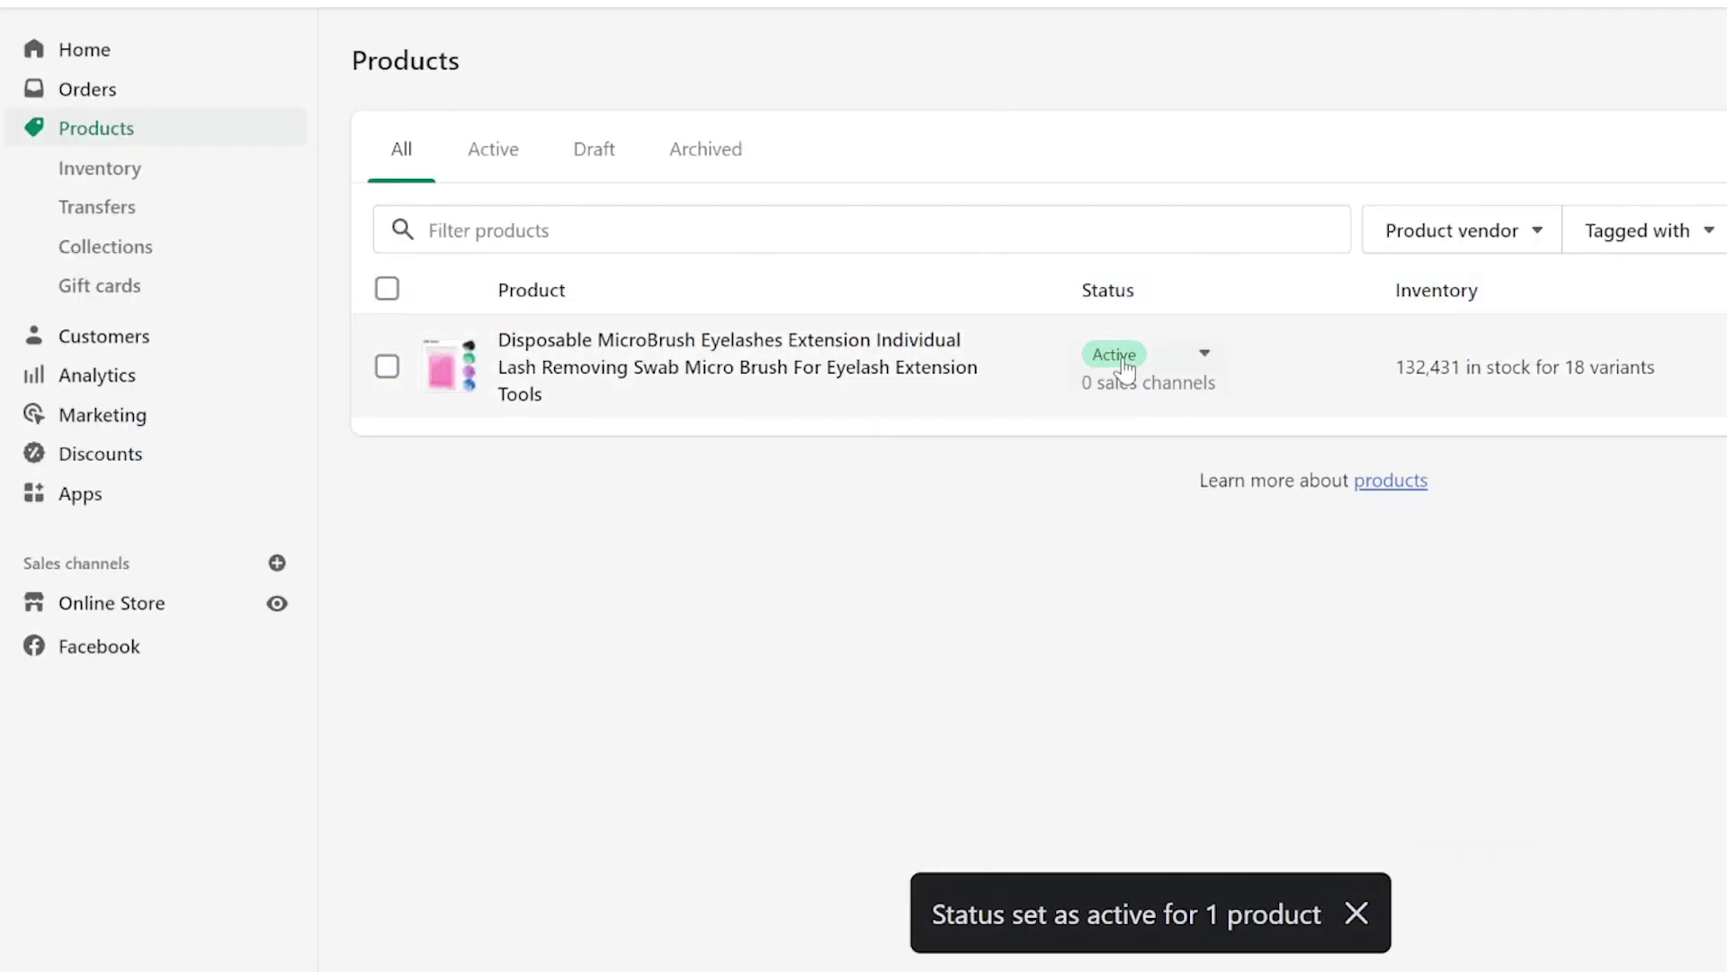
mouse_move(1046, 366)
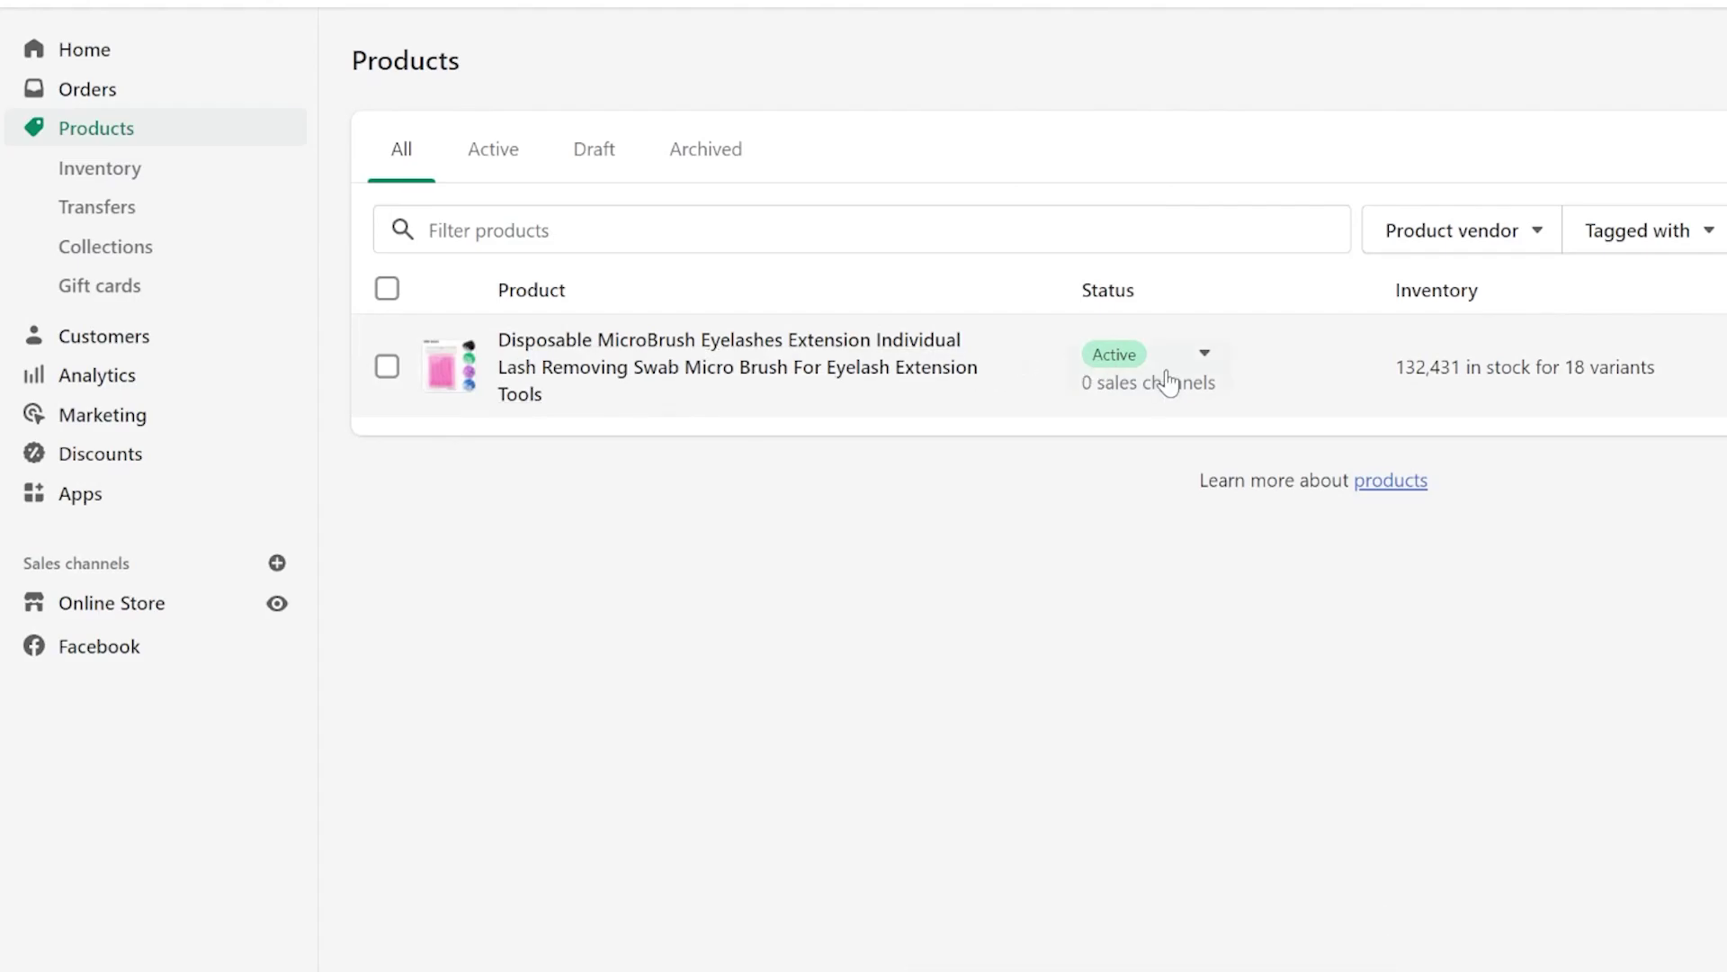